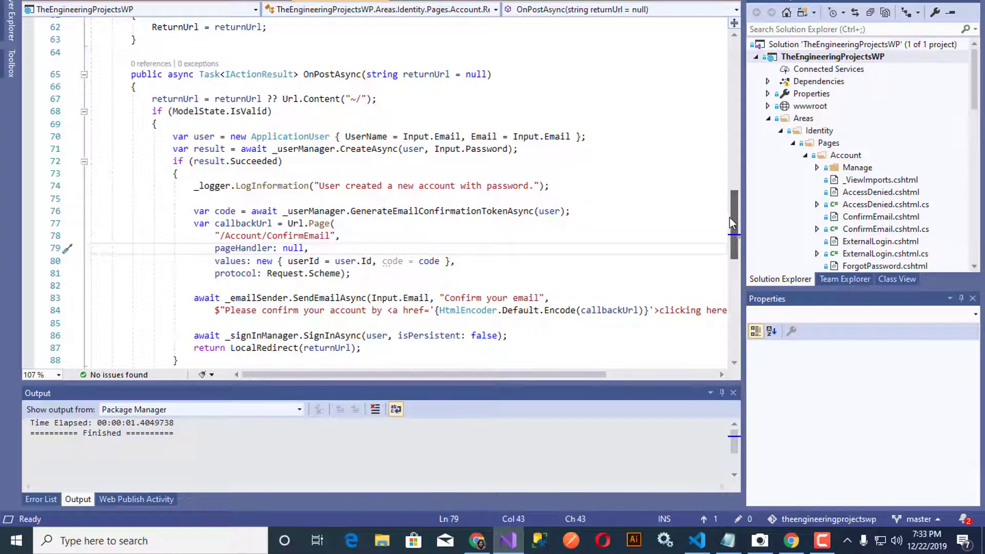
Step: Scroll to the top of Register.cshtml.cs and build and launch the TheEngineeringProjectsWP site
left_click_drag(730, 218, 744, 68)
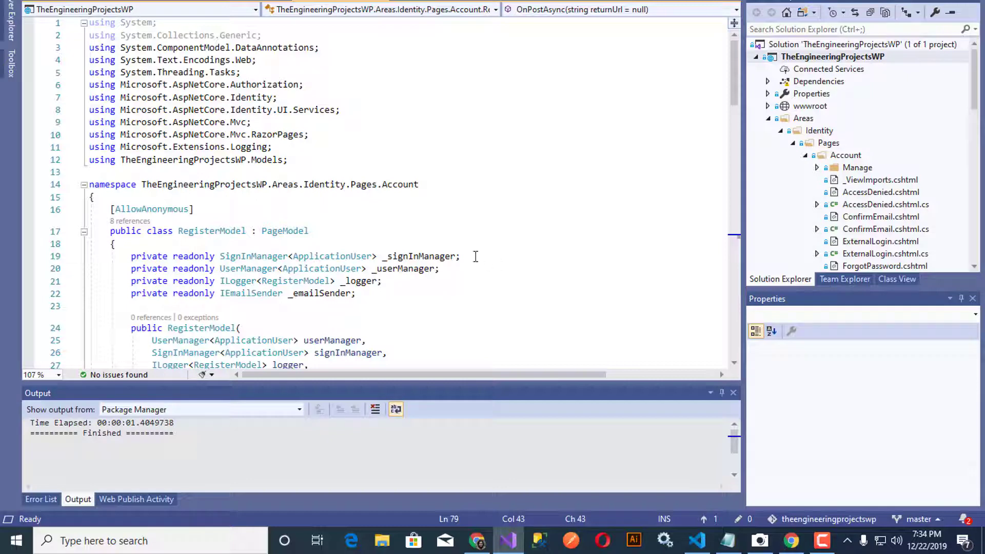
key("ctrl+shift+b")
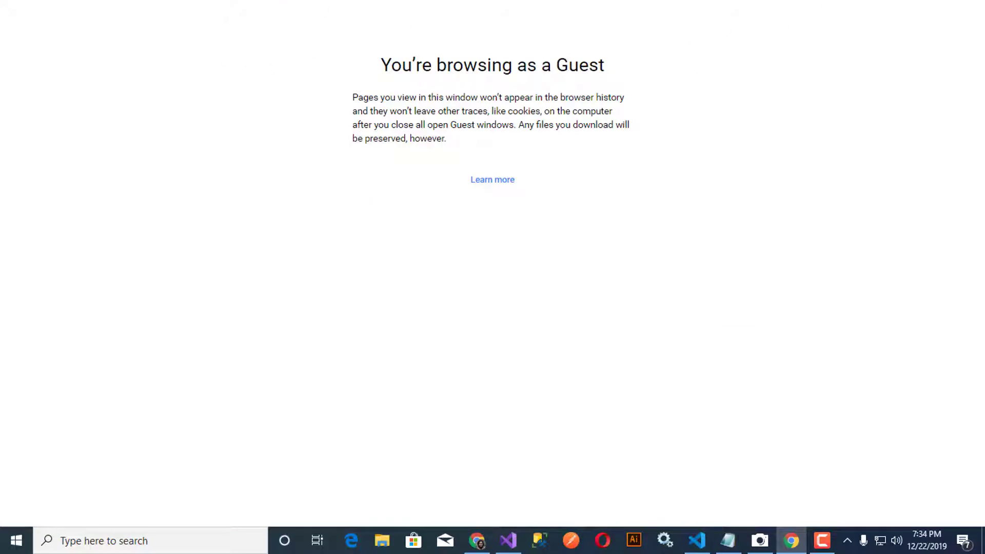
Step: Take Chrome out of full screen and dock the localhost:1878 home page window at the screen bottom
key("alt+Tab")
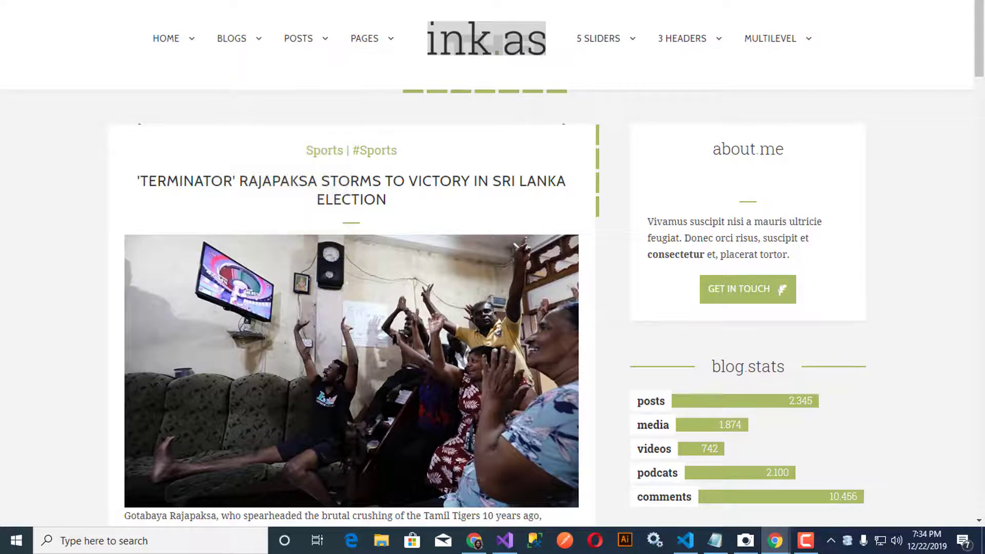
key("F11")
left_click_drag(341, 180, 312, 176)
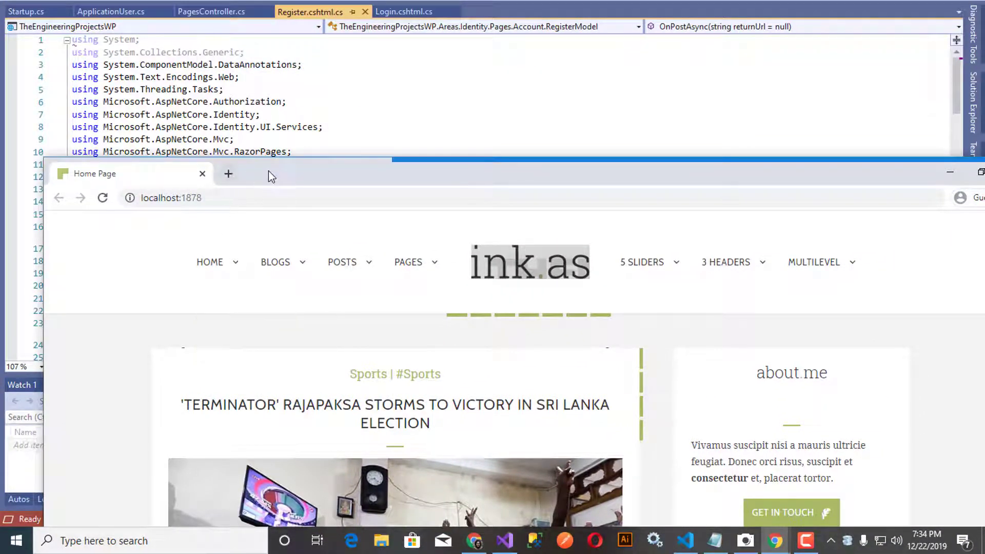
left_click_drag(269, 172, 225, 301)
scroll(260, 260, "down", 12)
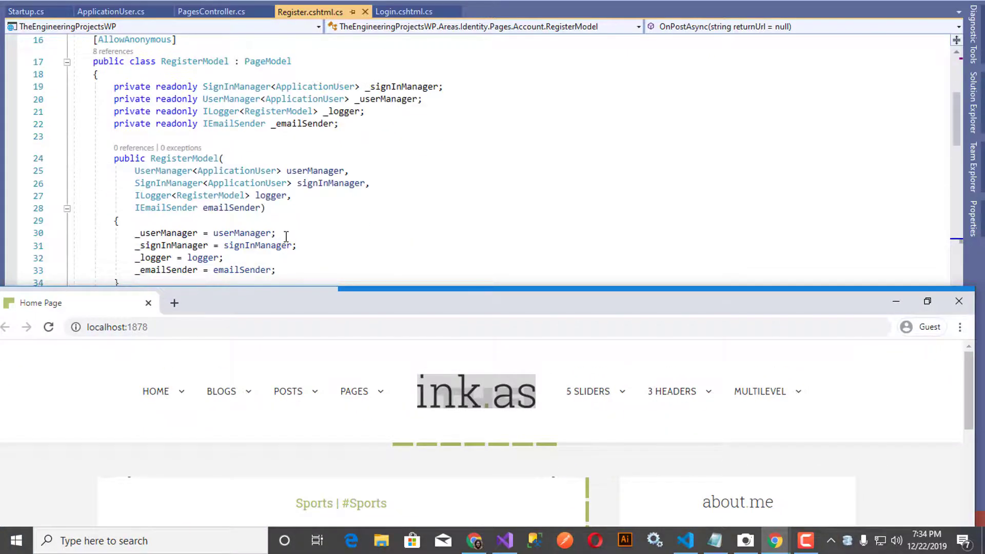
scroll(290, 213, "down", 9)
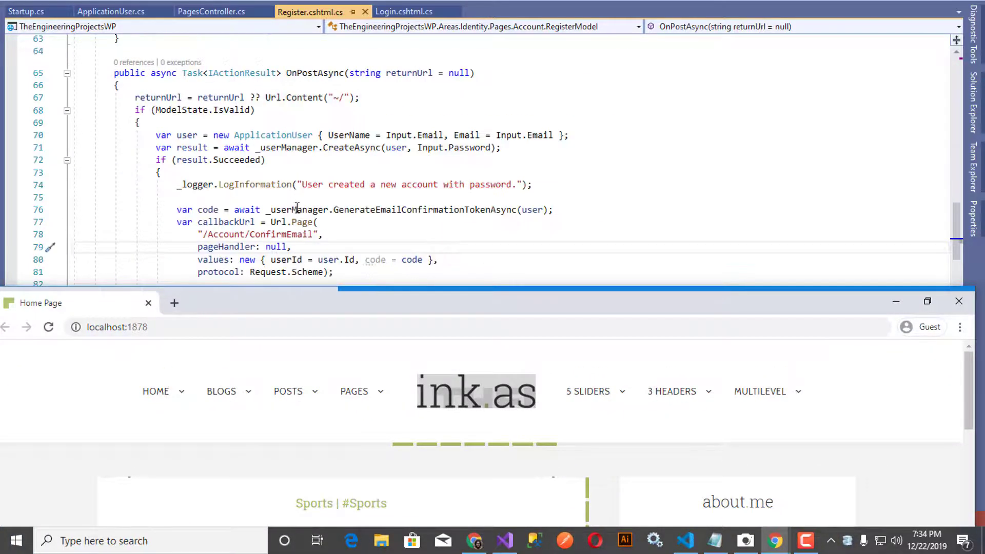
scroll(292, 169, "up", 2)
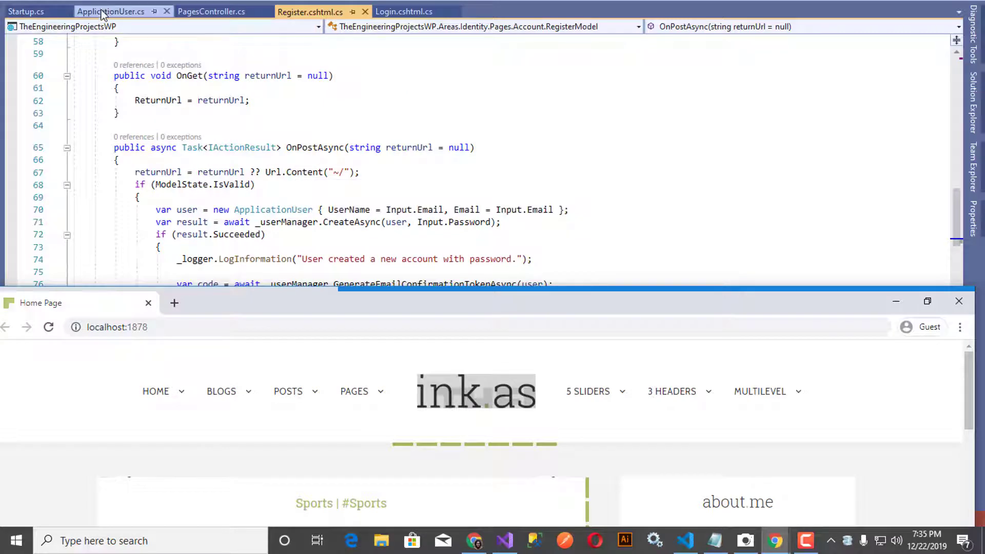
Step: Switch the editor to PagesController.cs and scroll down to its Index and Details actions
left_click(198, 11)
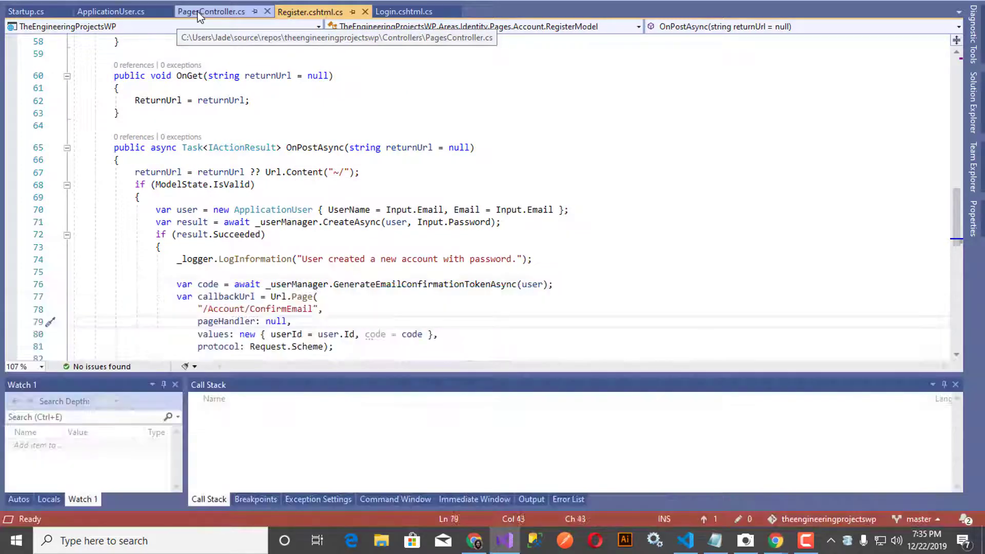
scroll(285, 204, "down", 4)
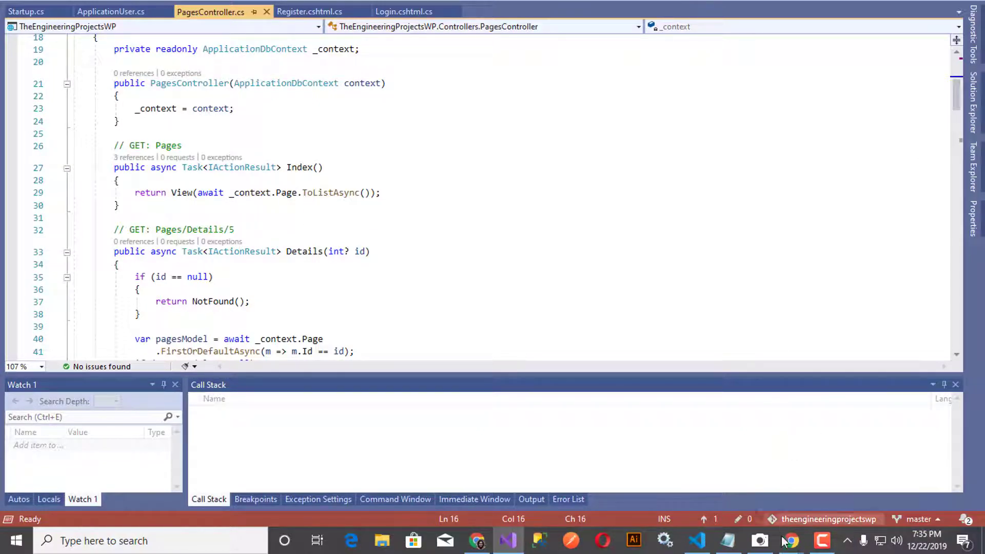
Step: Load localhost:1878/pages in Chrome, which redirects to the Log in page, then return to Visual Studio
mouse_move(791, 540)
left_click(850, 463)
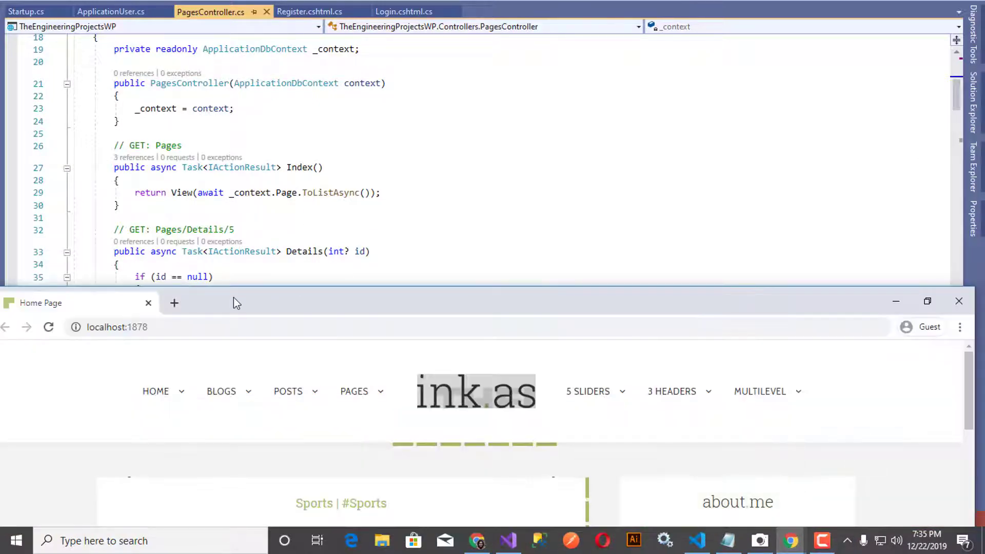
left_click(231, 327)
left_click(231, 327)
type("/pages")
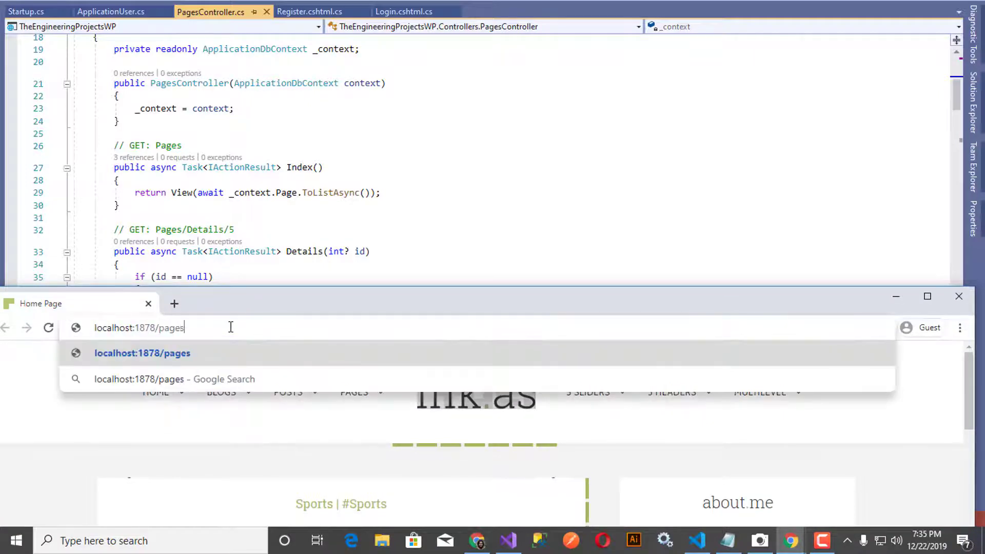
key("Return")
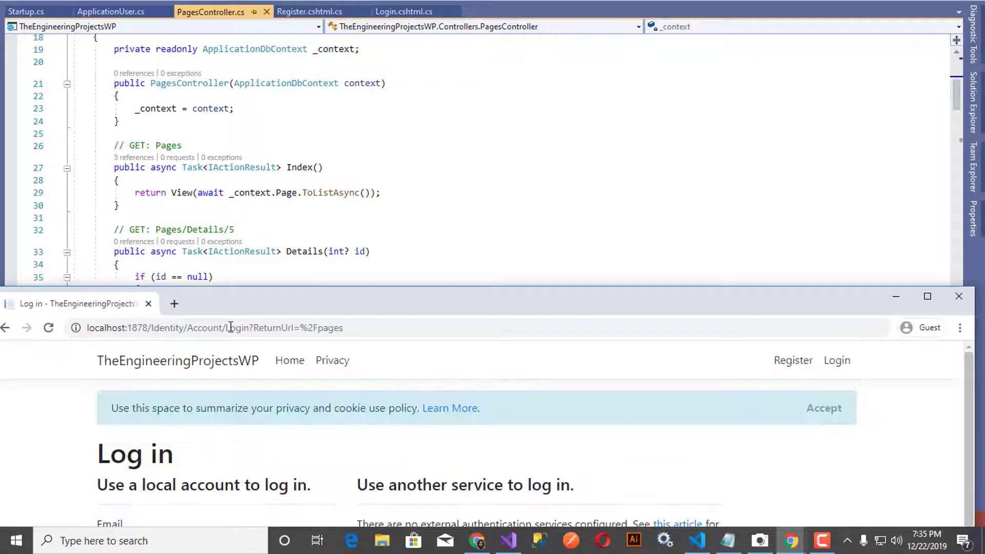
left_click_drag(251, 309, 343, 133)
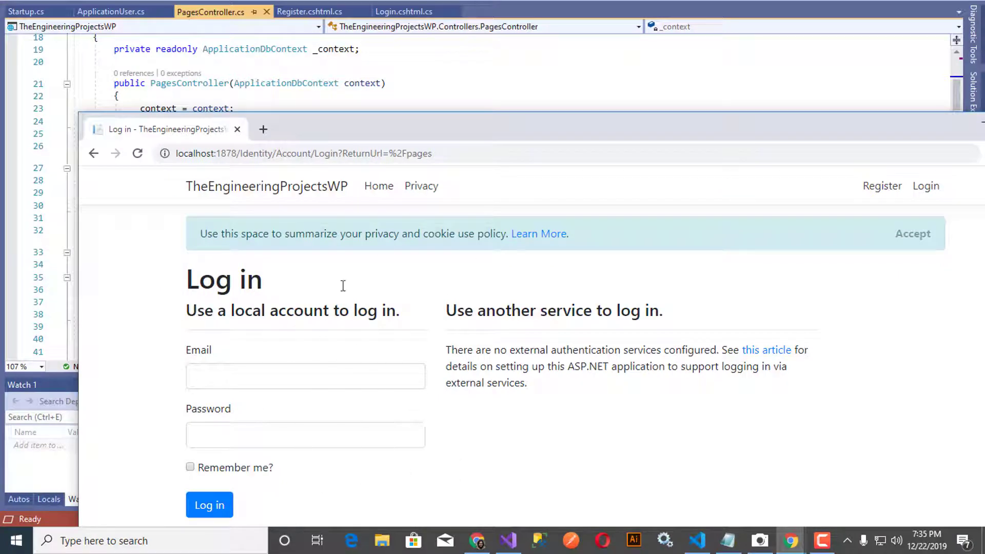
left_click(409, 94)
scroll(367, 182, "up", 6)
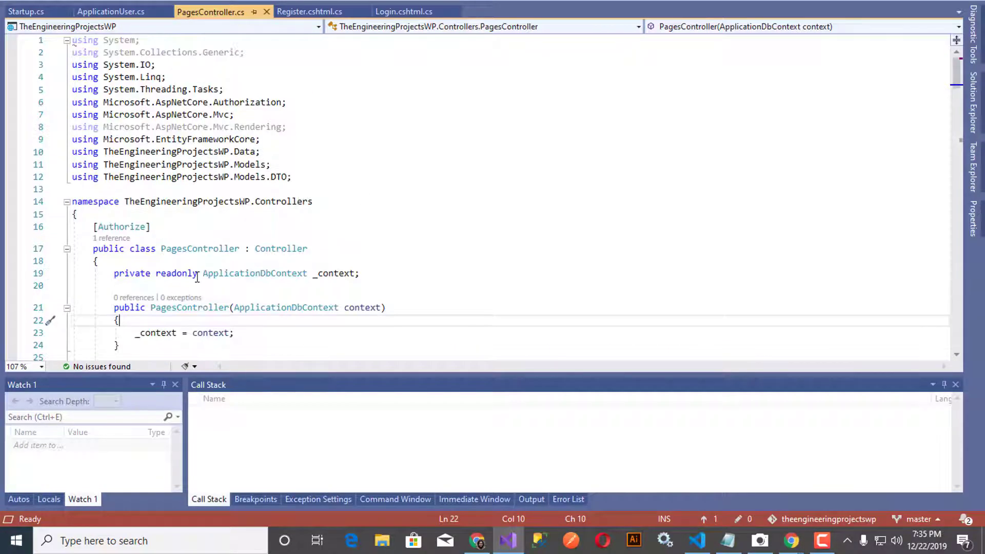
Step: Highlight PagesController's [Authorize], then collapse Areas and open Controllers > AppearanceController.cs
left_click_drag(163, 231, 95, 228)
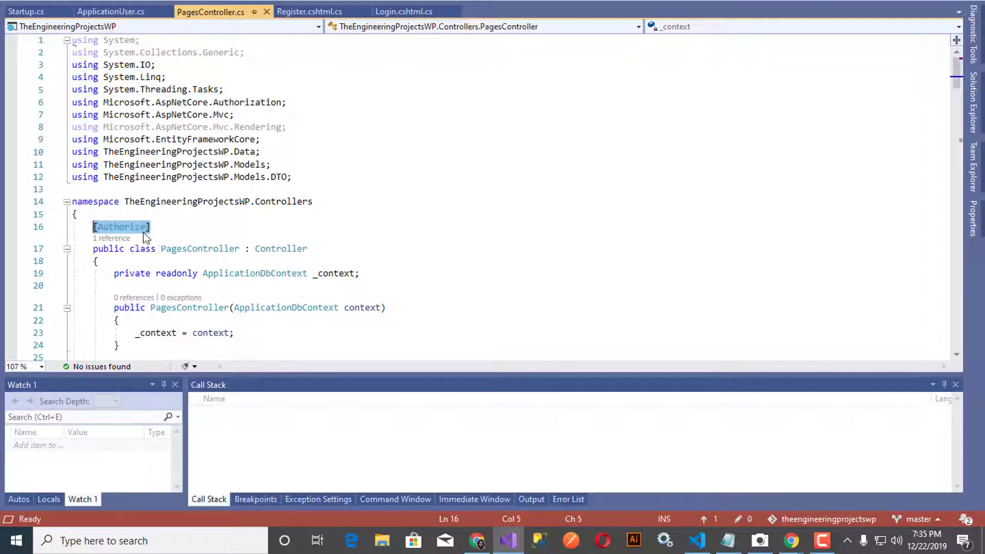
left_click(973, 105)
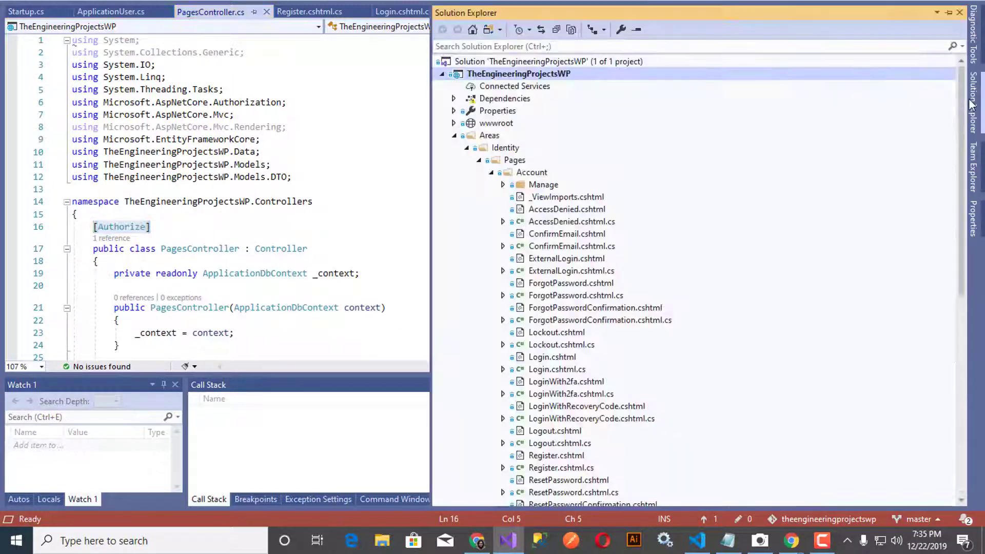
left_click(173, 247)
left_click_drag(153, 228, 95, 226)
left_click(972, 105)
left_click(454, 136)
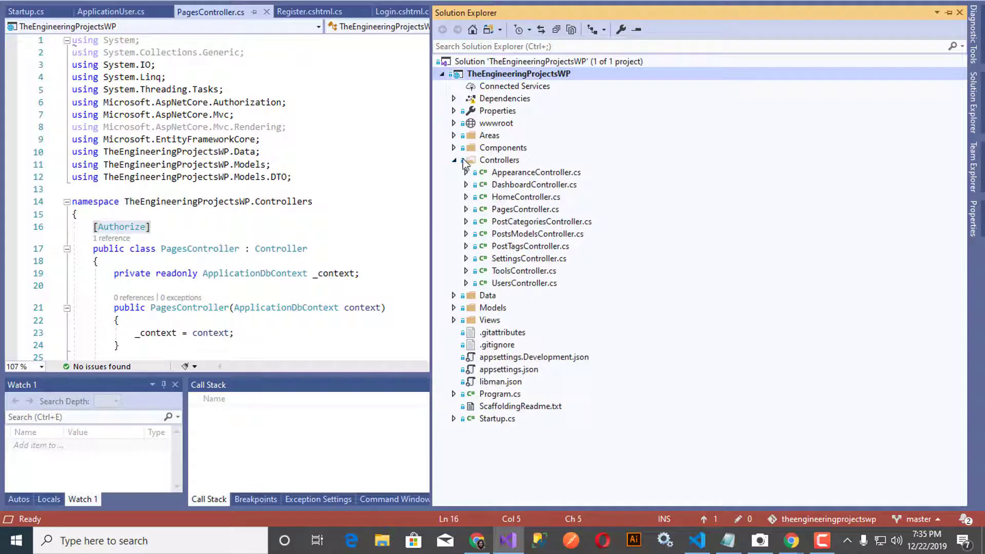
double_click(531, 176)
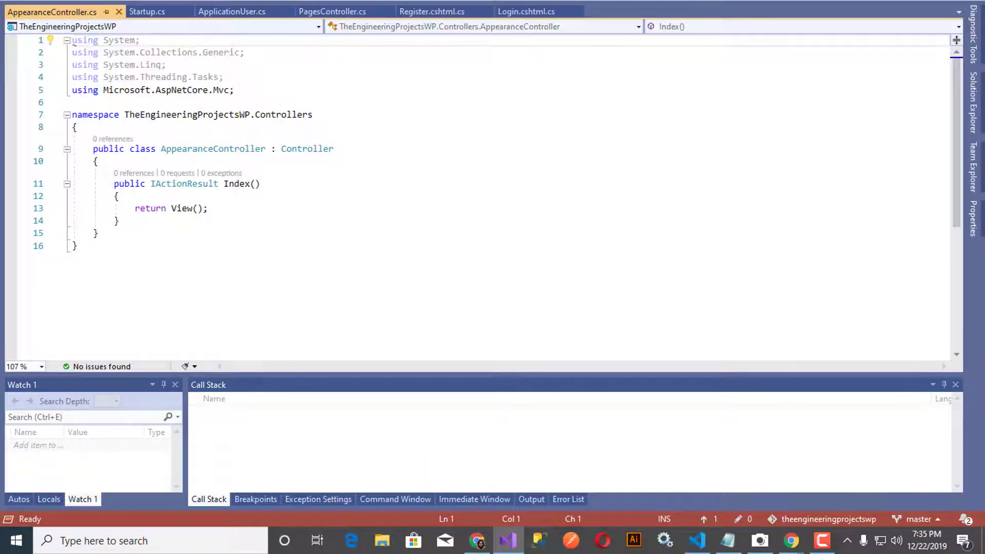
Step: Load localhost:1878/appearance in Chrome, which reports the Index view was not found
left_click_drag(399, 134, 377, 229)
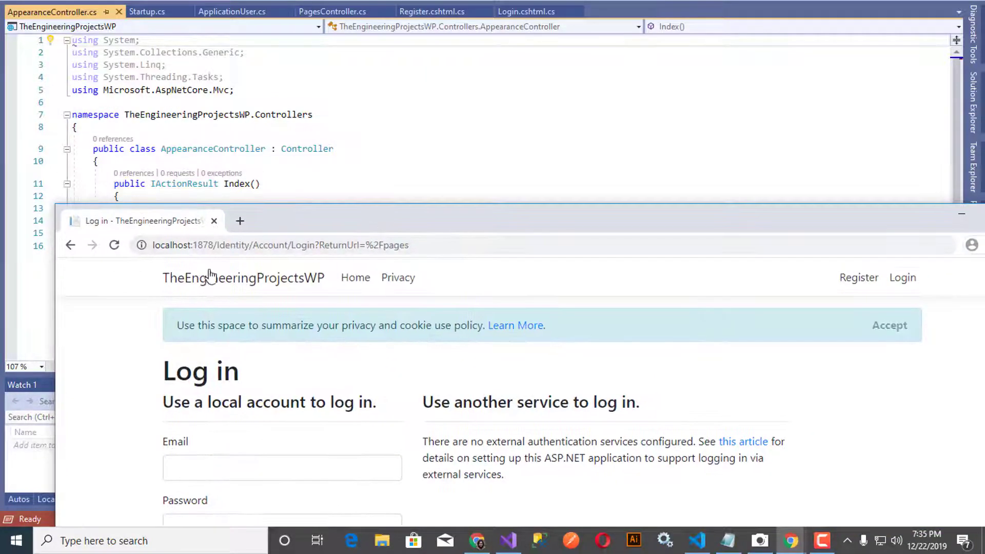
left_click_drag(218, 247, 663, 243)
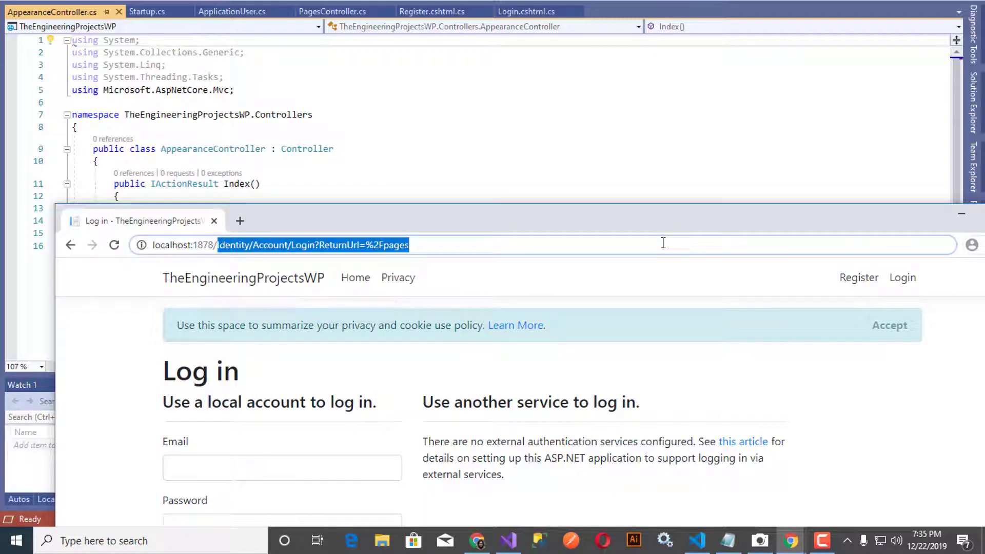
type("appre")
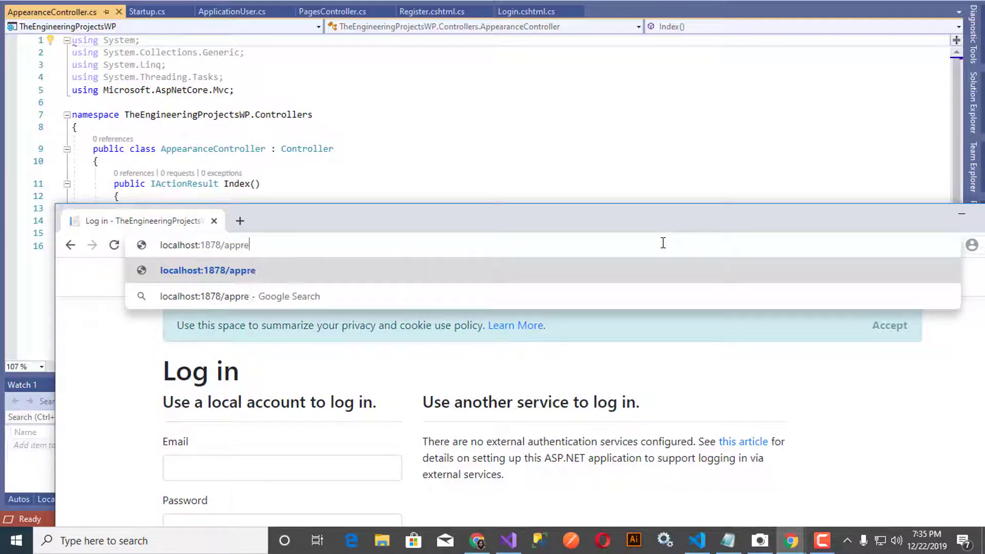
key("BackSpace")
key("BackSpace")
type("ear")
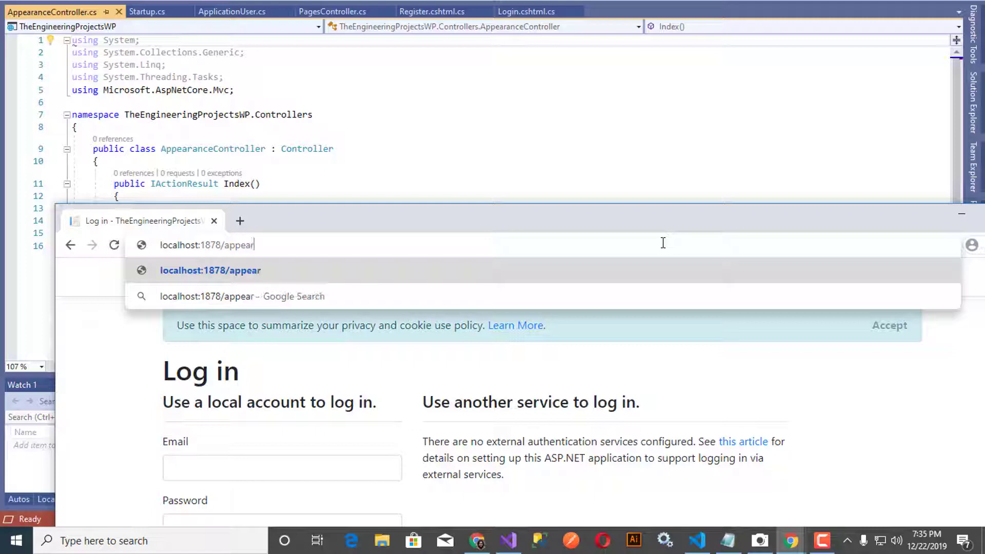
type("ance")
key("Return")
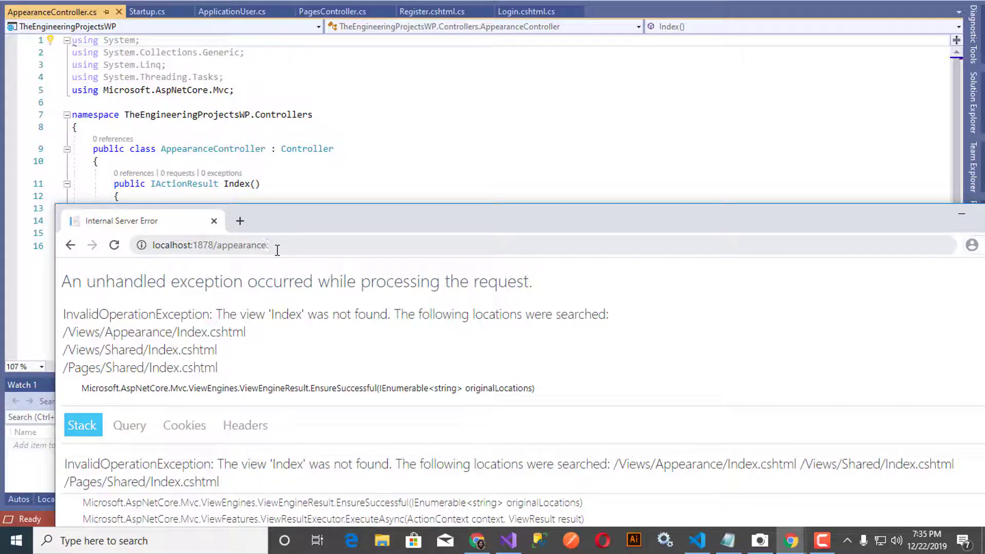
Step: Copy Appearance from the class name and retry the address as localhost:1878/Appearance
left_click(162, 148)
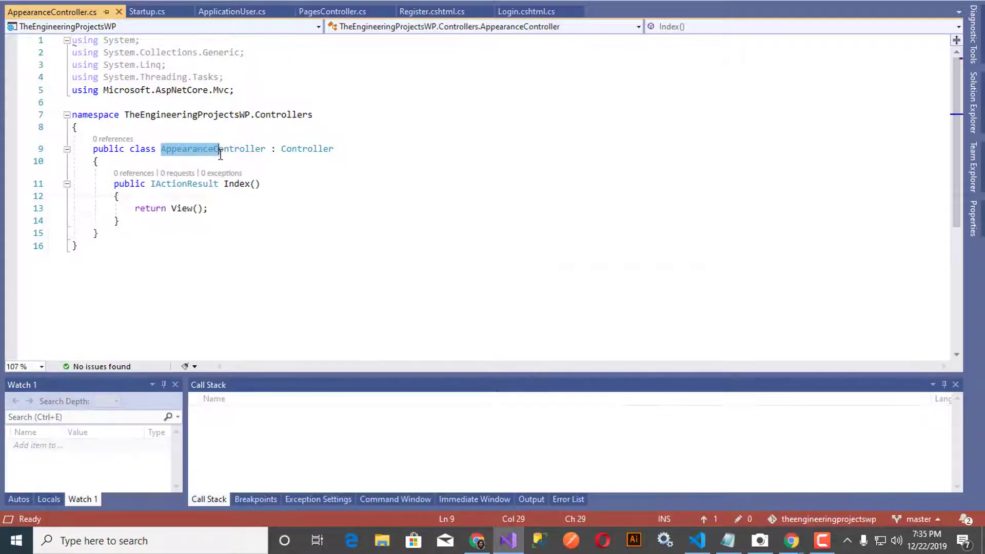
left_click_drag(162, 149, 215, 154)
key("ctrl+c")
left_click(791, 541)
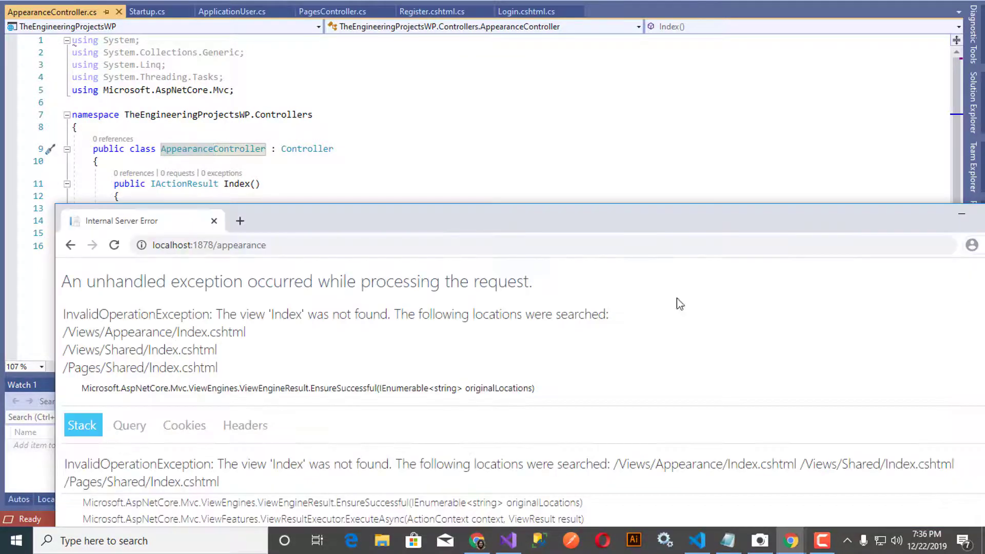
left_click_drag(217, 247, 262, 268)
key("ctrl+v")
key("Return")
Step: Open DashboardController.cs and select Dashboard in its class name
left_click(826, 163)
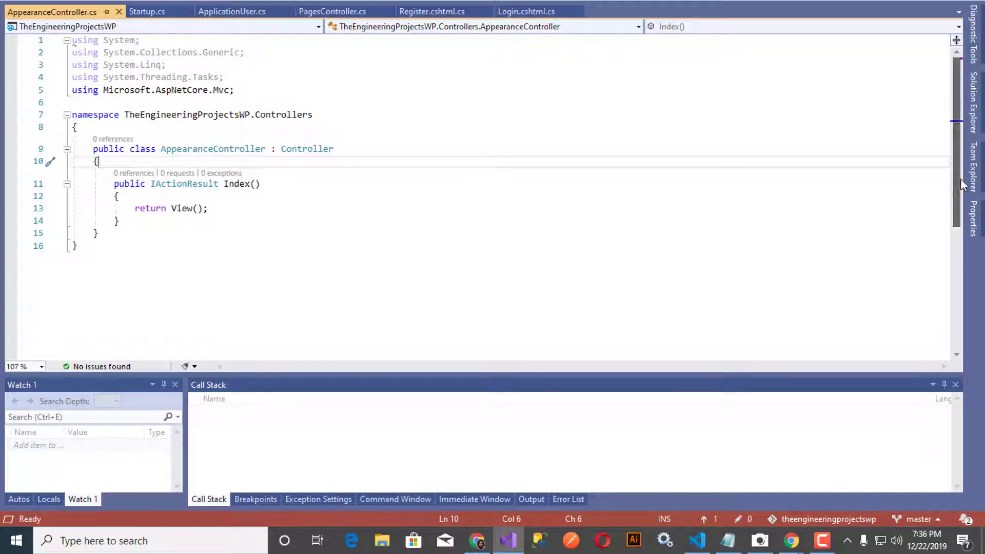
left_click(979, 121)
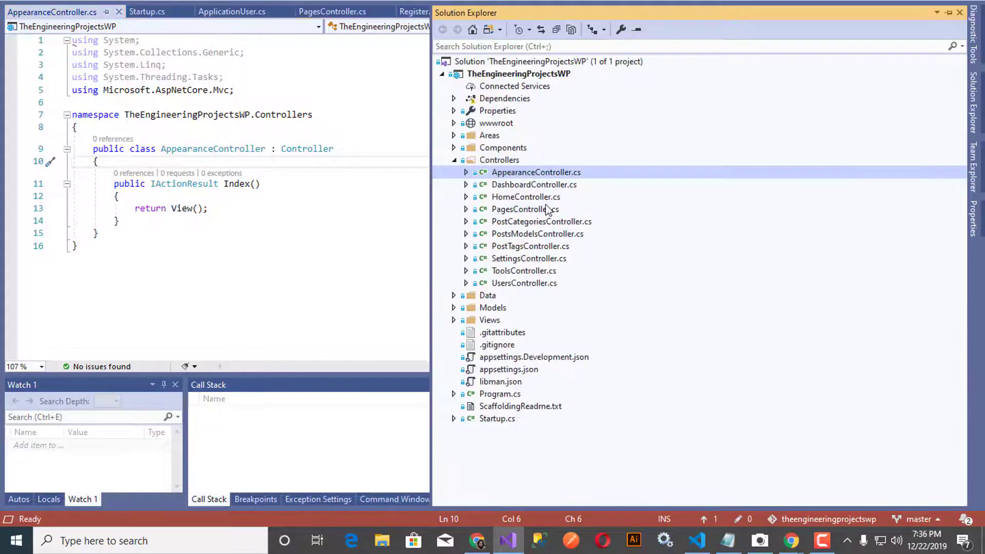
double_click(543, 185)
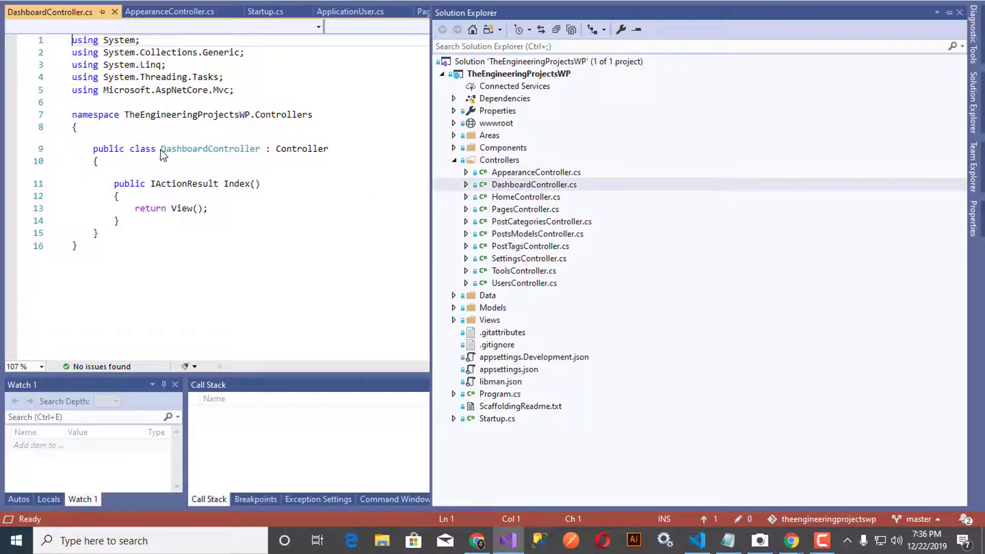
left_click_drag(161, 149, 208, 150)
key("ctrl+c")
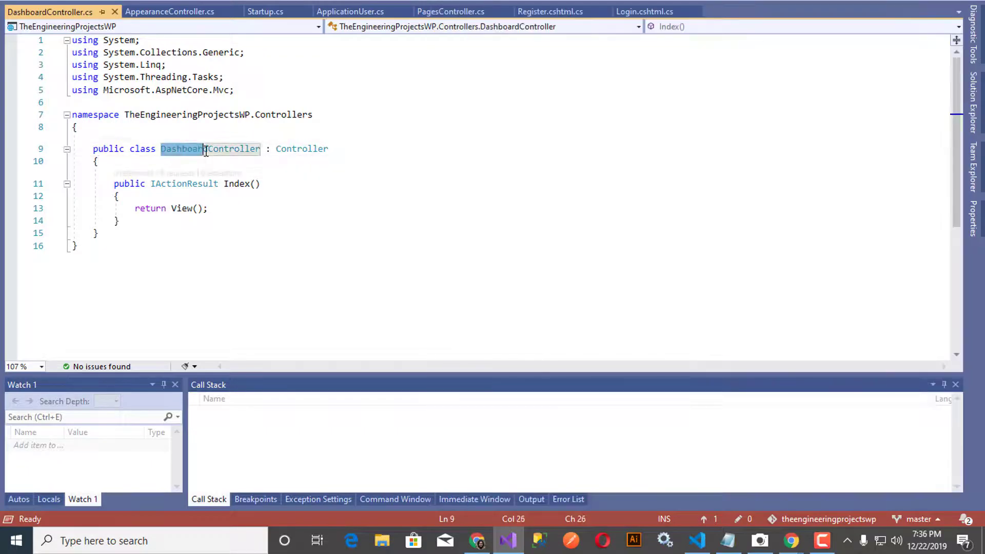
key("alt+Tab")
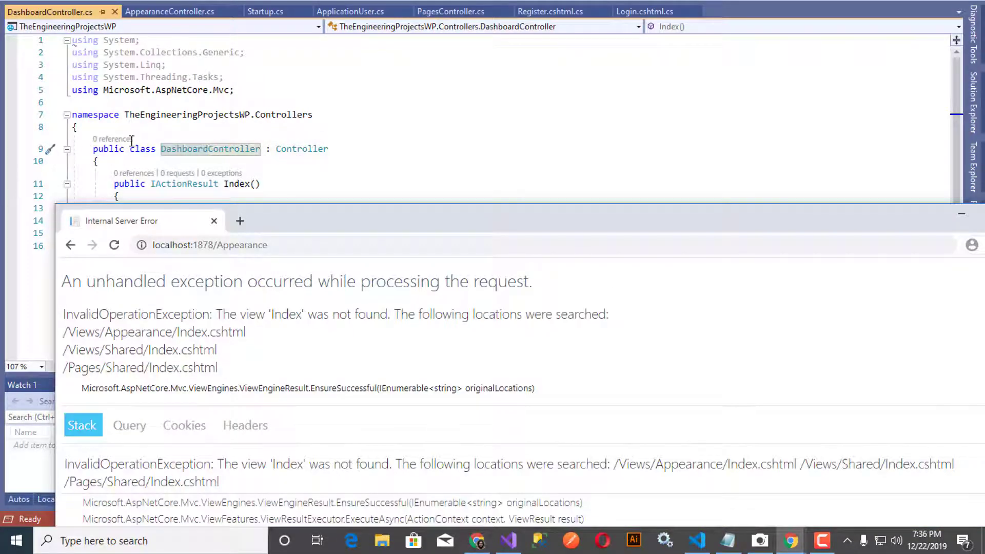
Step: Load localhost:1878/Dashboard in Chrome, then open HomeController.cs in Visual Studio
double_click(205, 245)
key("ctrl+v")
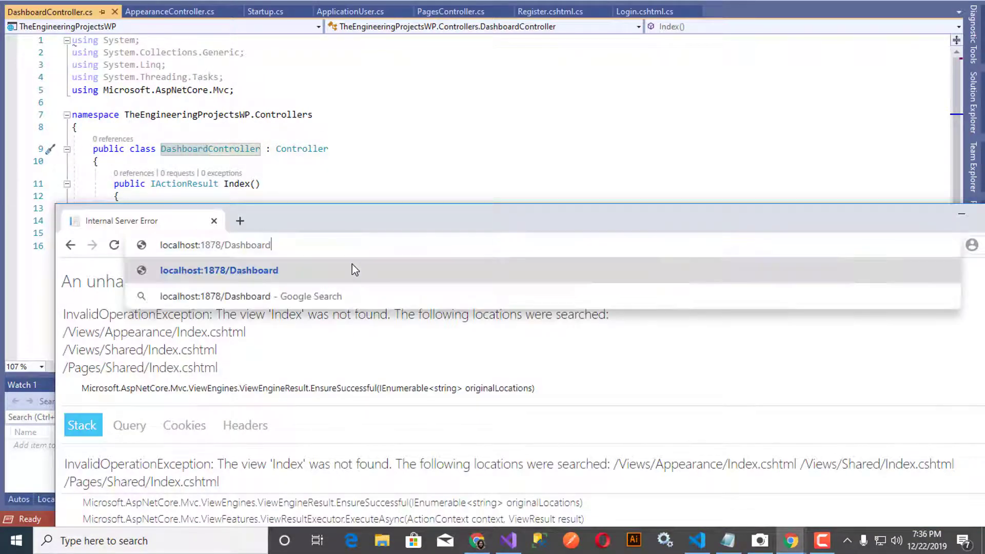
key("Return")
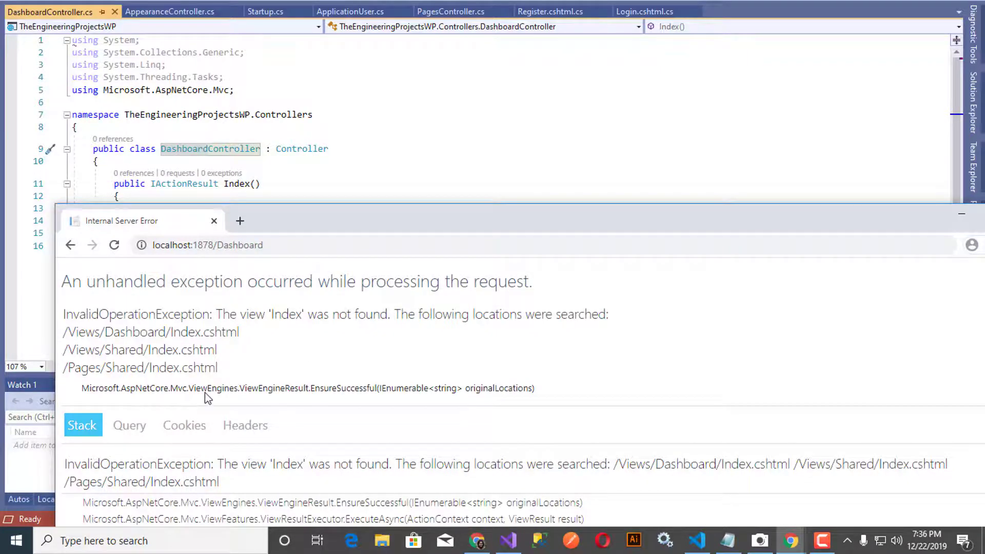
left_click(645, 151)
left_click(973, 102)
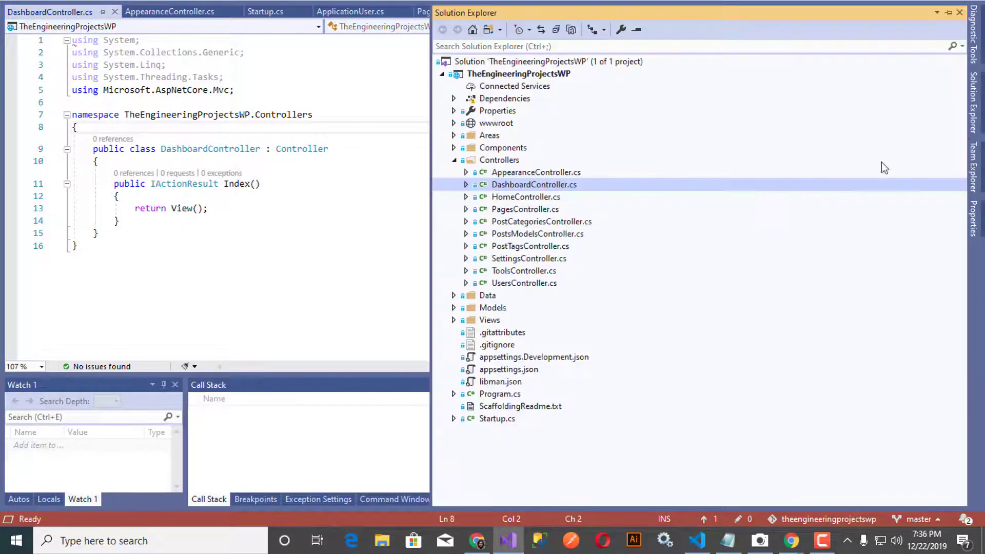
double_click(540, 199)
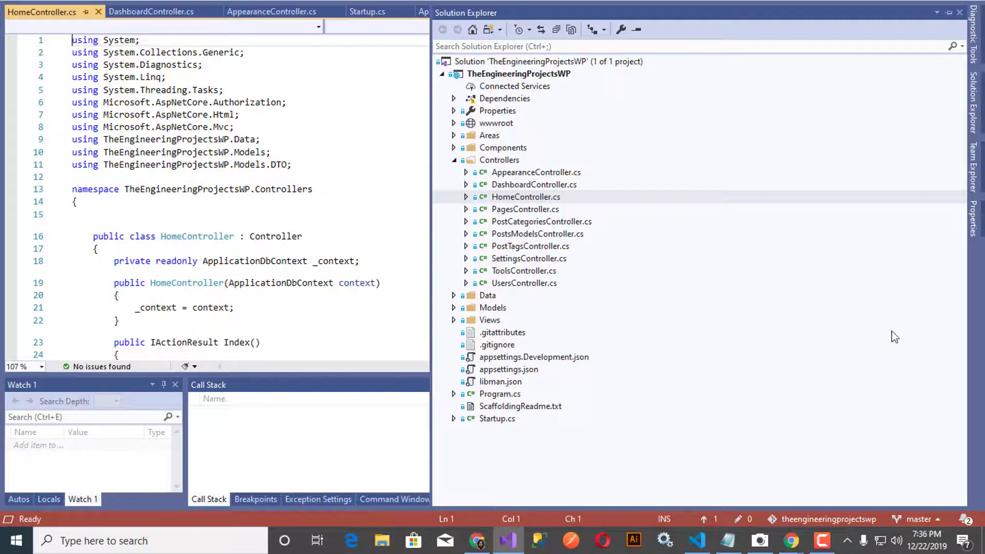
Step: Load localhost:1878/home showing the post listing and move Chrome to the lower screen half
left_click(791, 540)
double_click(243, 248)
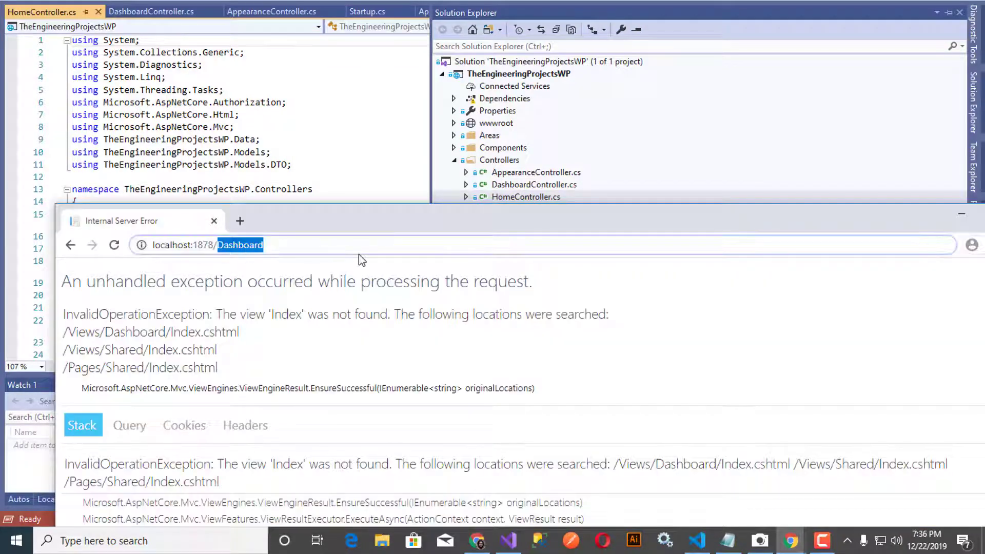
type("home")
key("Return")
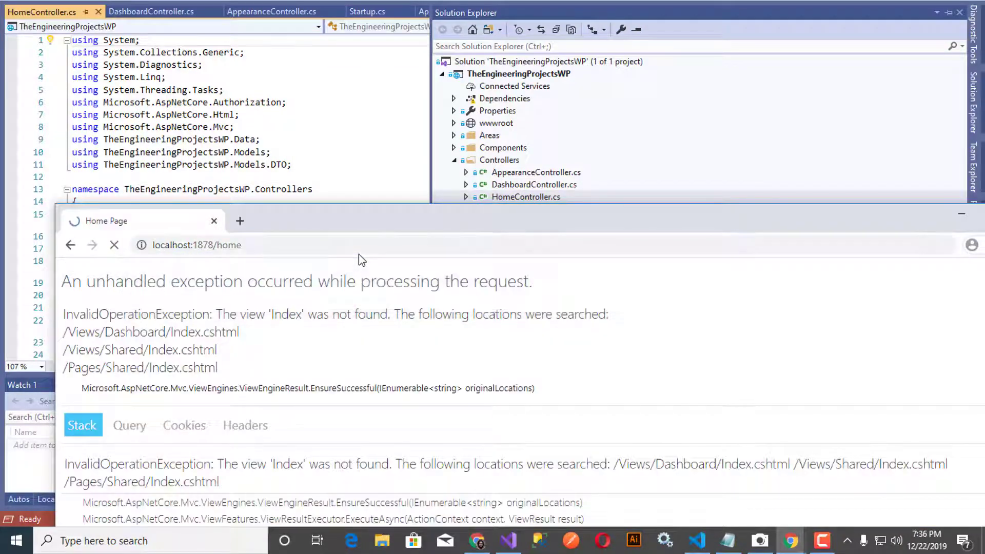
left_click_drag(390, 225, 510, 95)
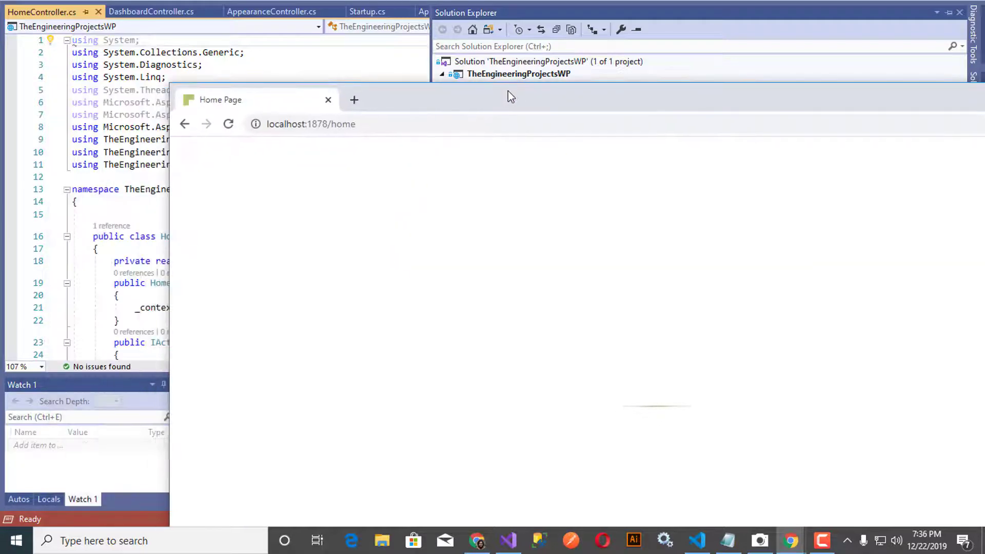
left_click_drag(447, 107, 250, 309)
Step: Copy the [Authorize] line from PagesController.cs and open PostCategoriesController.cs
double_click(531, 210)
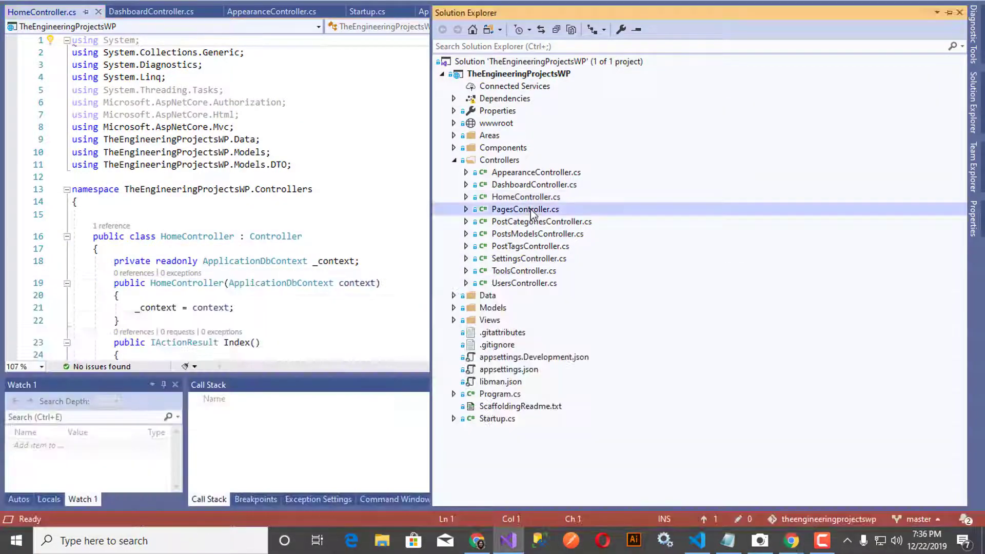
left_click(974, 122)
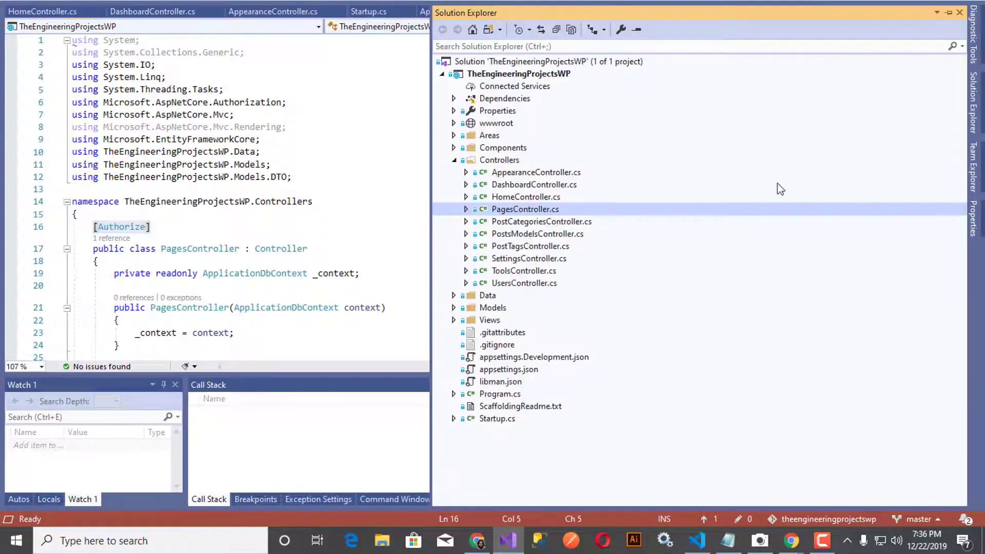
double_click(523, 221)
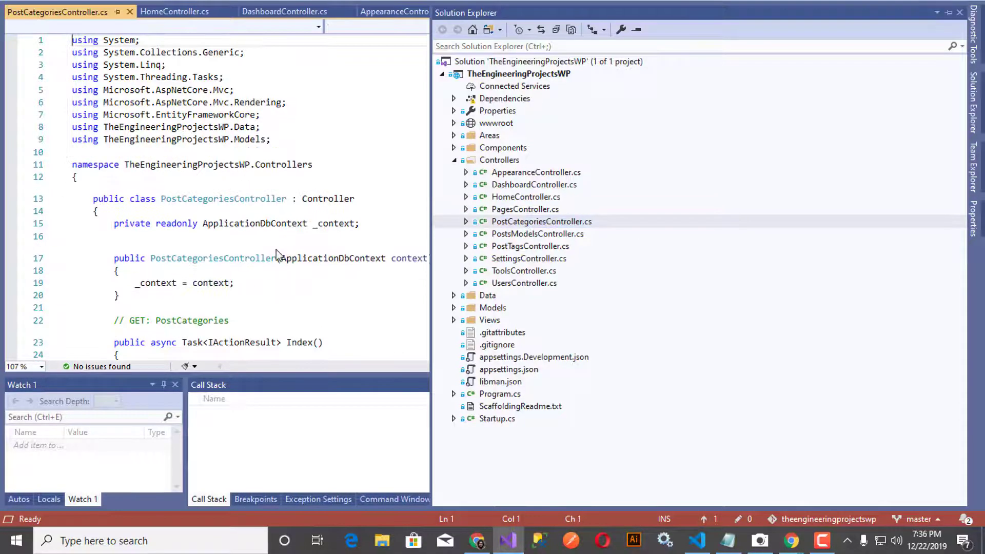
double_click(499, 211)
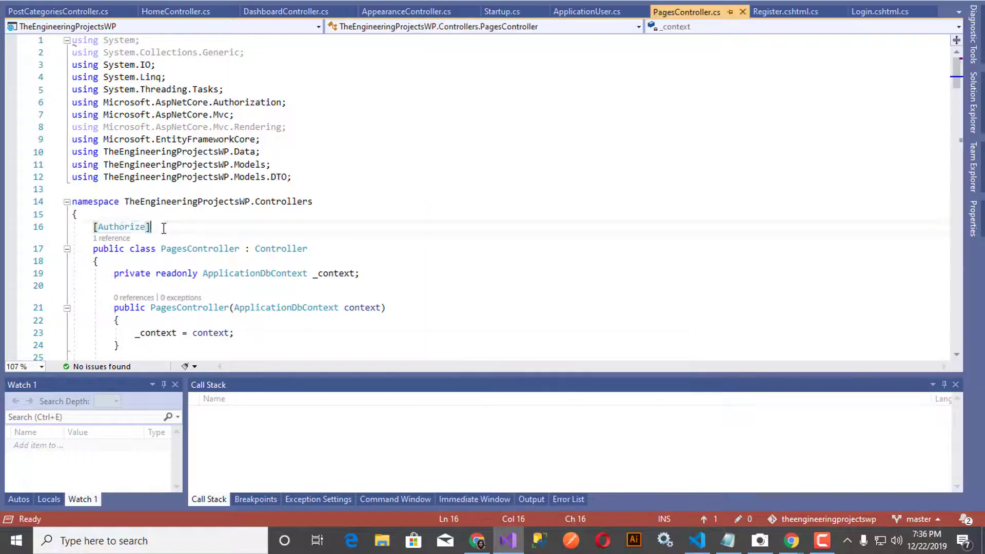
key("shift+Home")
key("ctrl+c")
left_click(974, 103)
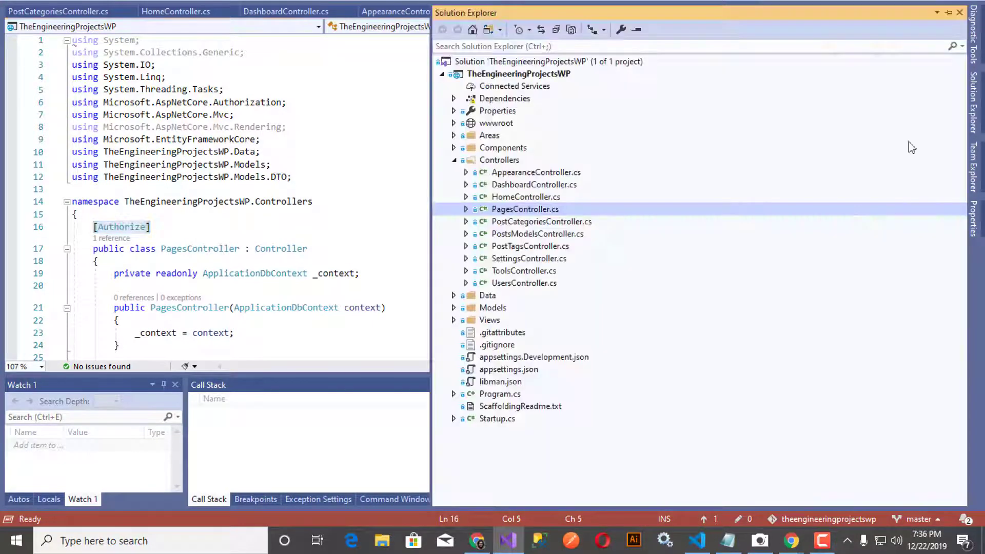
double_click(536, 225)
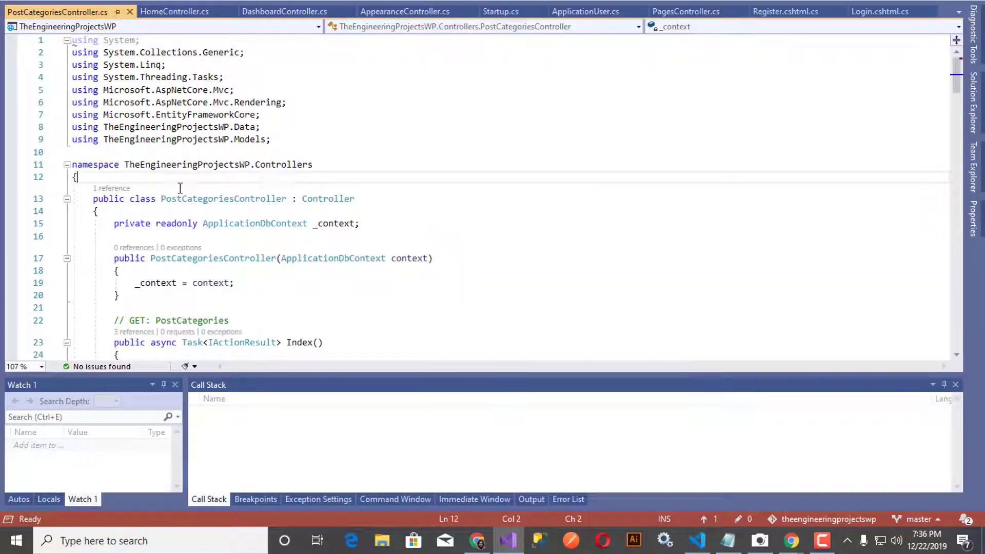
Step: Add [Authorize] to PostCategoriesController and import Microsoft.AspNetCore.Authorization via the quick fix
key("Return")
key("ctrl+v")
key("Down")
key("Down")
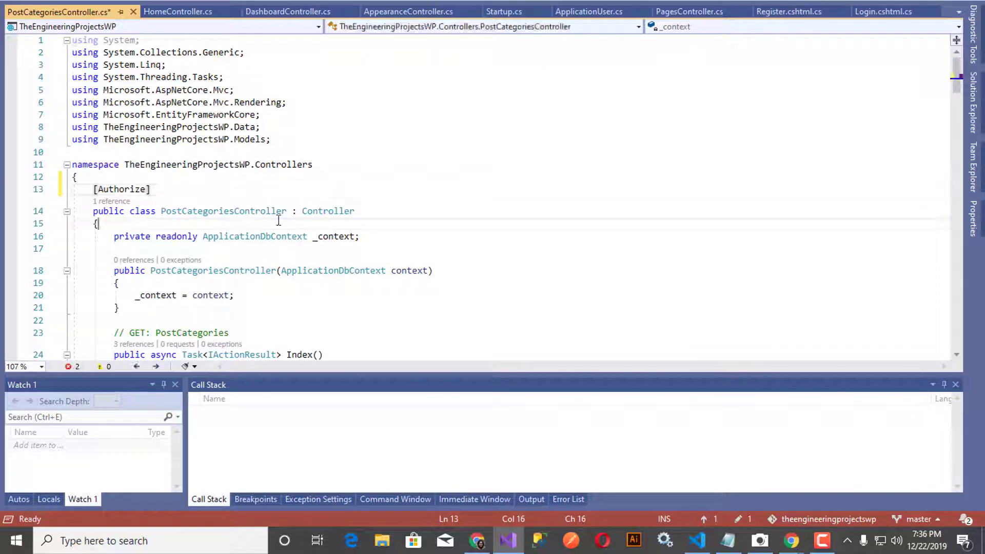
left_click(114, 191)
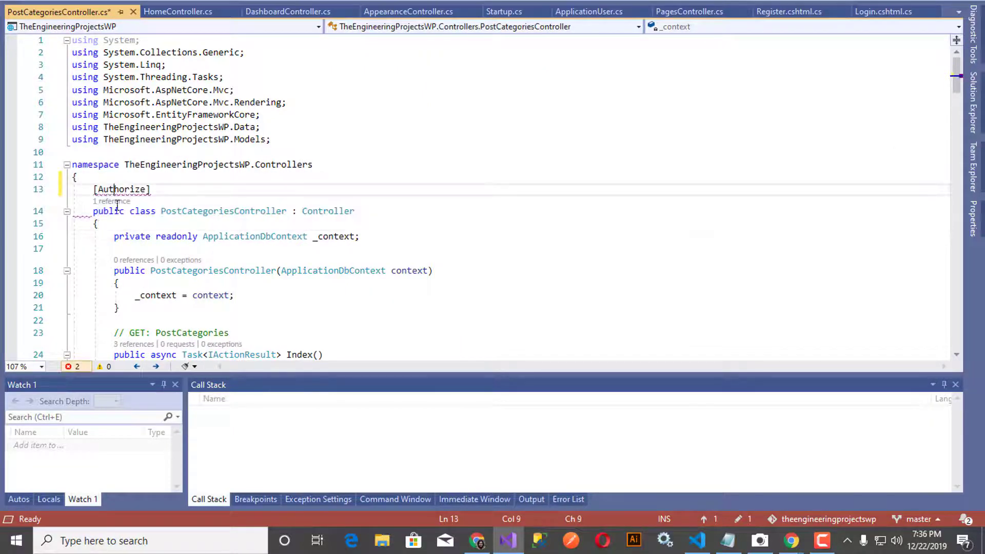
mouse_move(126, 190)
left_click(113, 207)
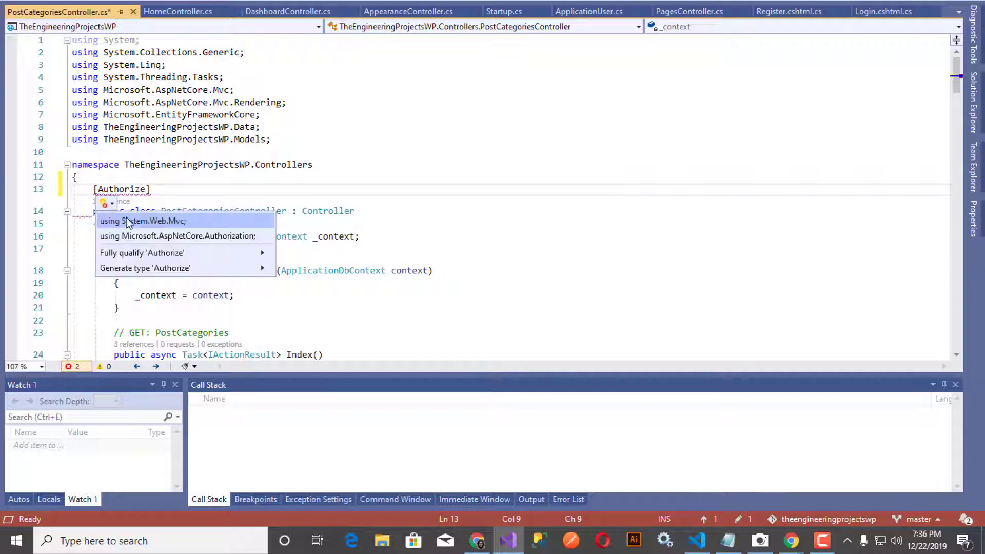
left_click(189, 235)
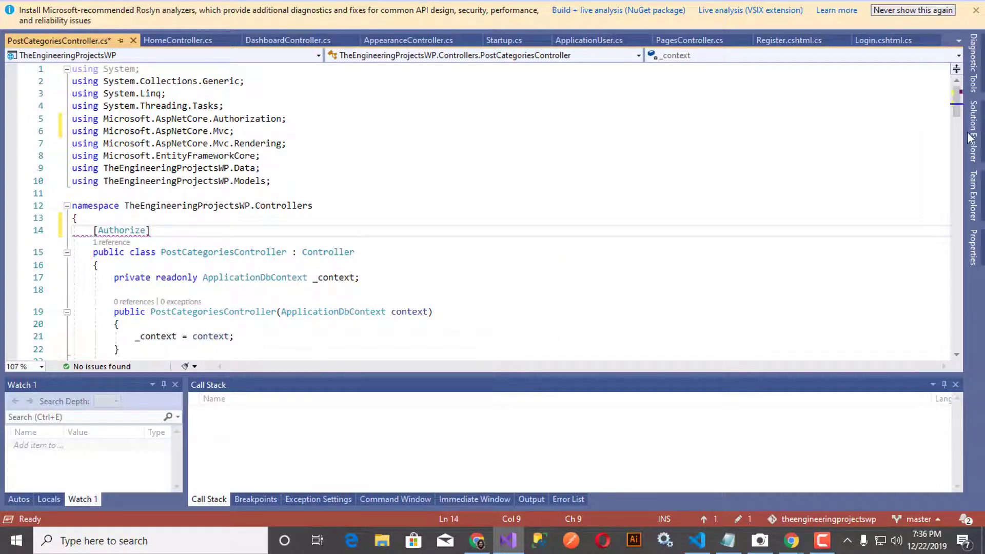
Step: Add [Authorize] to PostsModelsController.cs with the Microsoft.AspNetCore.Authorization using directive
left_click(973, 132)
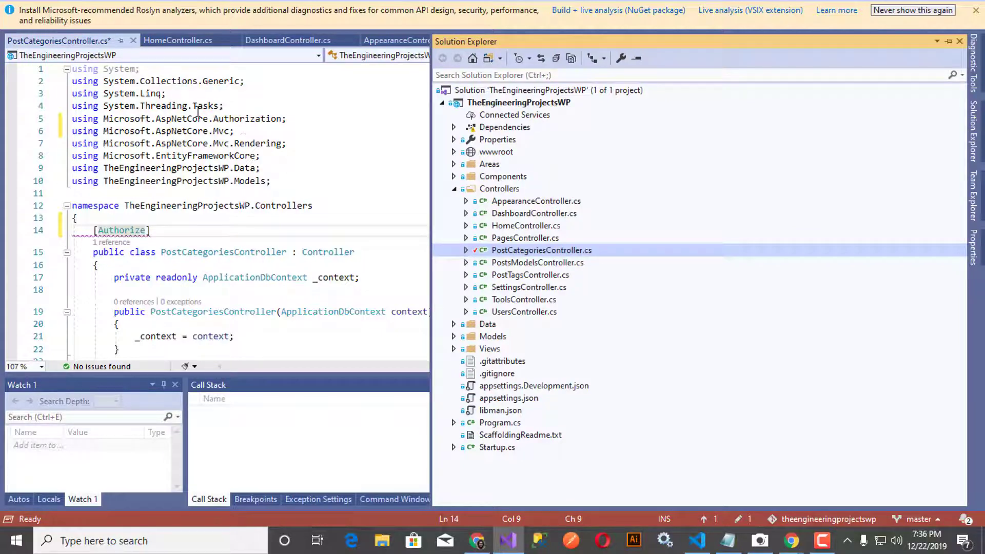
left_click(509, 264)
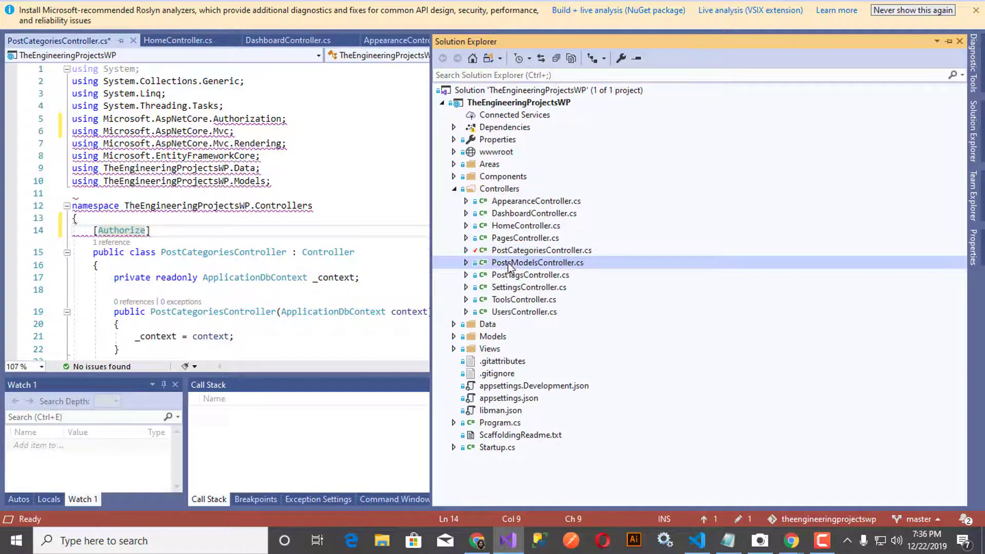
double_click(508, 264)
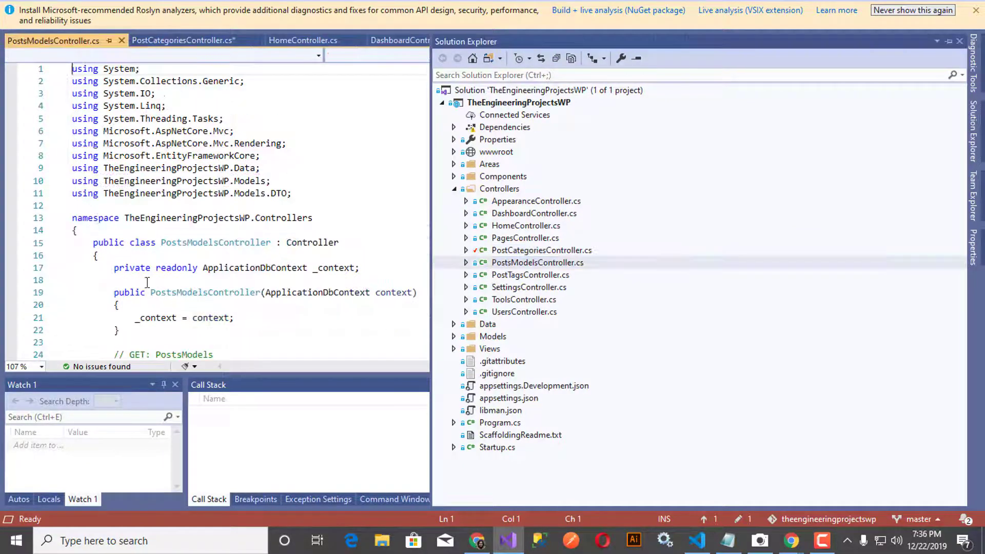
left_click(424, 234)
key("Return")
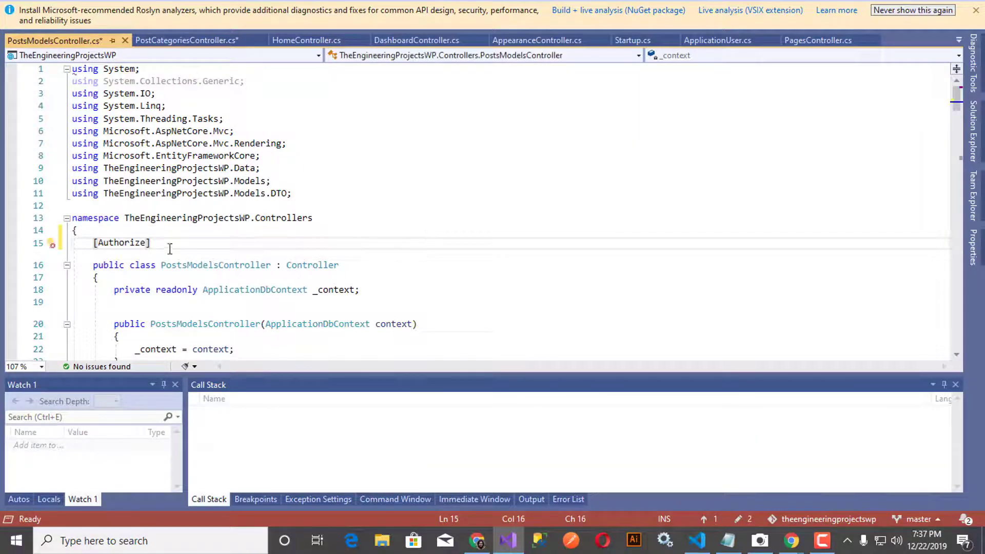
left_click(105, 257)
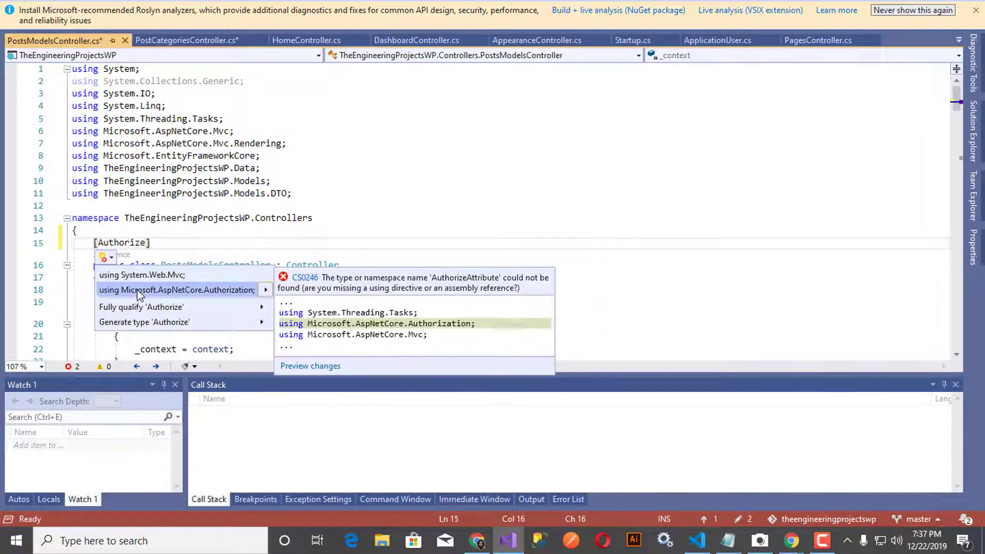
left_click(123, 290)
Step: Add [Authorize] to PostTagsController.cs and import Microsoft.AspNetCore.Authorization
left_click(973, 135)
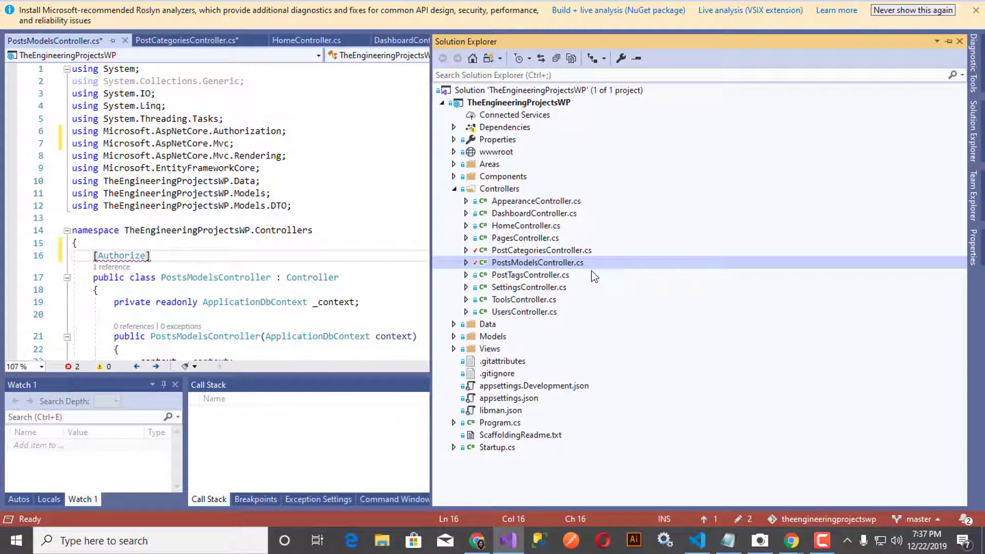
double_click(546, 277)
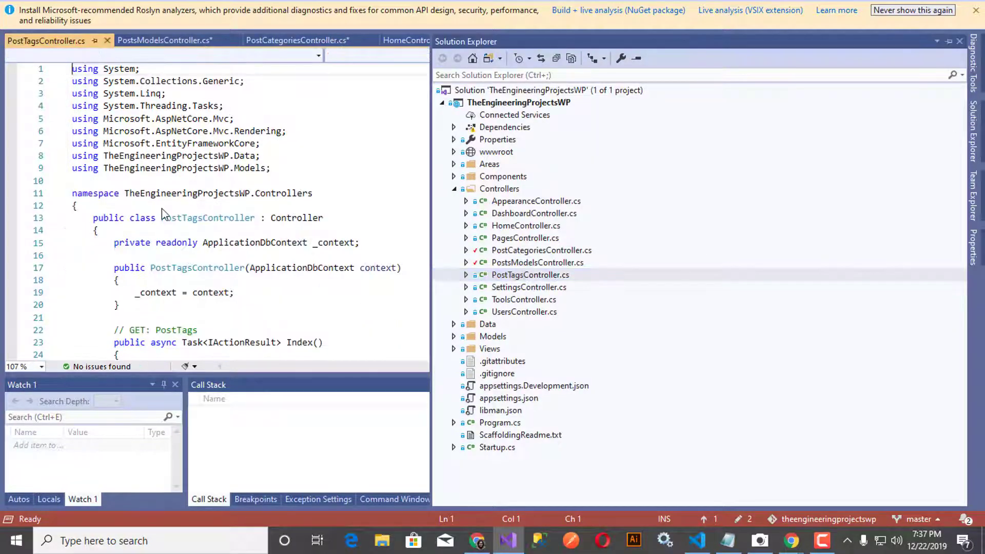
left_click(176, 210)
key("Return")
key("ctrl+v")
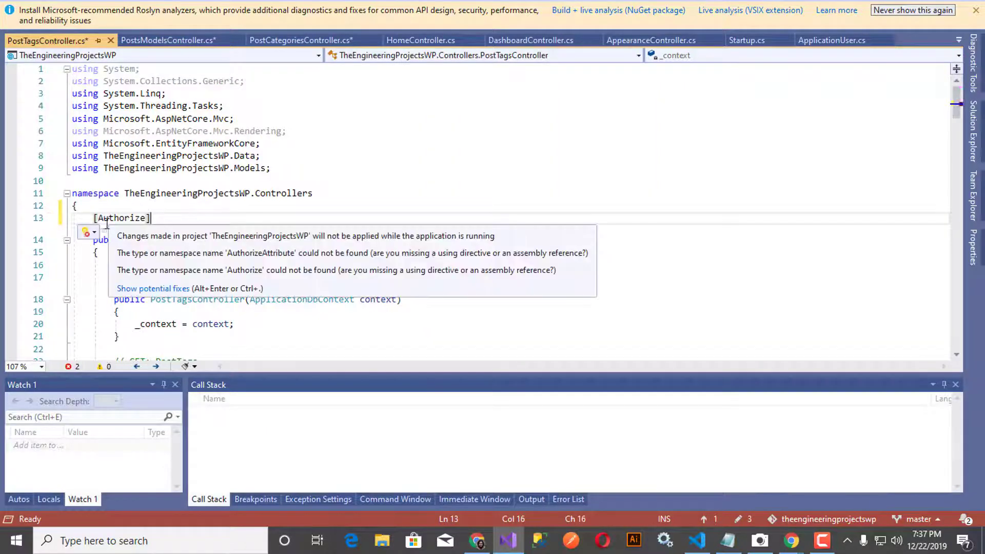
left_click(90, 232)
left_click(146, 265)
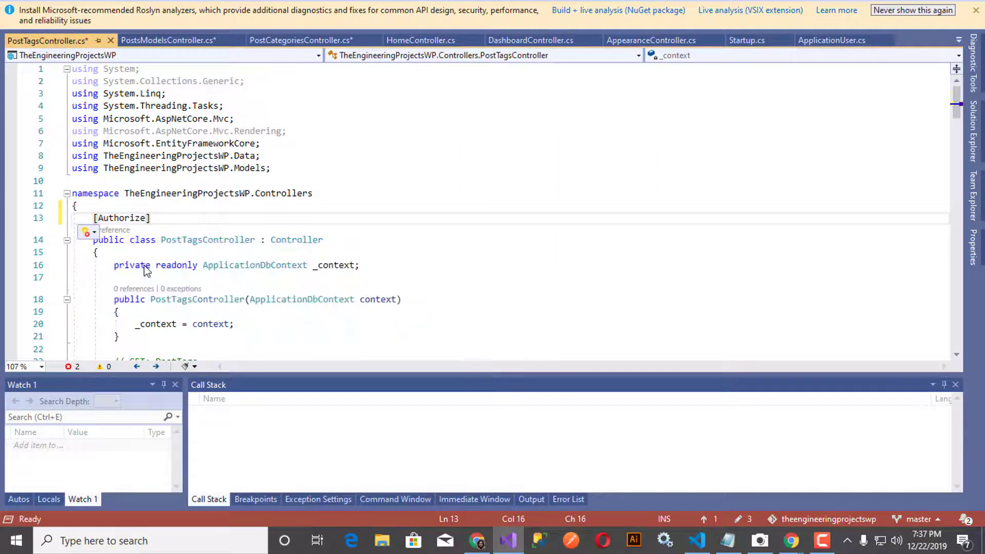
left_click(973, 134)
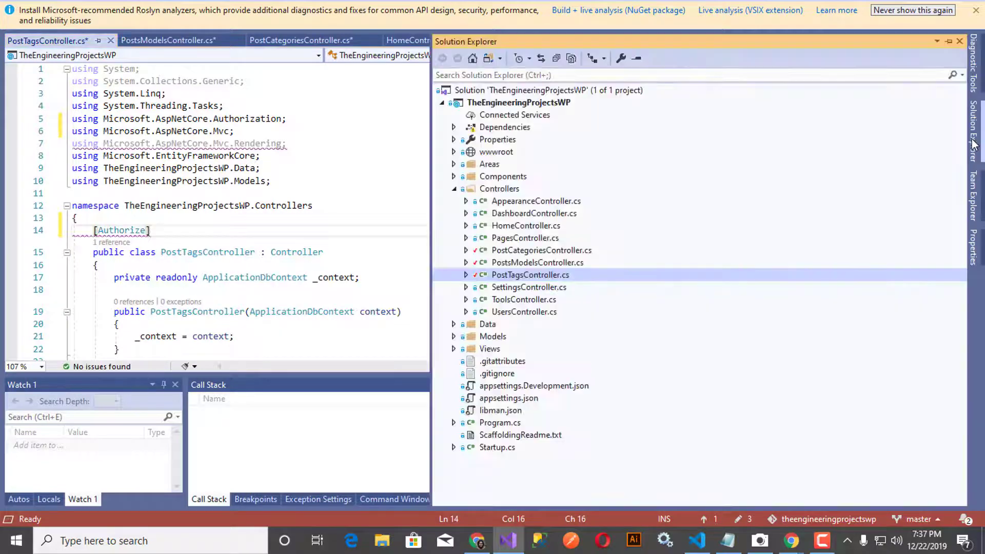
Step: Paste [Authorize] above the SettingsController class and import Microsoft.AspNetCore.Authorization via the quick fix
double_click(564, 288)
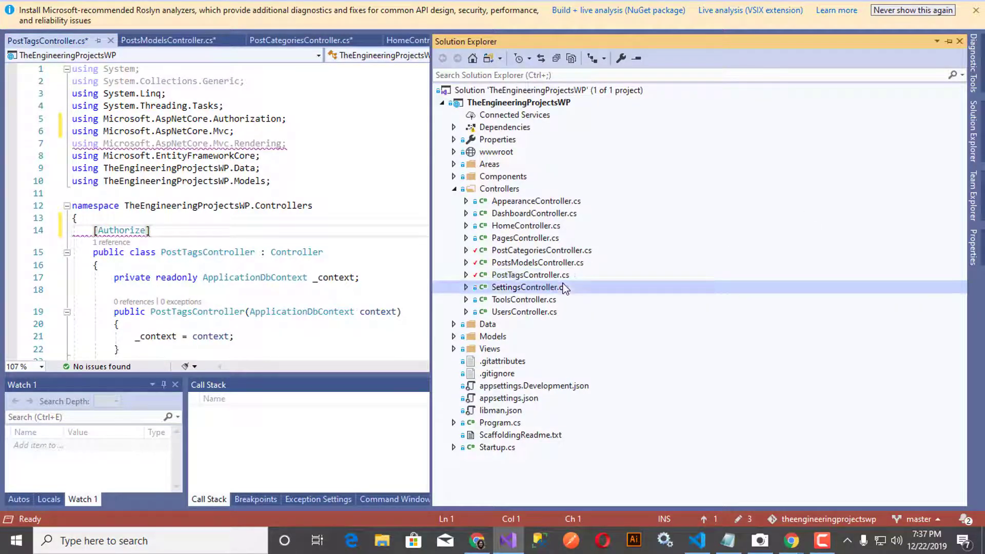
left_click(219, 187)
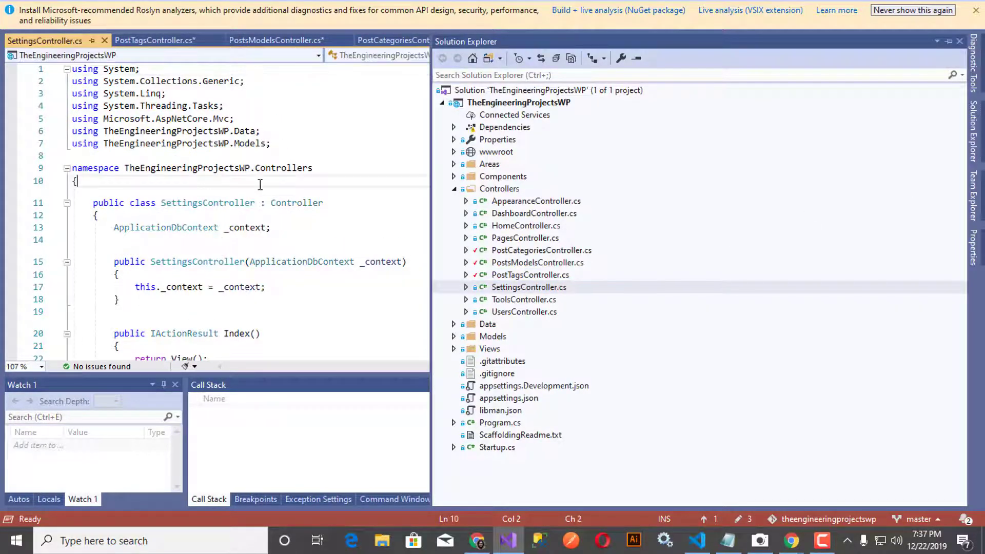
key("Return")
key("ctrl+v")
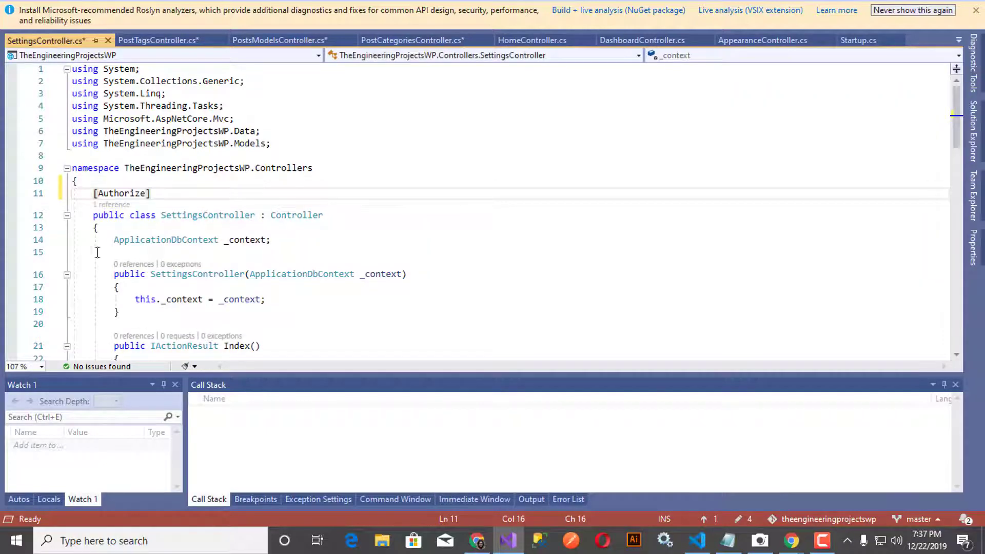
left_click(98, 207)
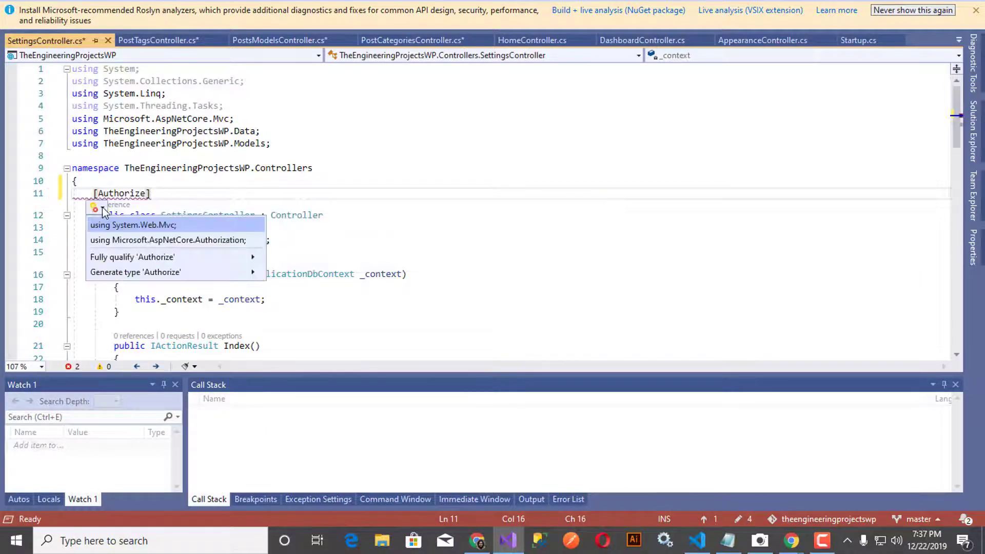
left_click(143, 241)
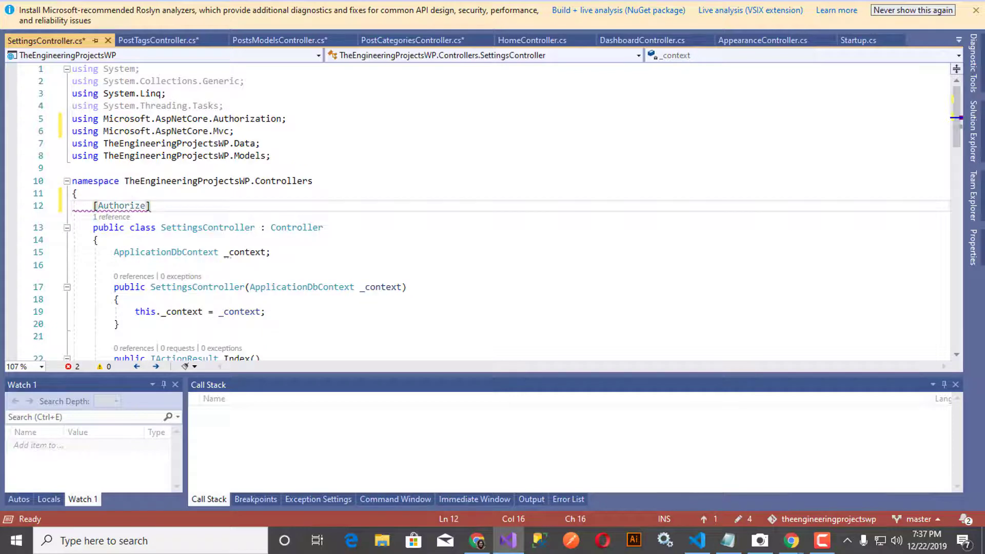
Step: Add [Authorize] above the ToolsController class and import Microsoft.AspNetCore.Authorization
left_click(973, 131)
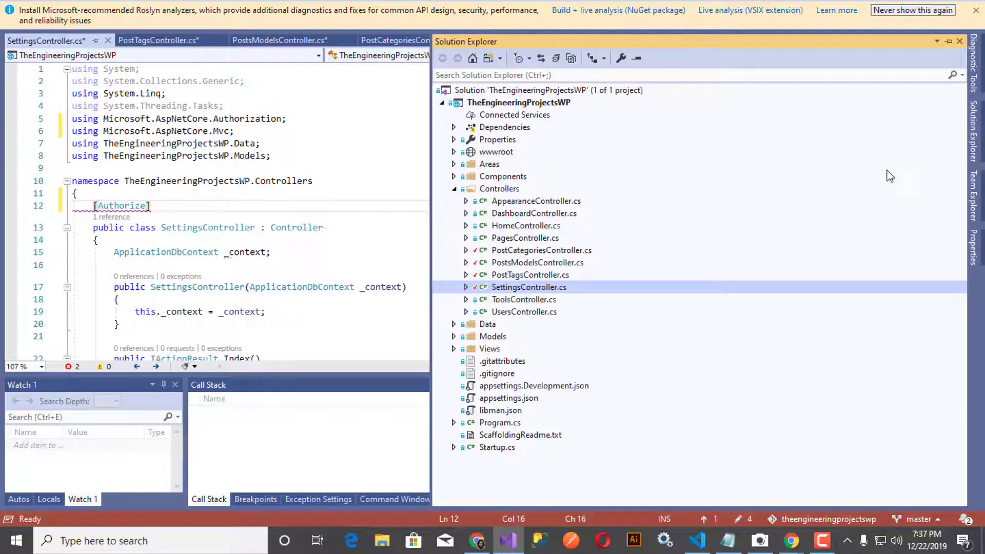
double_click(523, 300)
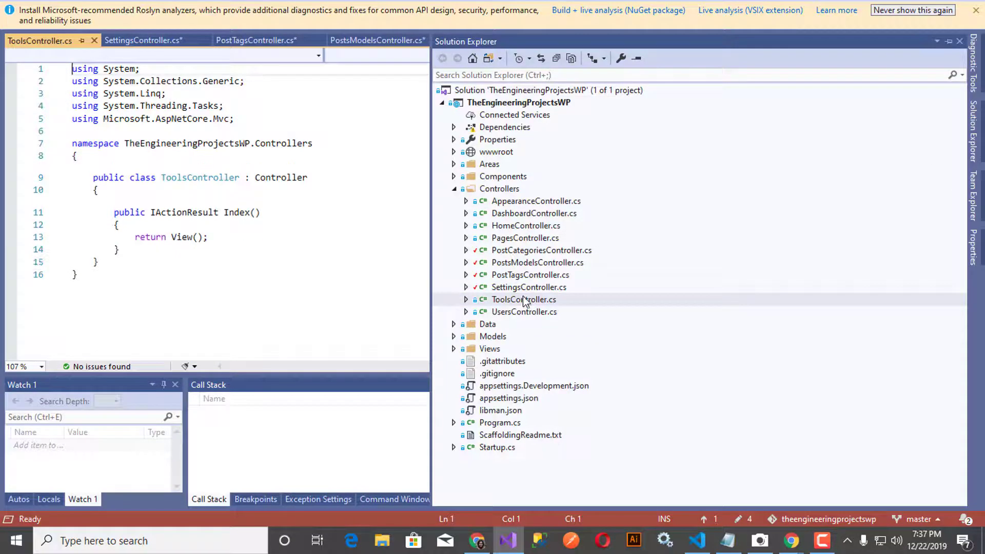
left_click(174, 178)
left_click(187, 159)
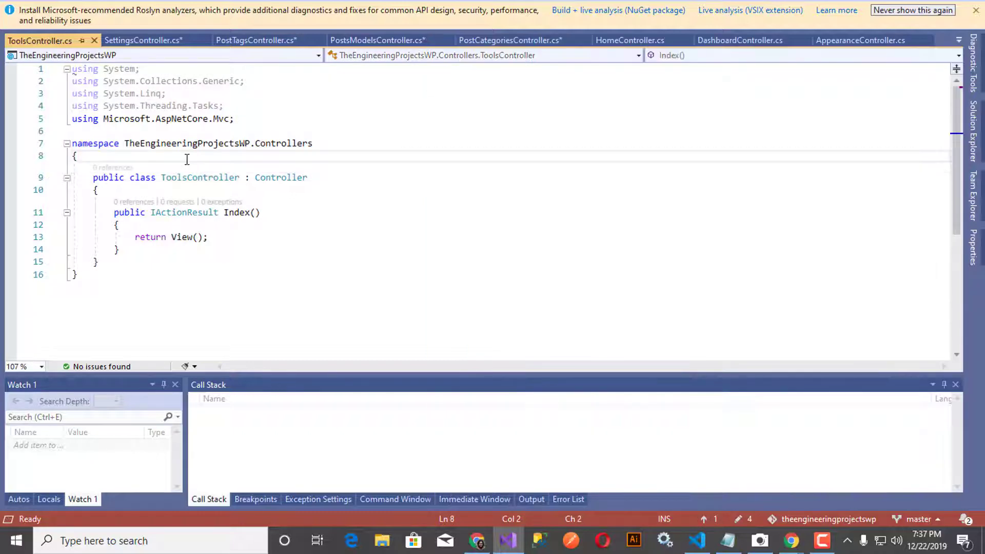
key("Return")
type("[Authorize]")
left_click(112, 184)
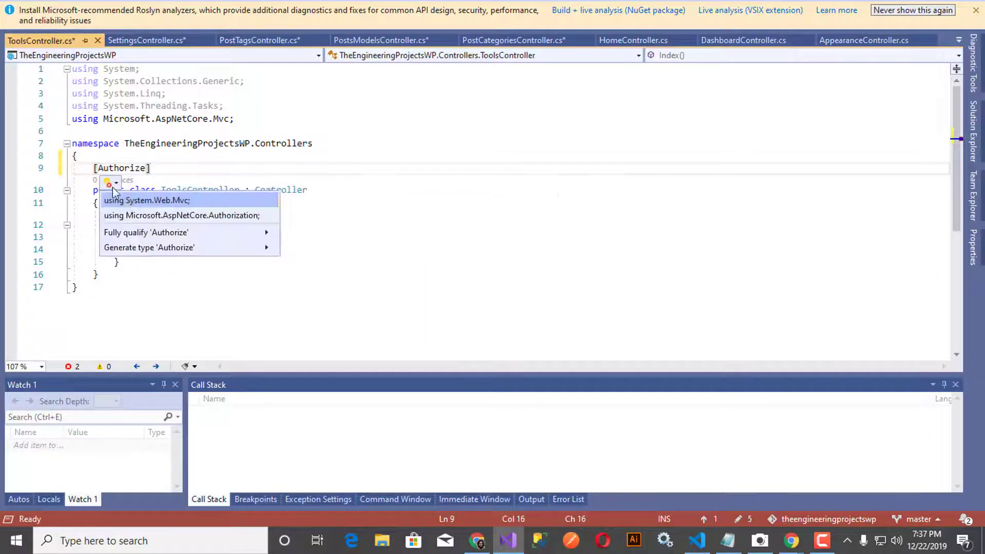
left_click(132, 212)
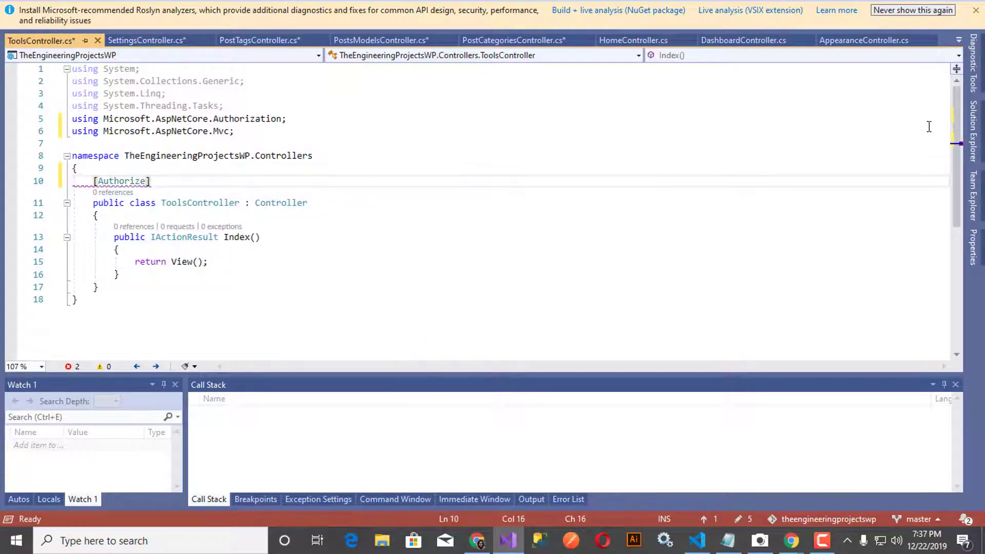
Step: Paste [Authorize] above the UsersController class and import Microsoft.AspNetCore.Authorization
left_click(973, 131)
double_click(521, 310)
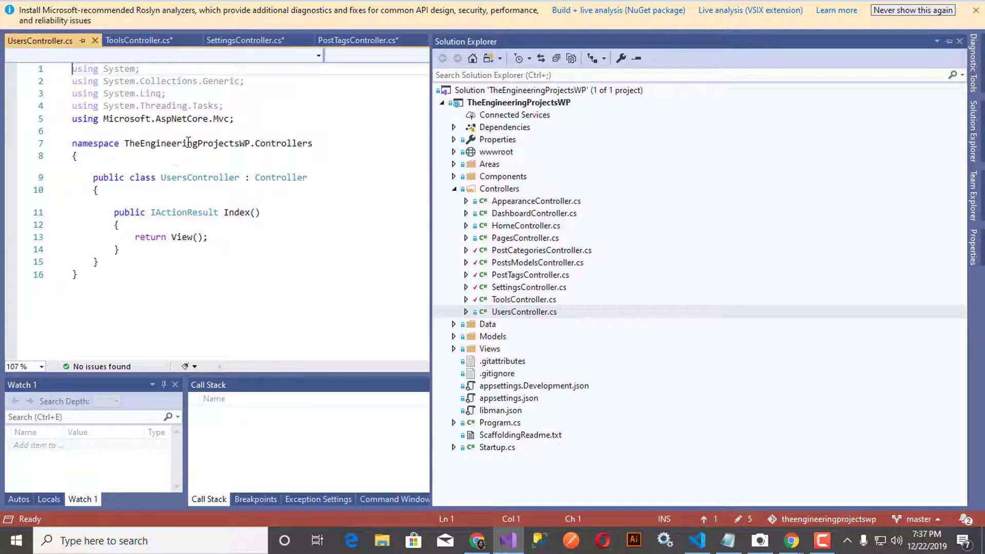
left_click(186, 146)
left_click(183, 155)
key("Return")
type("[Authorize]")
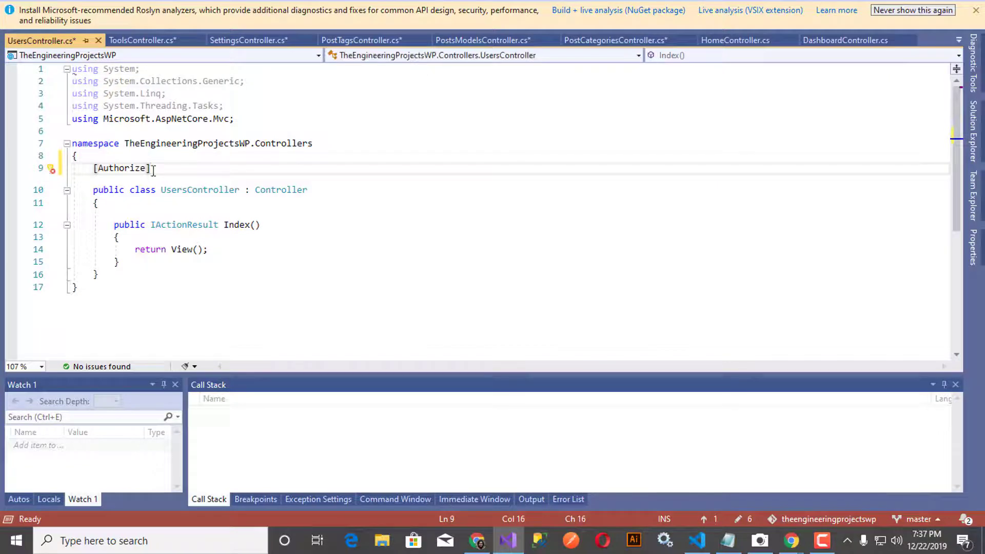
mouse_move(145, 169)
left_click(130, 184)
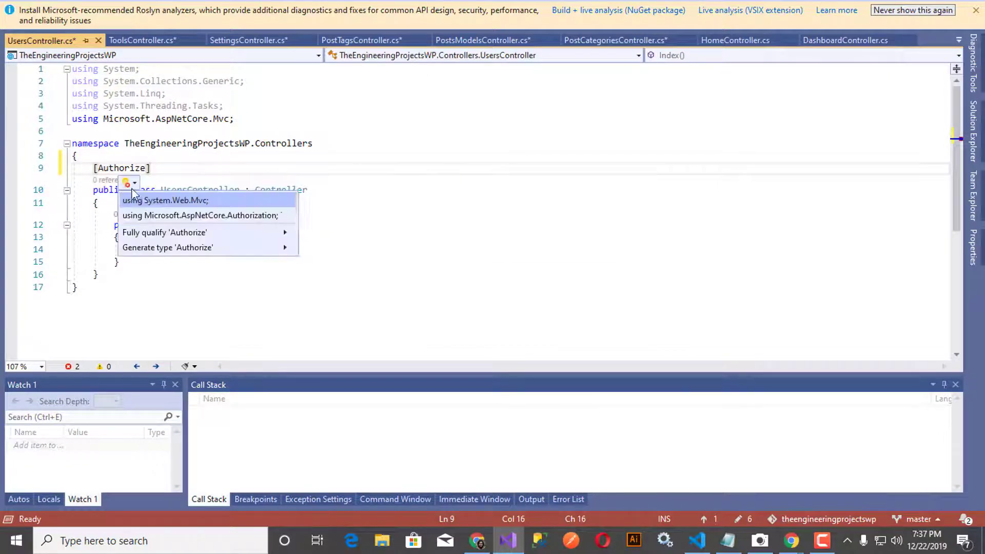
left_click(160, 215)
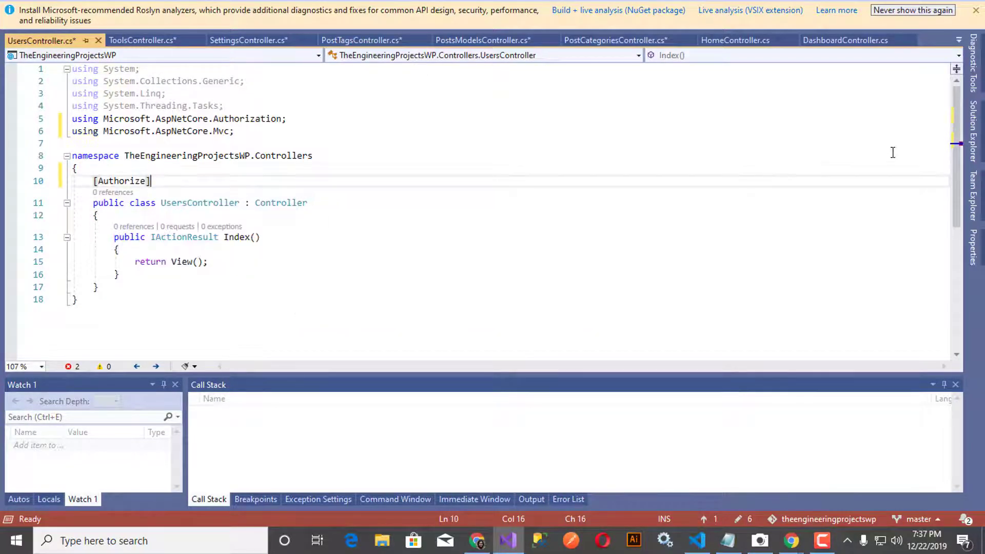
left_click(975, 148)
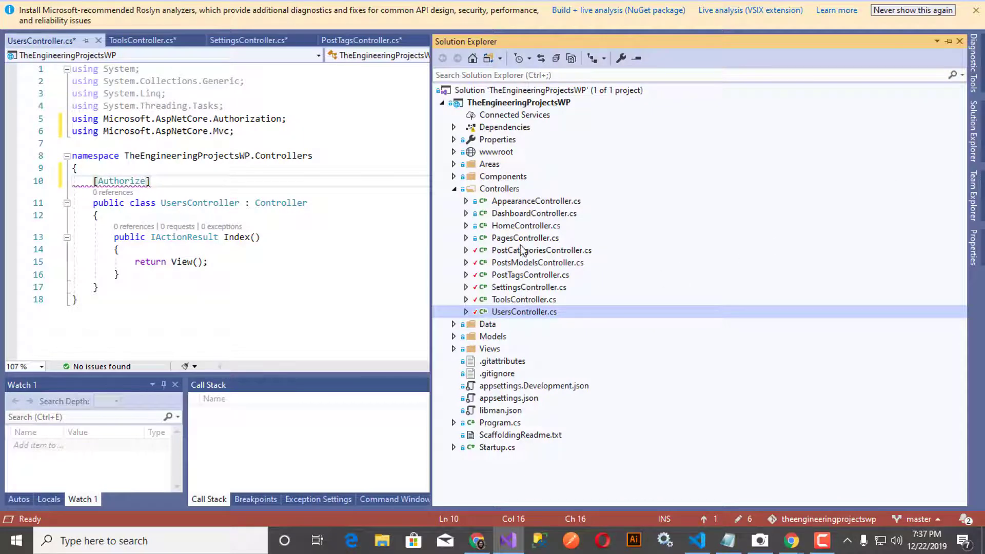
Step: Add [Authorize] above the AppearanceController class and import Microsoft.AspNetCore.Authorization
left_click(529, 201)
left_click(135, 160)
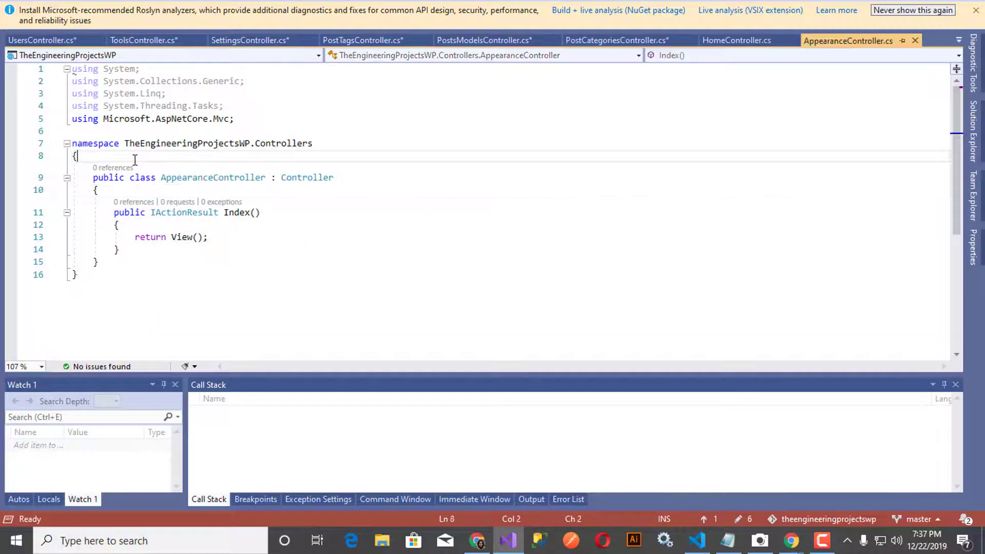
key("Return")
type("[Authorize]")
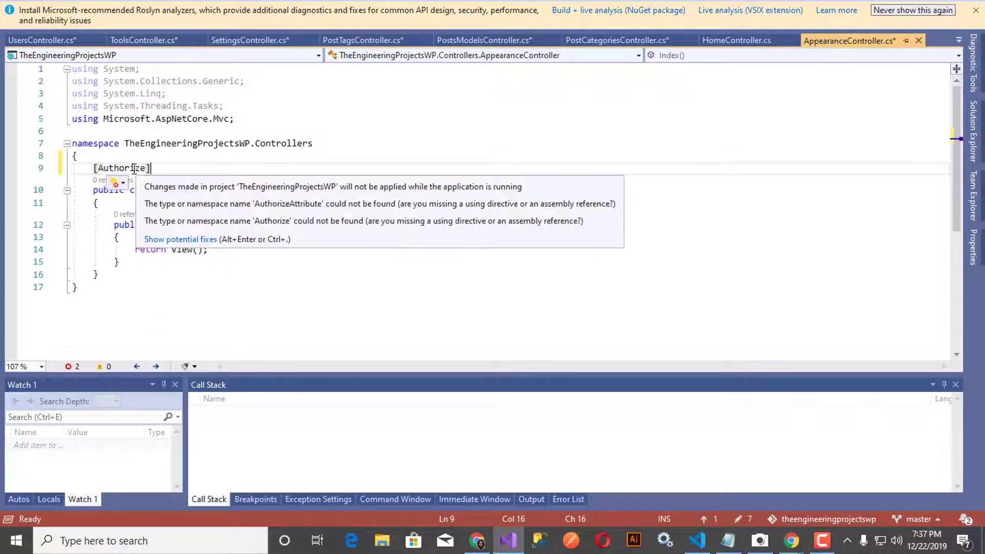
left_click(123, 190)
left_click(132, 214)
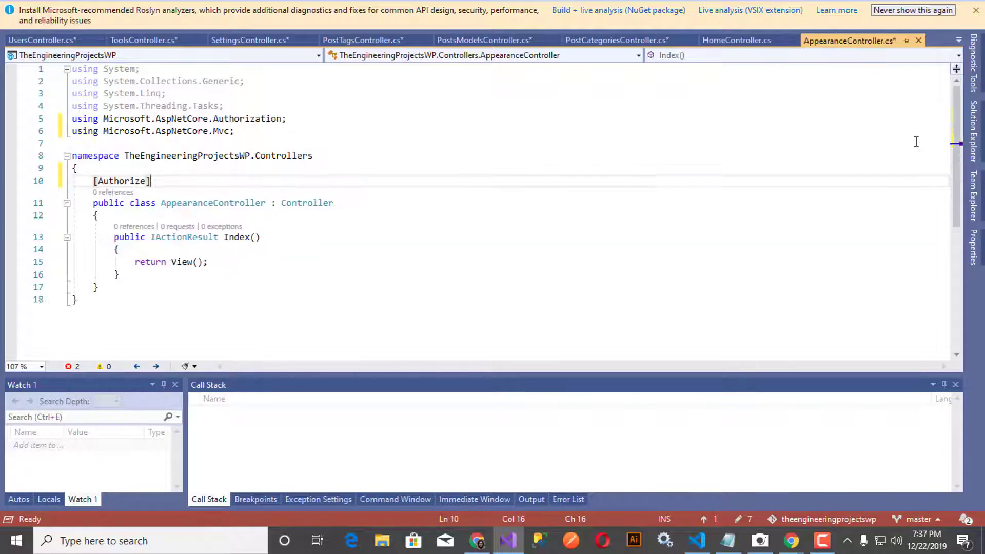
Step: Paste [Authorize] above the DashboardController class and import Microsoft.AspNetCore.Authorization
left_click(973, 130)
left_click(533, 214)
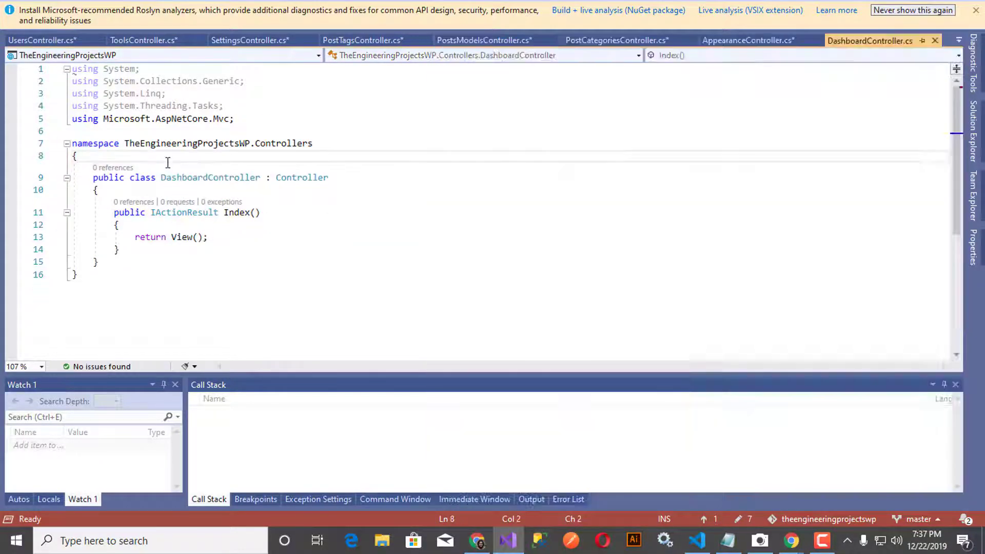
key("Return")
type("[Authorize]")
mouse_move(109, 169)
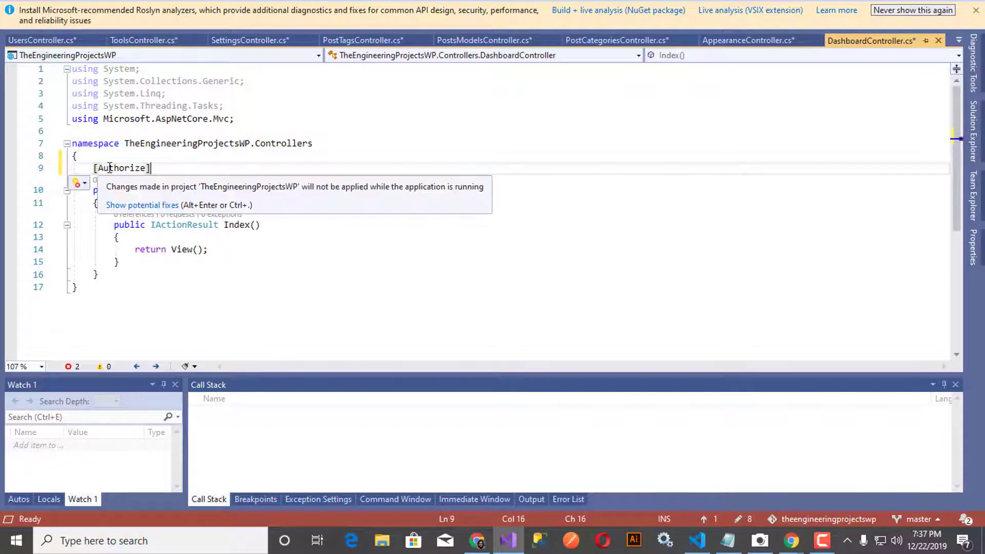
left_click(87, 183)
left_click(115, 215)
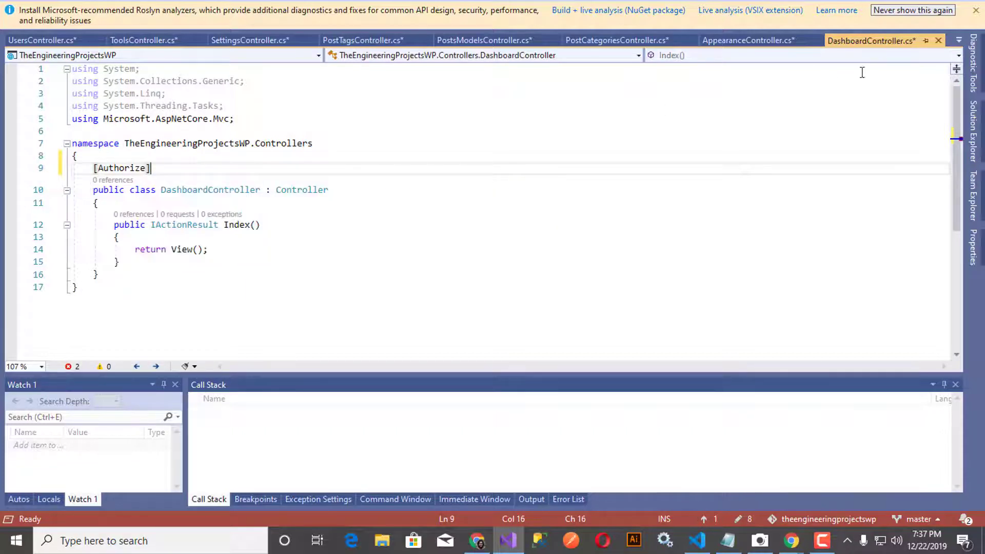
left_click(980, 133)
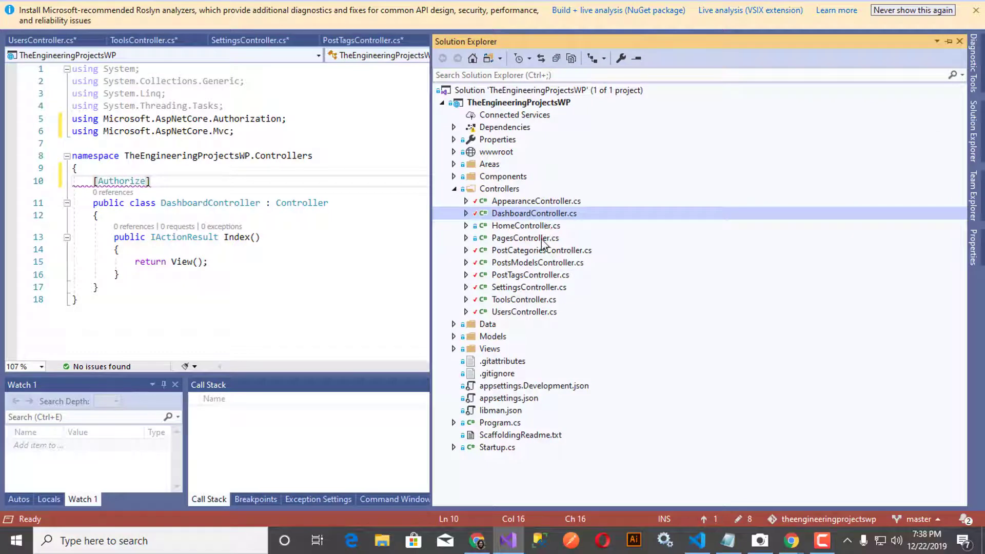
Step: Open PagesController.cs and confirm it already carries the [Authorize] attribute
double_click(533, 239)
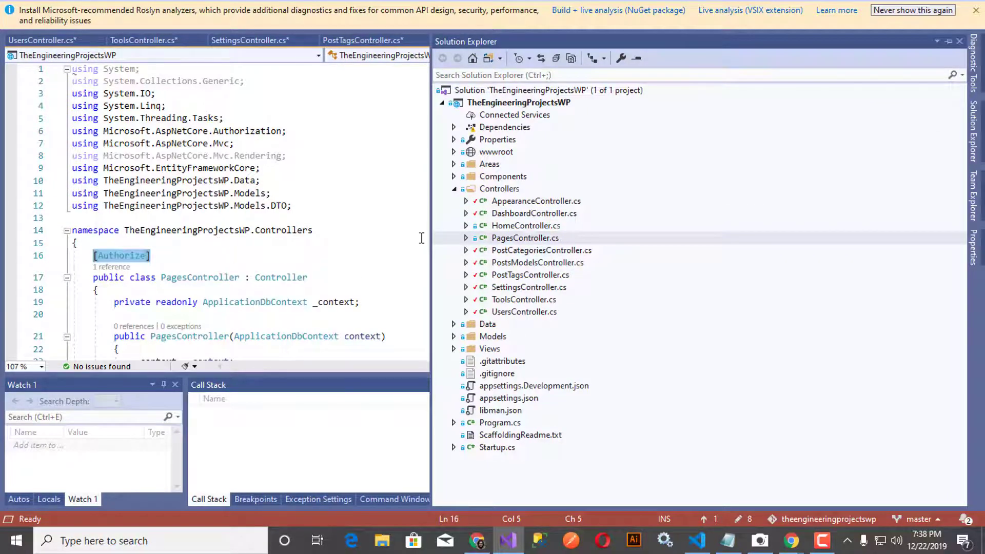
left_click(973, 132)
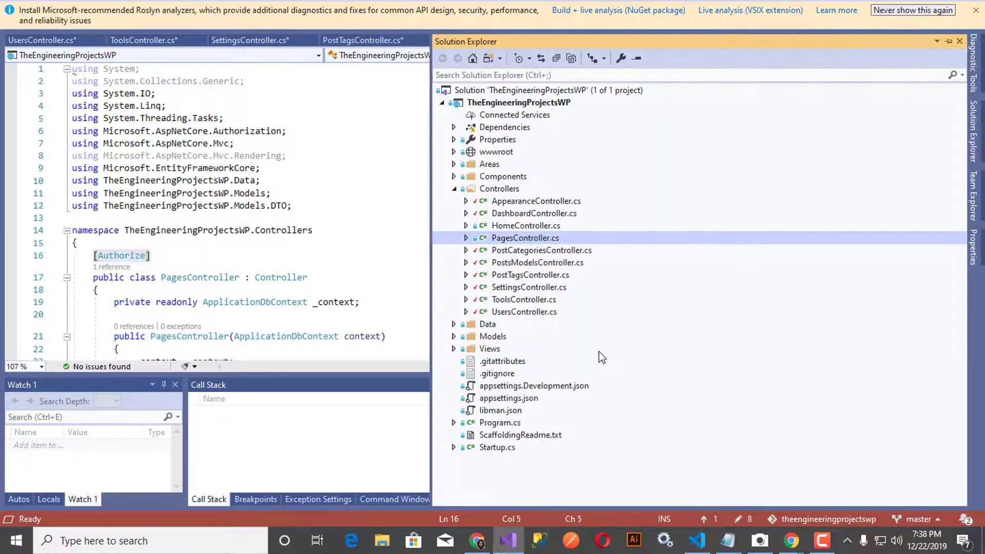
left_click(208, 277)
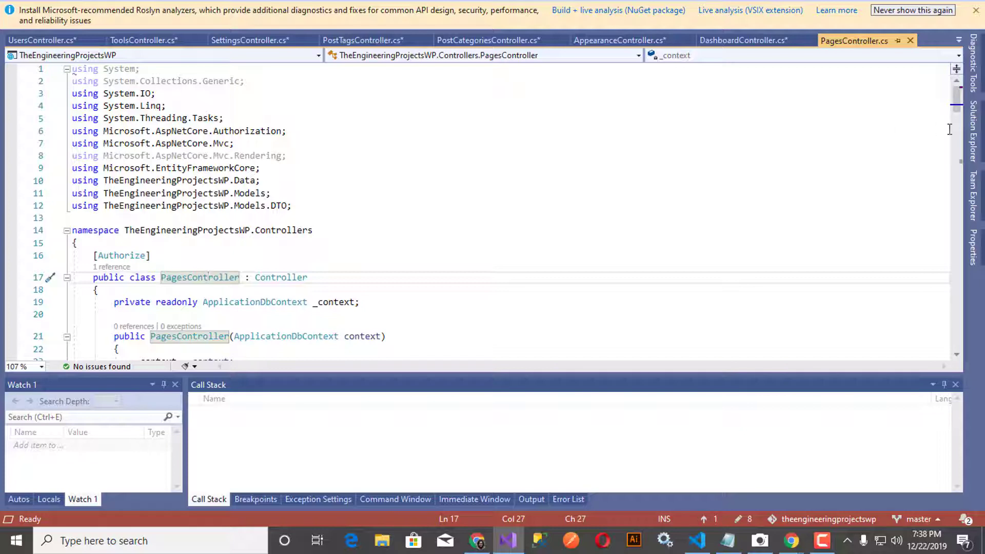
left_click(973, 135)
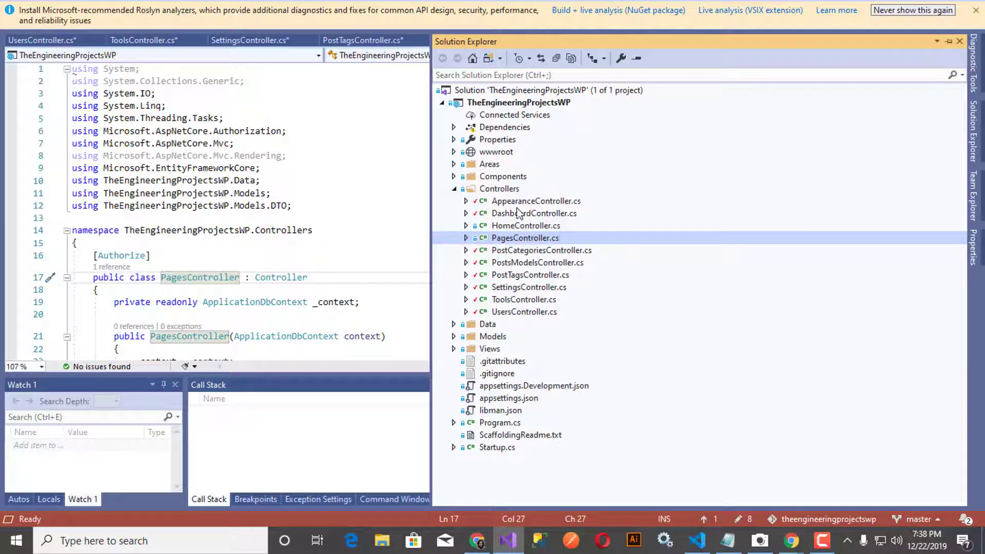
left_click(394, 294)
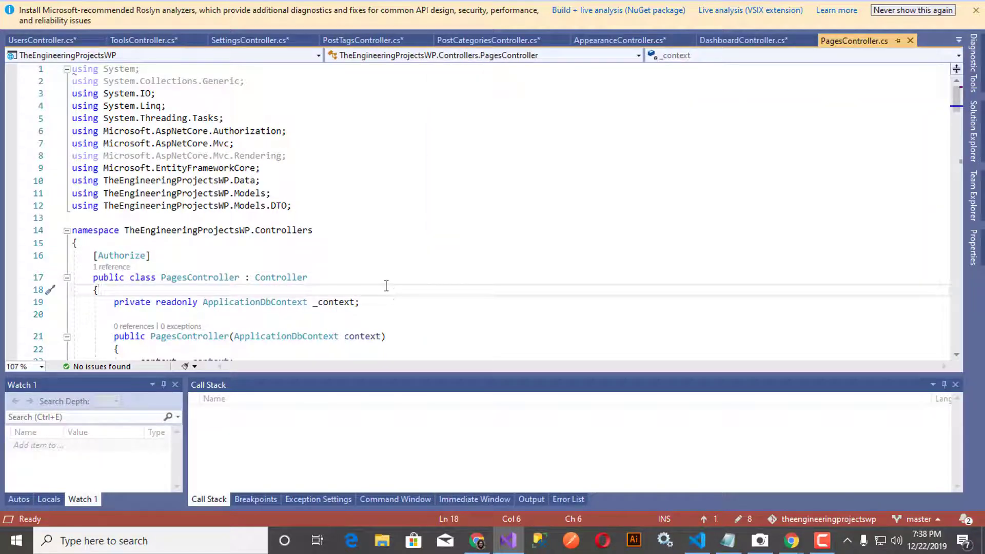
Step: Bring the Chrome window showing the localhost:1878/home page forward and move it higher
mouse_move(790, 540)
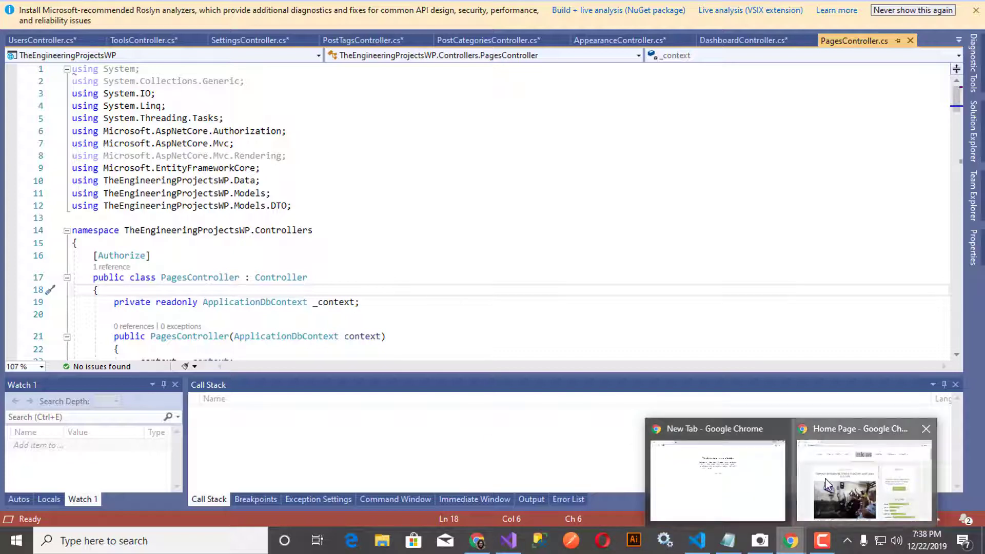
left_click(872, 473)
left_click_drag(596, 288, 595, 242)
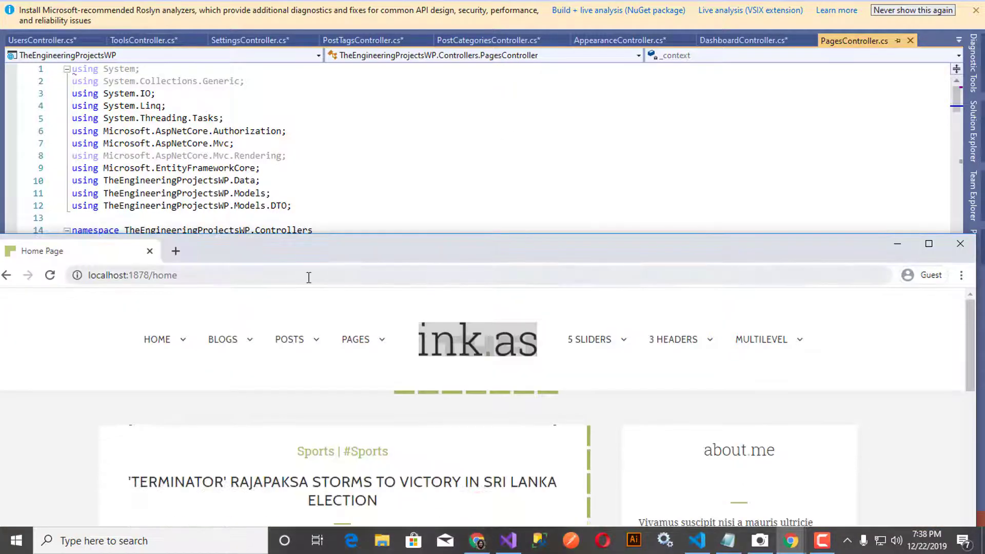
Step: Change the address from home to pages and check that it redirects to Log in
left_click(267, 277)
double_click(179, 277)
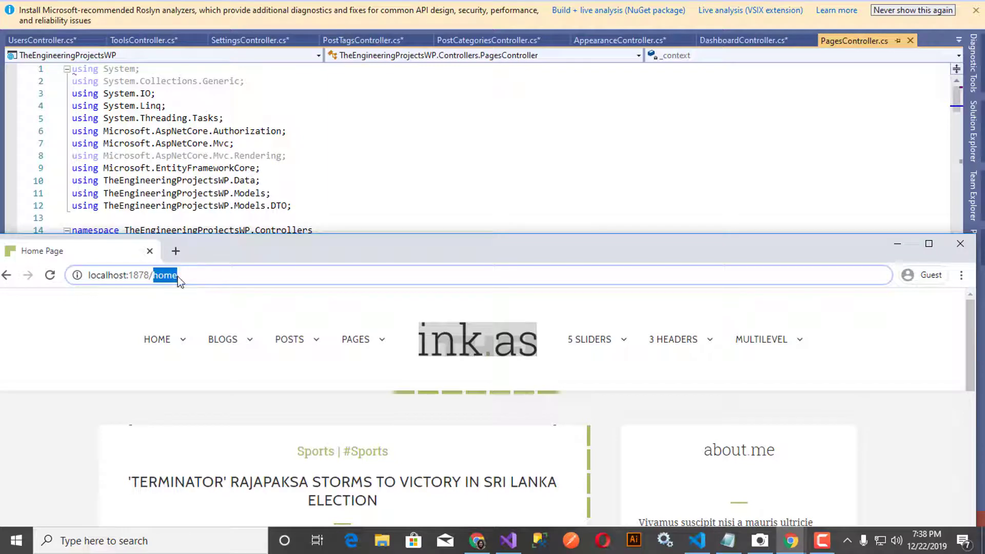
type("pages")
key("Return")
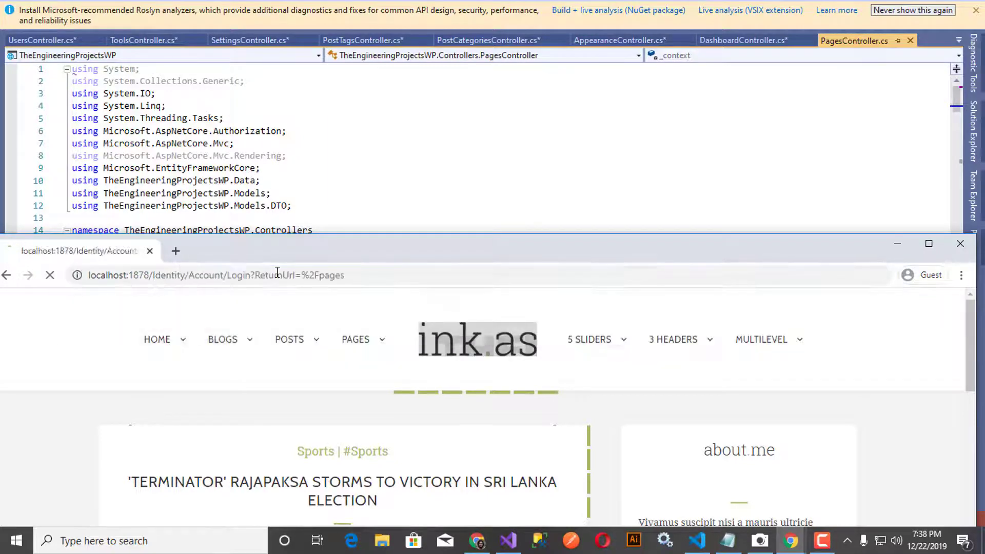
left_click_drag(350, 244, 417, 137)
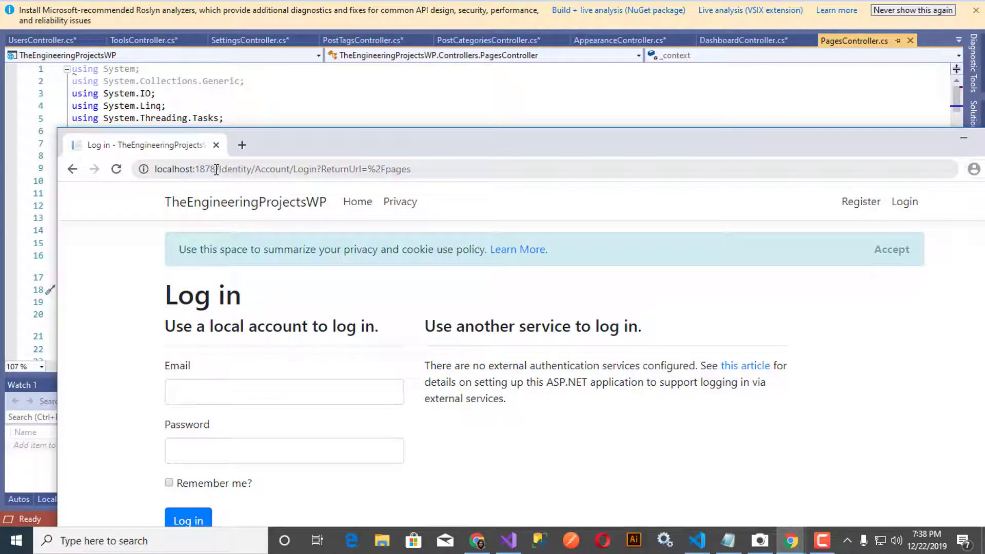
Step: Strip the login path to load localhost:1878 and scroll through the home page's posts
left_click_drag(215, 170, 609, 172)
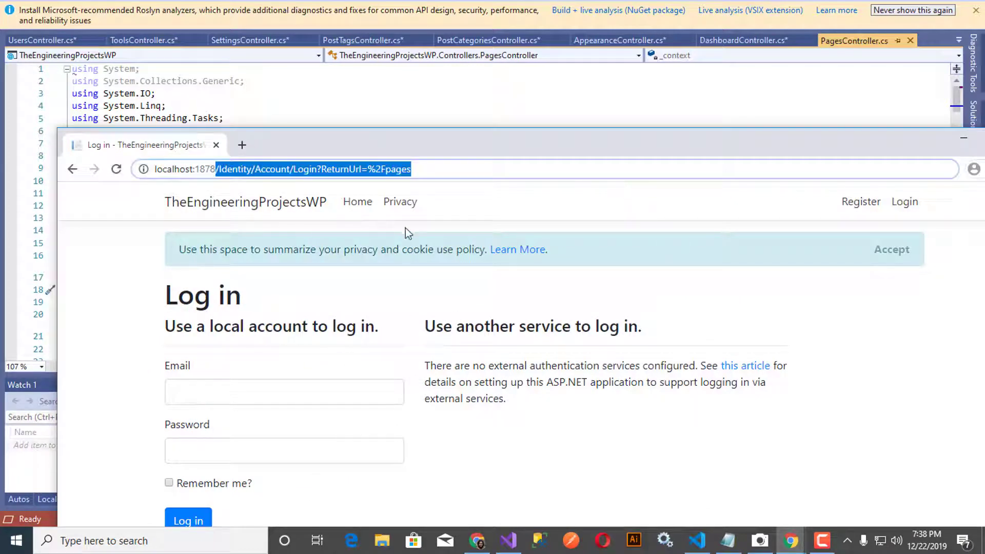
key("BackSpace")
key("Return")
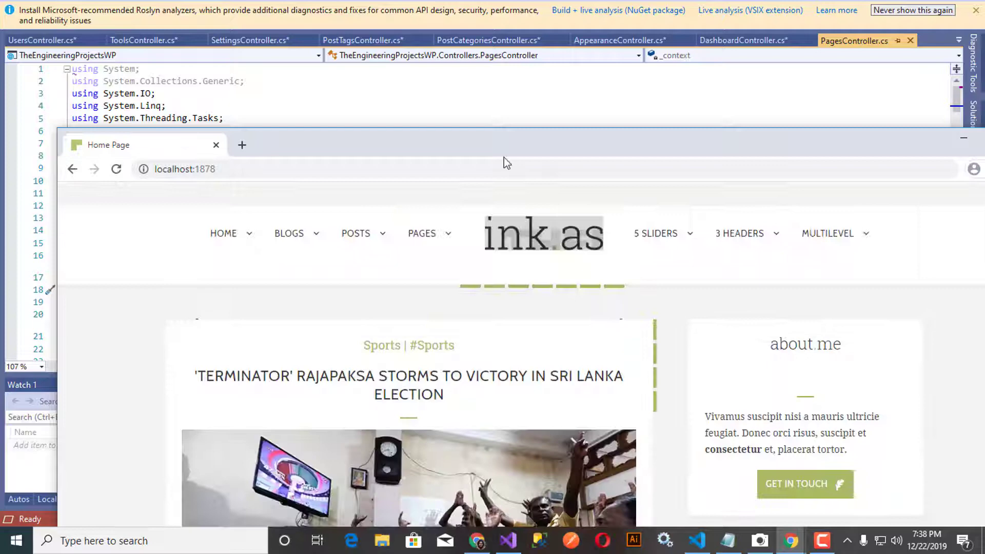
left_click_drag(491, 143, 379, 116)
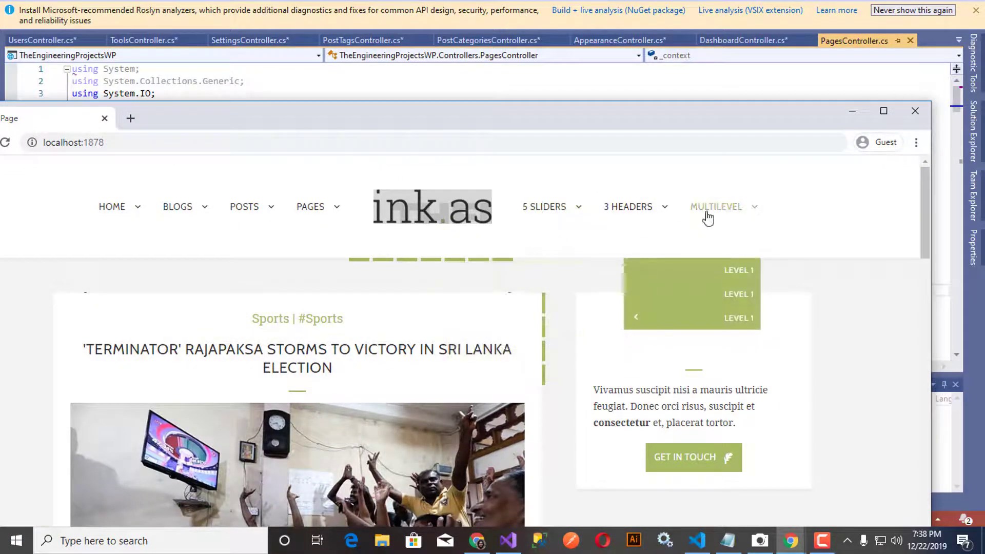
left_click_drag(490, 115, 559, 42)
scroll(733, 285, "down", 15)
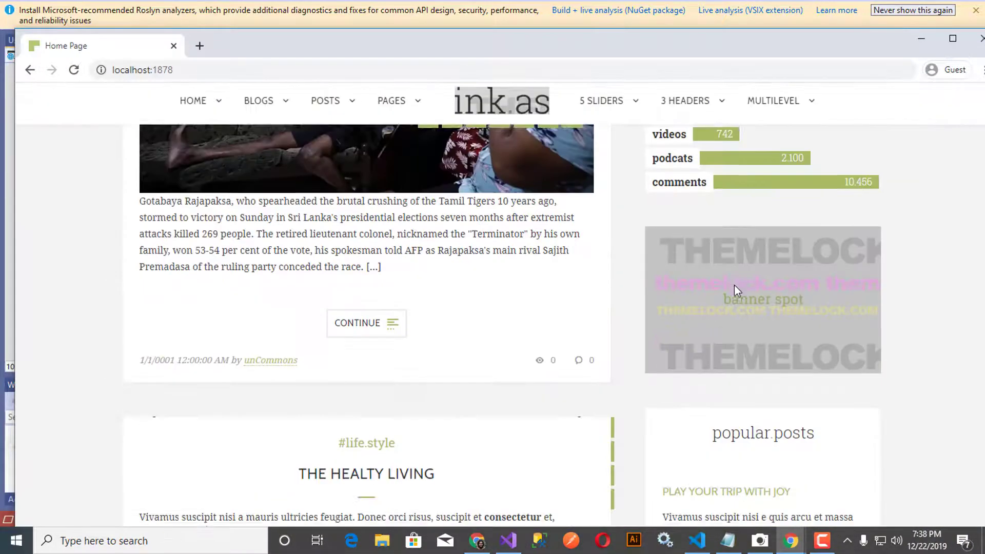
scroll(733, 298, "down", 15)
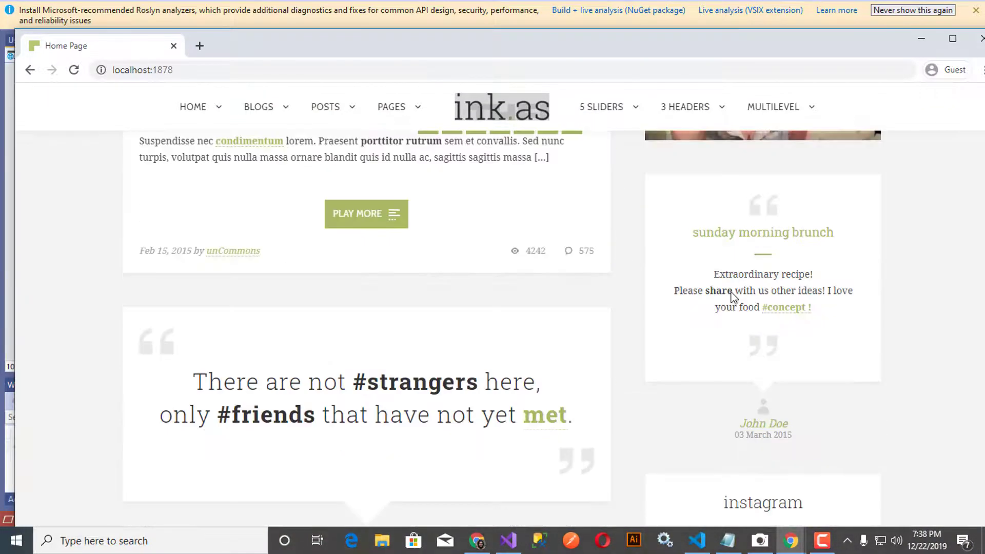
scroll(734, 298, "down", 15)
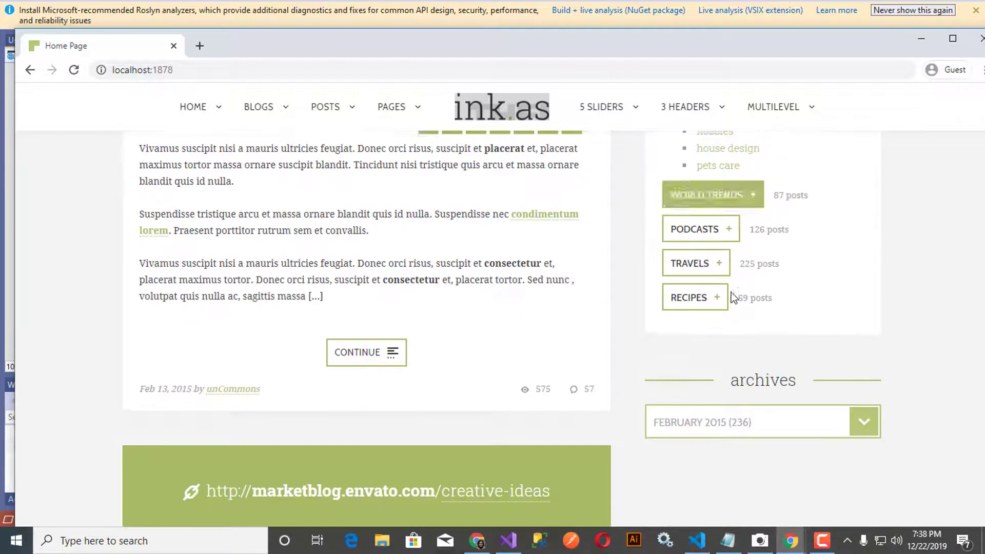
Step: In a new tab, load the login page at localhost:1878 with the Identity login path, removing the double slash
left_click(253, 73)
key("ctrl+c")
left_click(200, 47)
type("/Identity/Account/Login?ReturnUrl=%2Fpages")
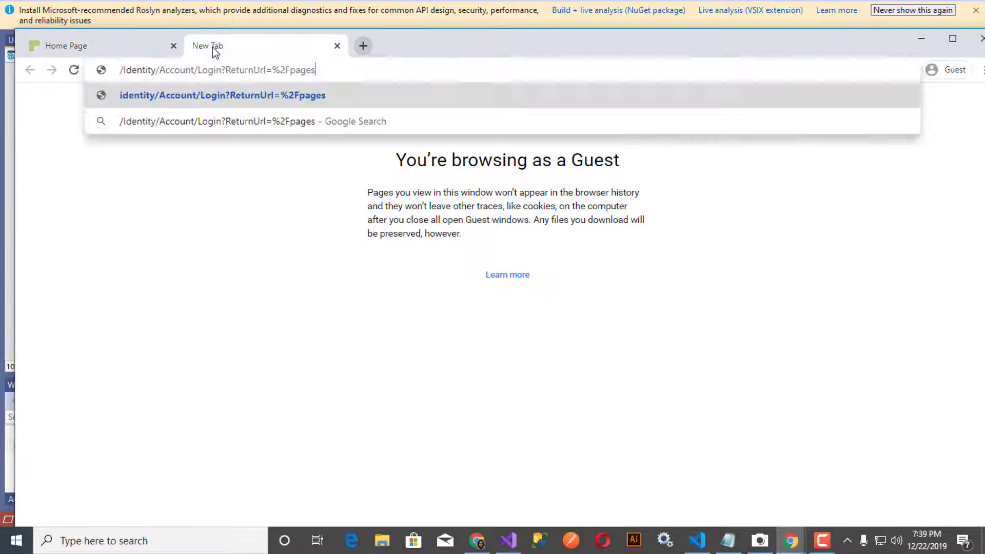
left_click(145, 44)
left_click(189, 63)
key("ctrl+Tab")
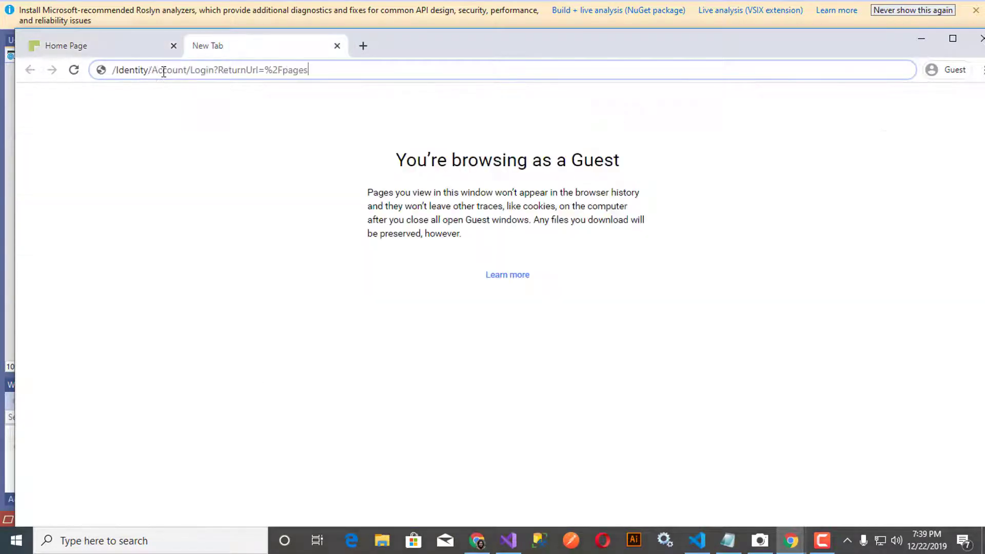
key("ctrl+v")
key("Return")
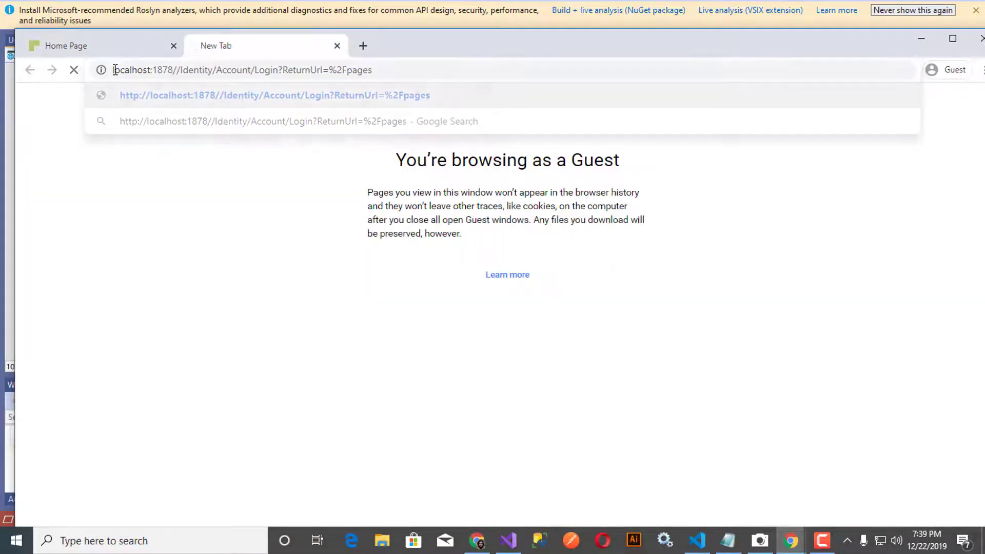
double_click(181, 70)
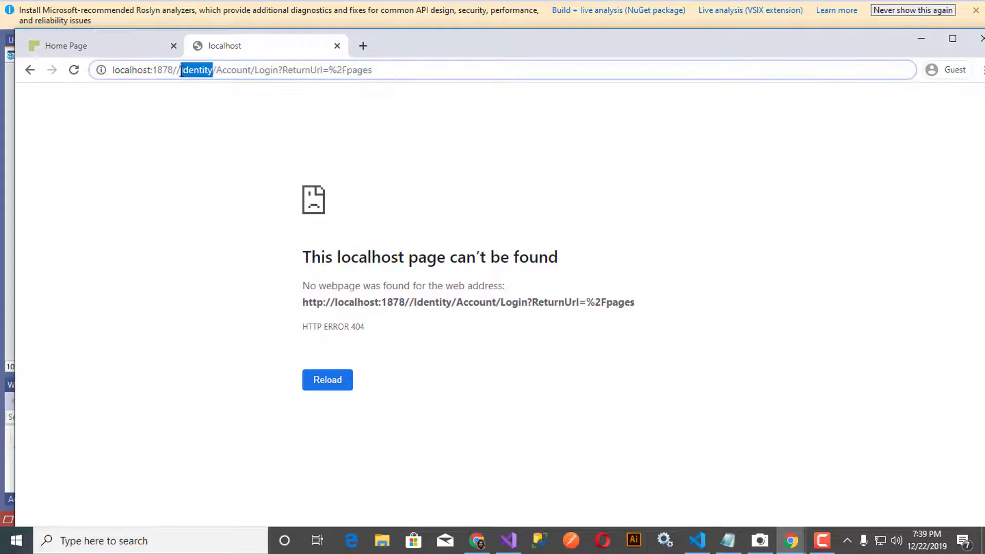
left_click(180, 70)
key("BackSpace")
key("Return")
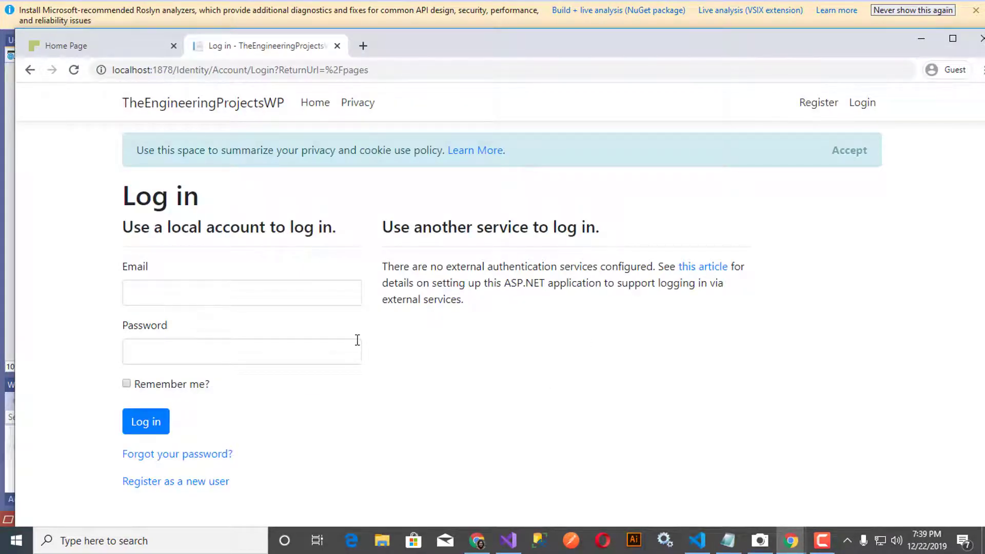
Step: Enter the admin account's email and password in full screen and submit the login
left_click(225, 286)
key("F11")
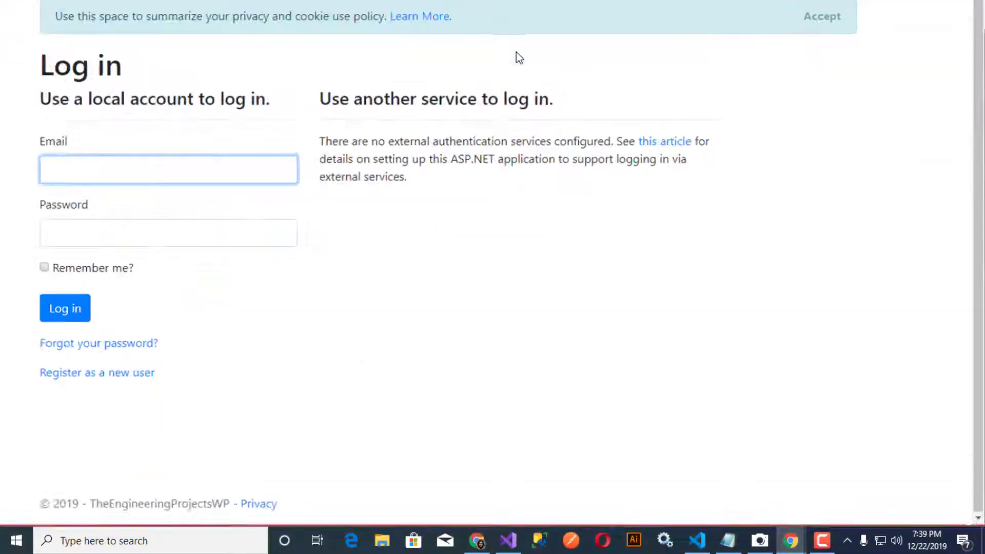
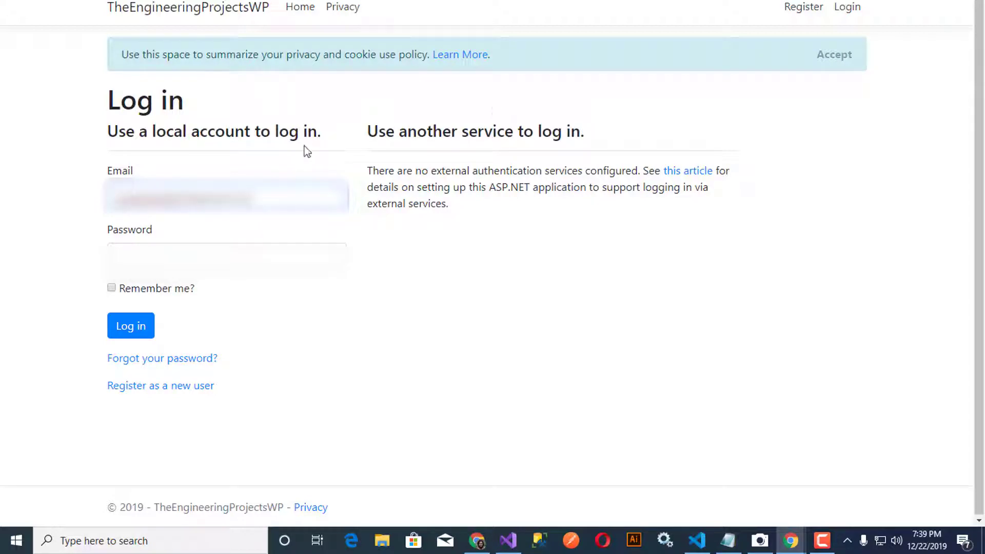
key("Tab")
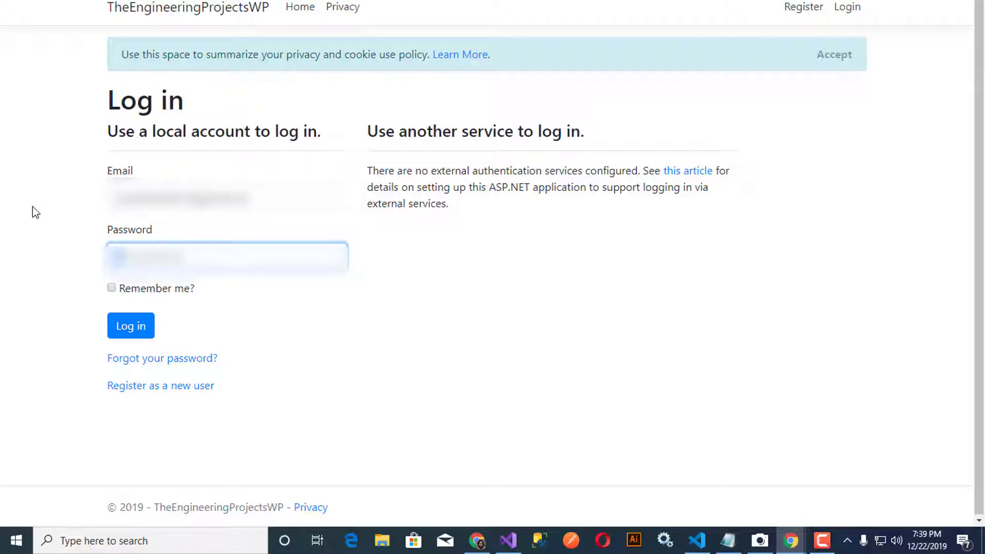
left_click(121, 327)
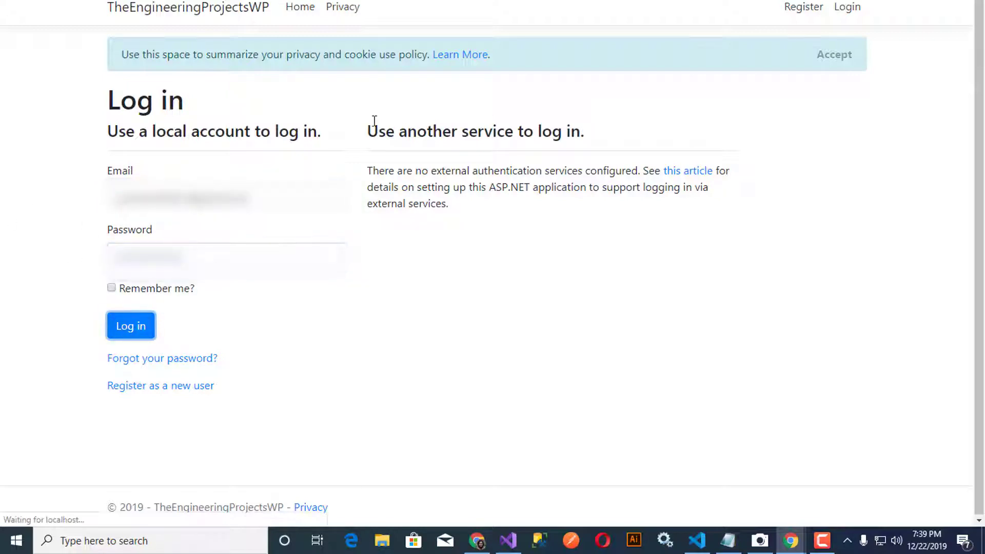
Step: Examine the invalid column 'Name' error, selecting the line 77 sign-in call and Login.cshtml.cs
scroll(123, 88, "down", 2)
scroll(123, 89, "up", 1)
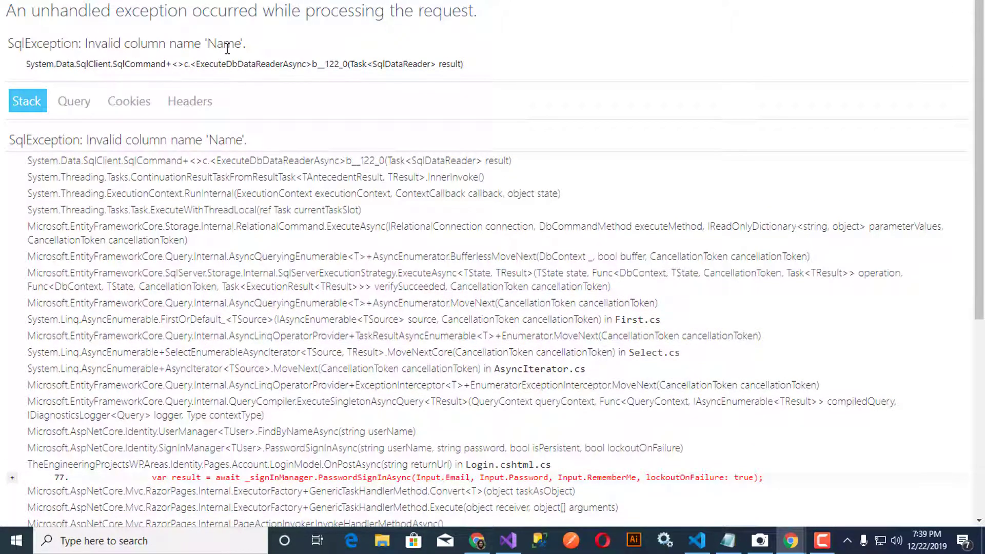
double_click(225, 45)
scroll(330, 297, "down", 4)
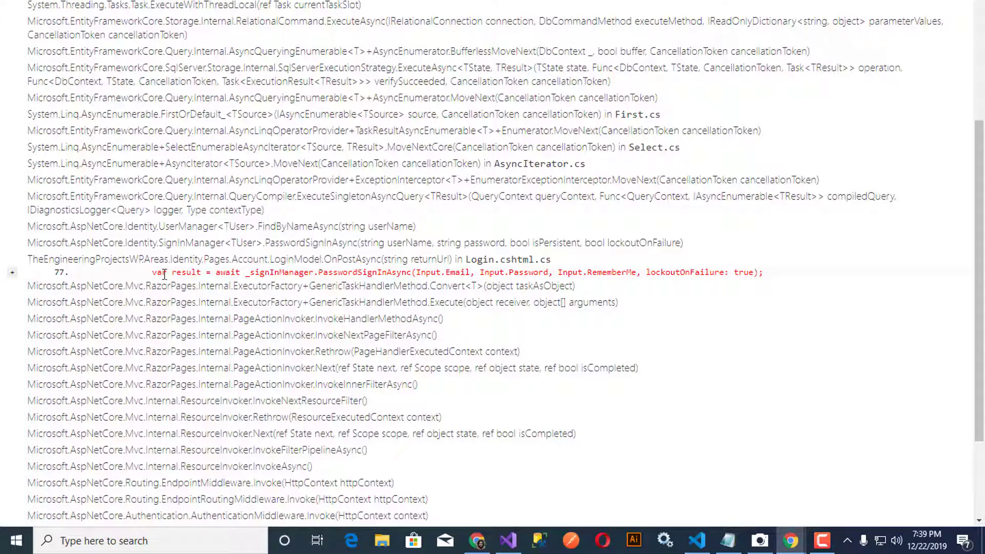
left_click_drag(164, 274, 775, 275)
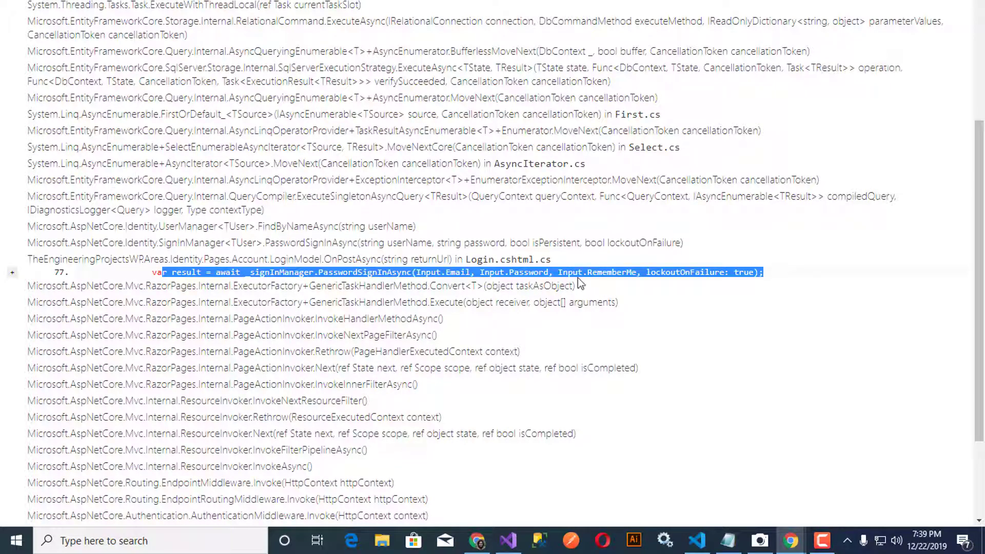
double_click(474, 262)
key("ctrl+c")
Step: Back in Visual Studio, search Solution Explorer for Login.cshtml.cs and open it
left_click(509, 541)
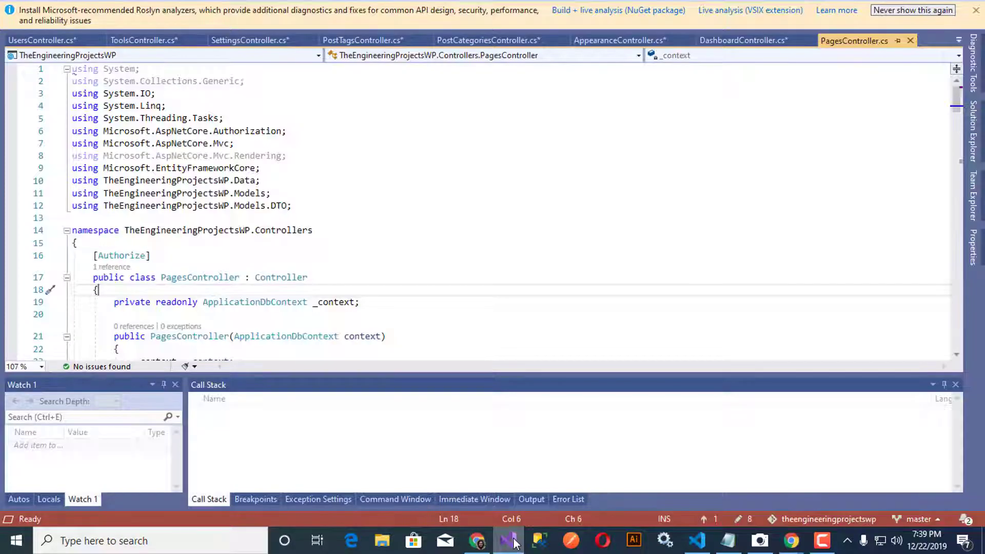
left_click(973, 131)
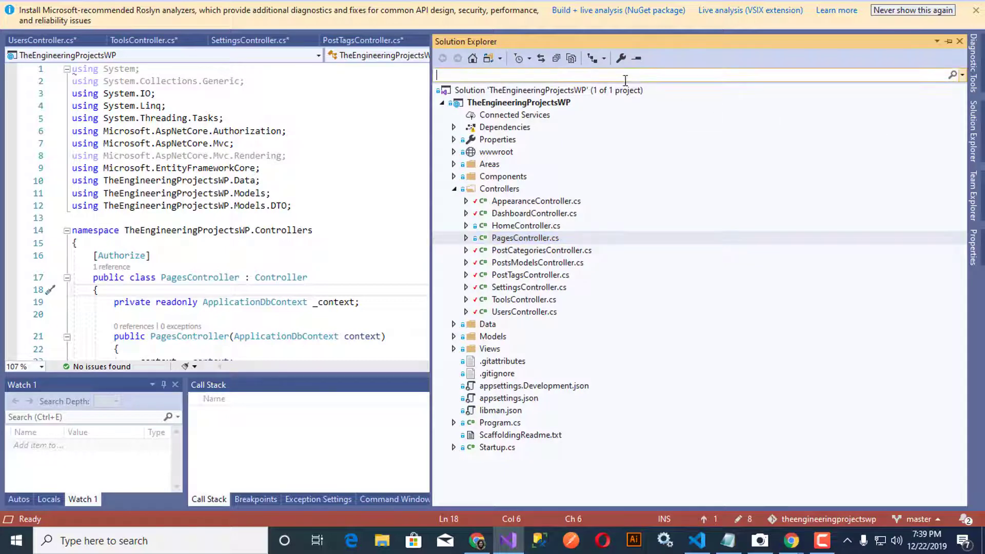
key("ctrl+v")
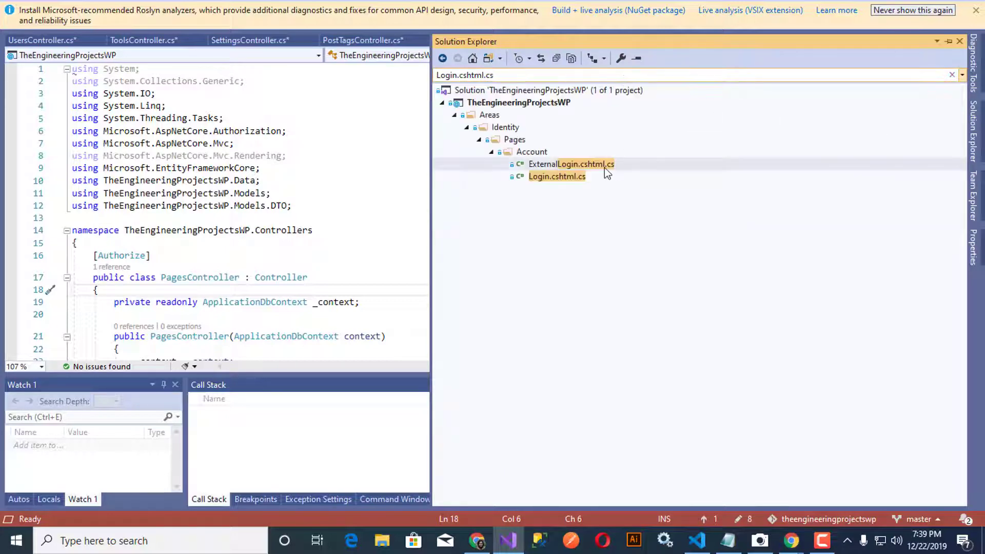
double_click(569, 177)
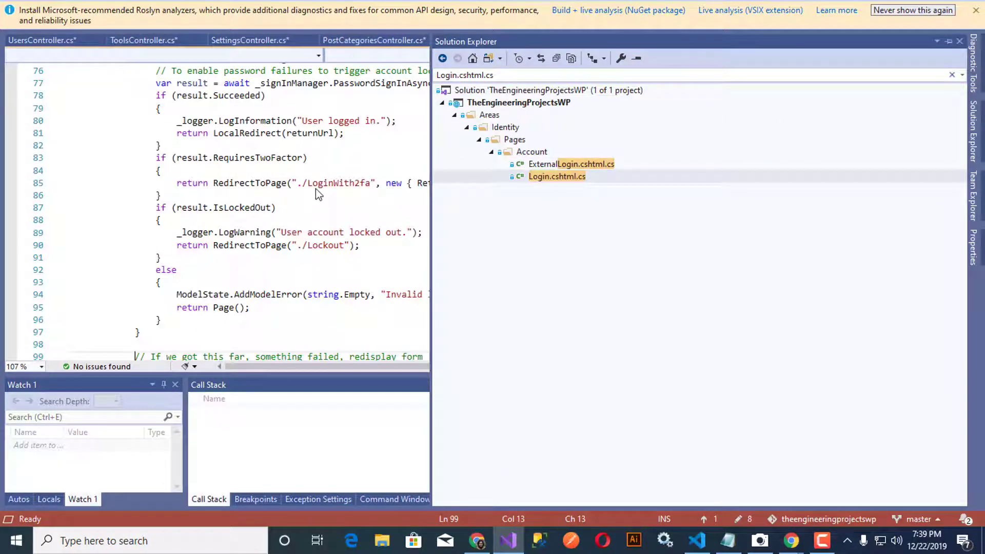
Step: Inspect line 77's _signInManager.PasswordSignInAsync call, its lockoutOnFailure argument and result variable
left_click(361, 146)
scroll(361, 146, "up", 2)
left_click(356, 195)
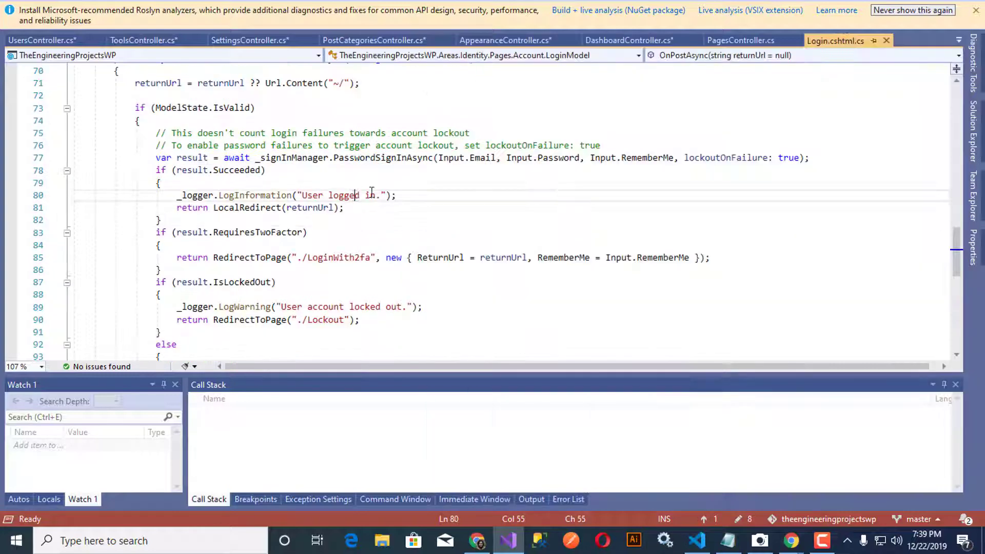
left_click(420, 157)
left_click(296, 158)
left_click(715, 157)
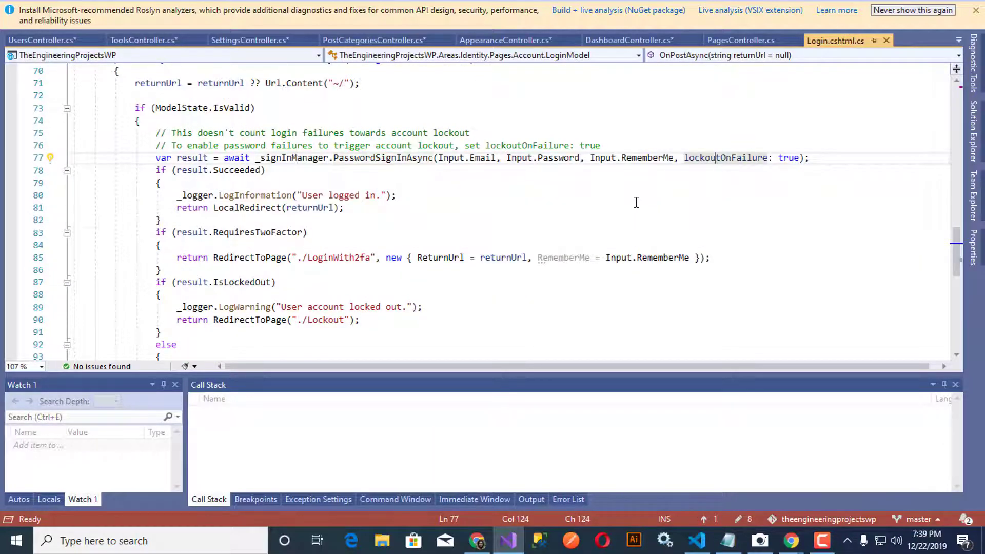
scroll(636, 202, "up", 2)
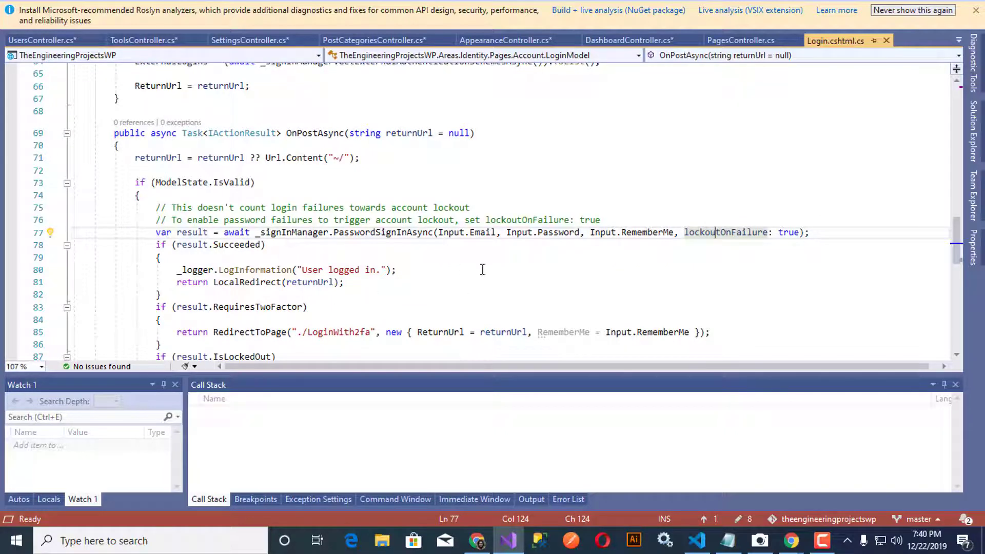
double_click(193, 232)
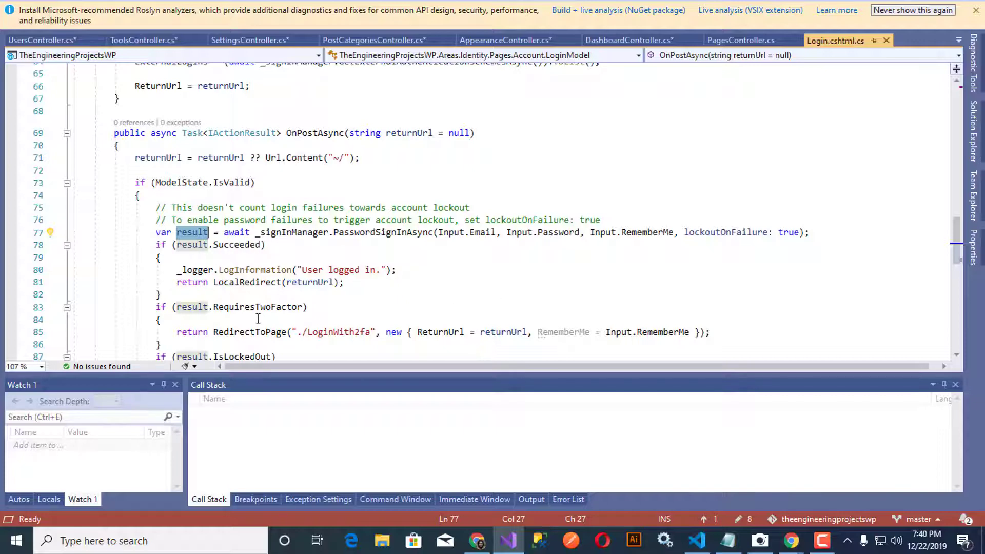
scroll(258, 318, "down", 1)
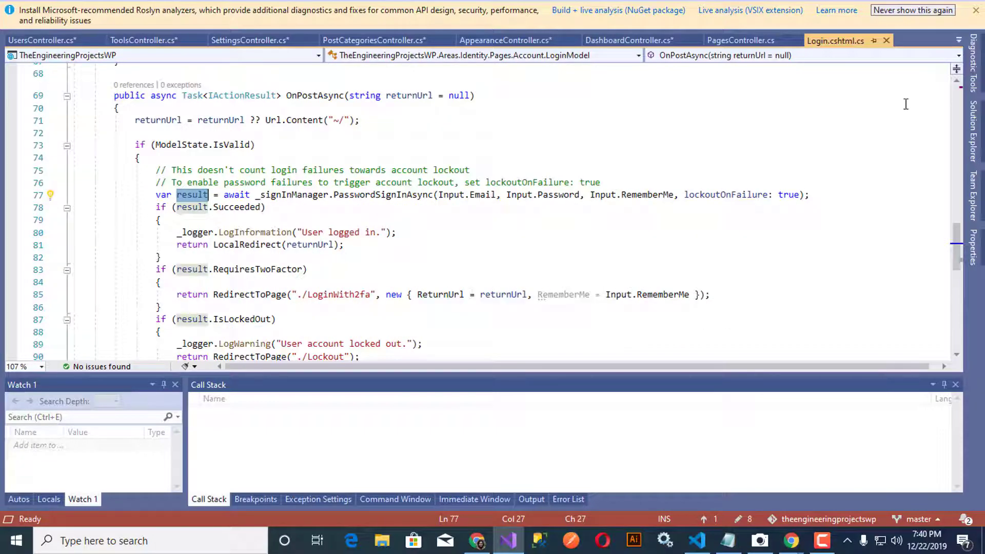
left_click(974, 131)
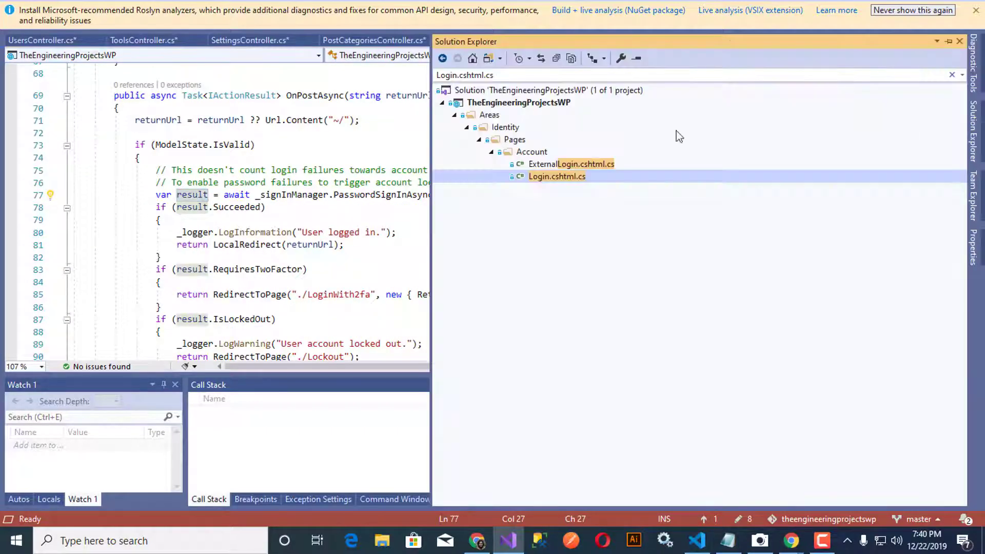
Step: Open Models/ApplicationUser.cs and inspect its Name property and class name
left_click(951, 75)
left_click(454, 163)
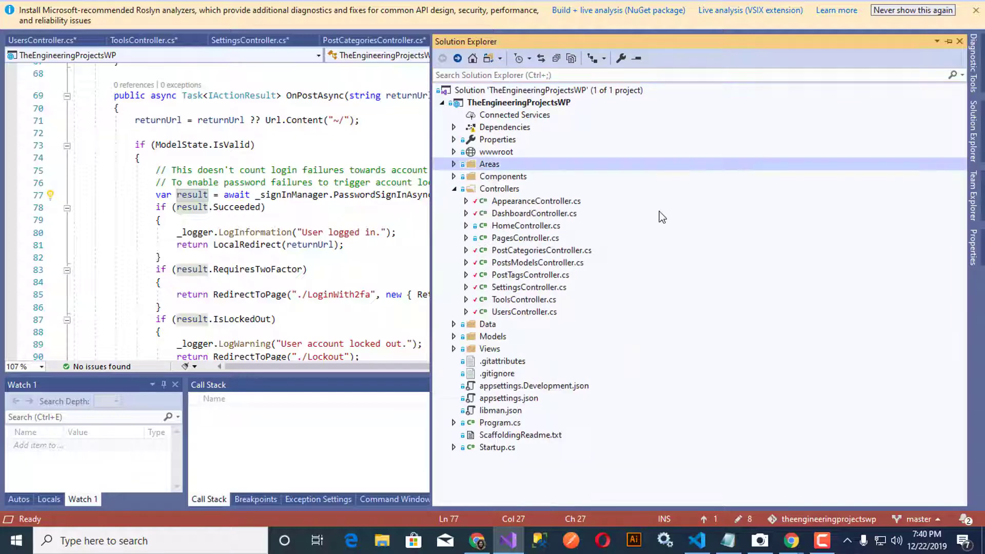
left_click(453, 337)
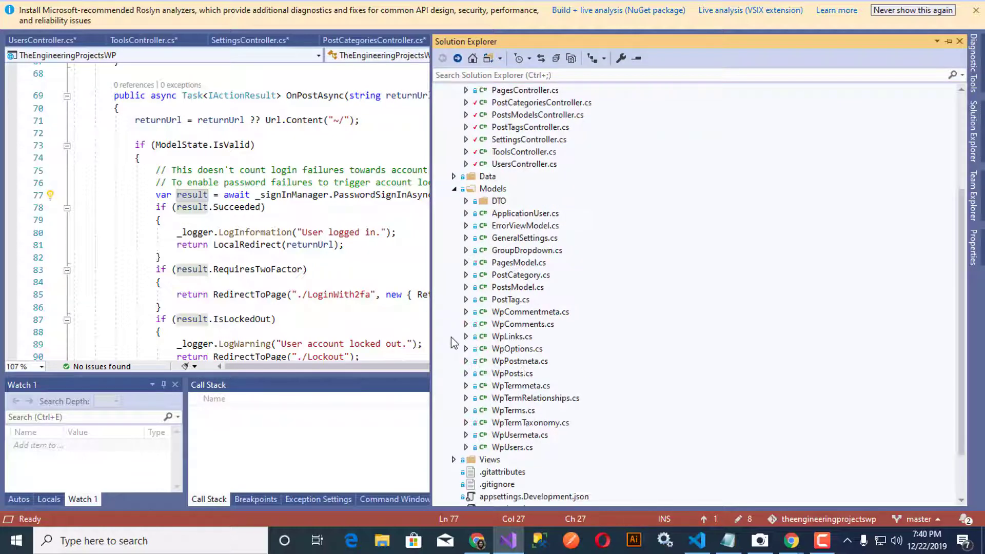
double_click(522, 215)
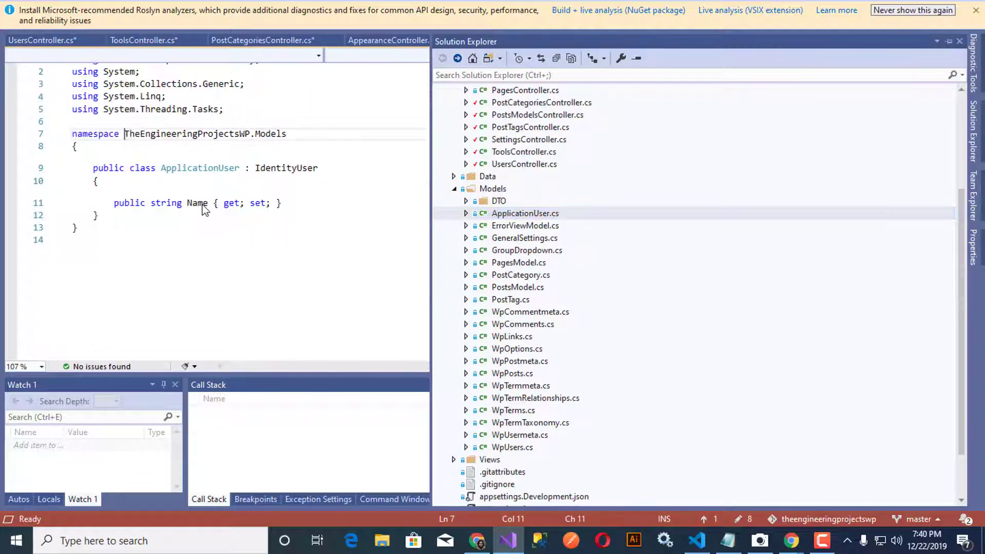
left_click(197, 204)
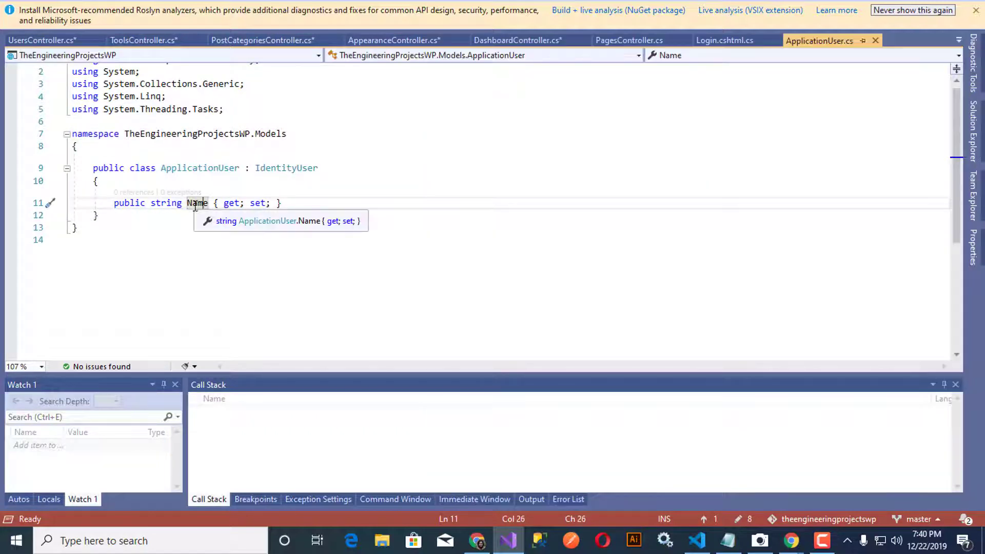
double_click(197, 204)
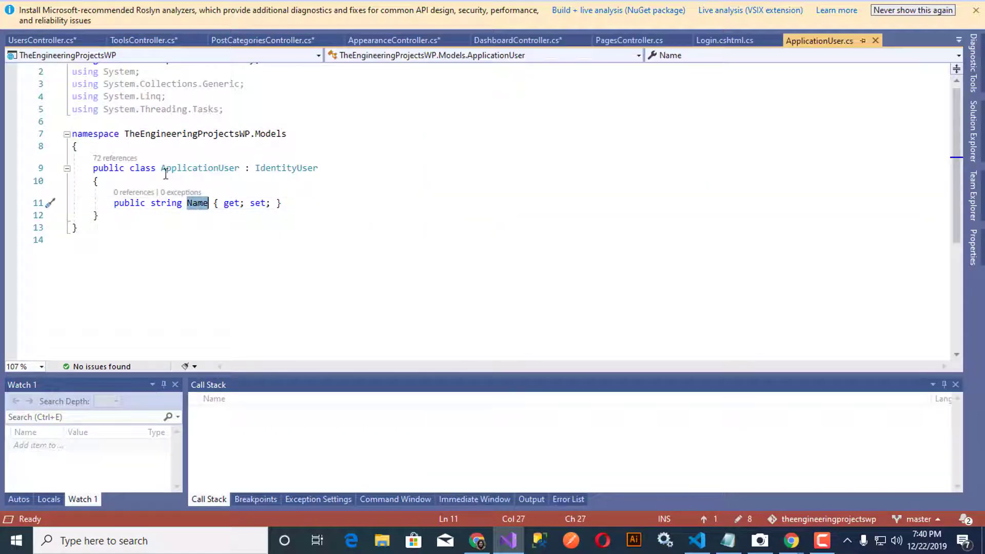
double_click(185, 171)
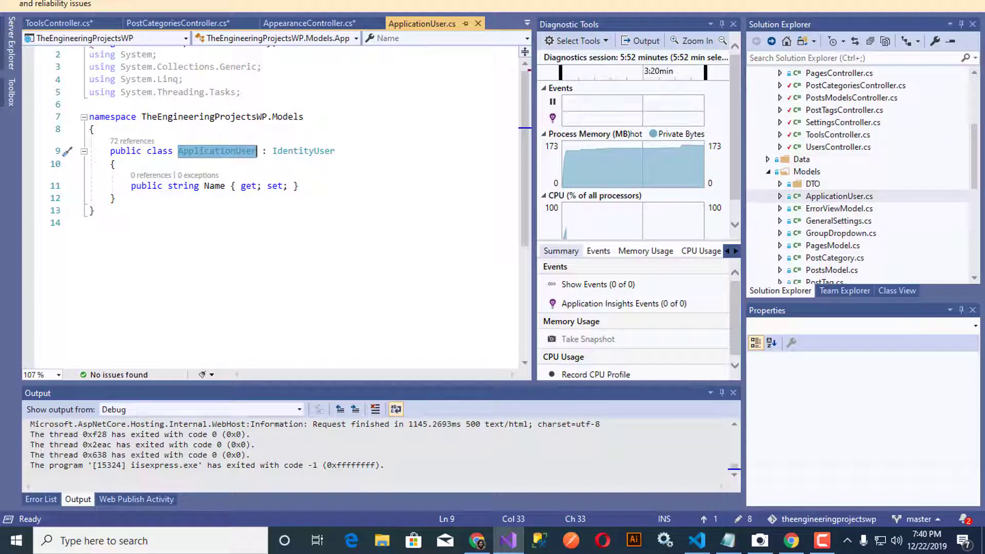
Step: Browse the menu bar toward the Tools menu
left_click(120, 0)
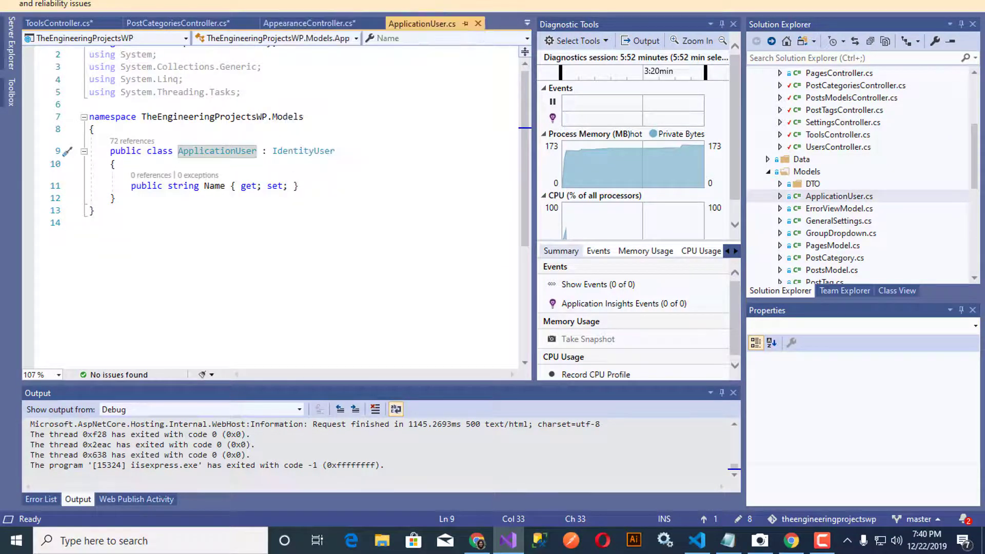
left_click(383, 0)
mouse_move(193, 0)
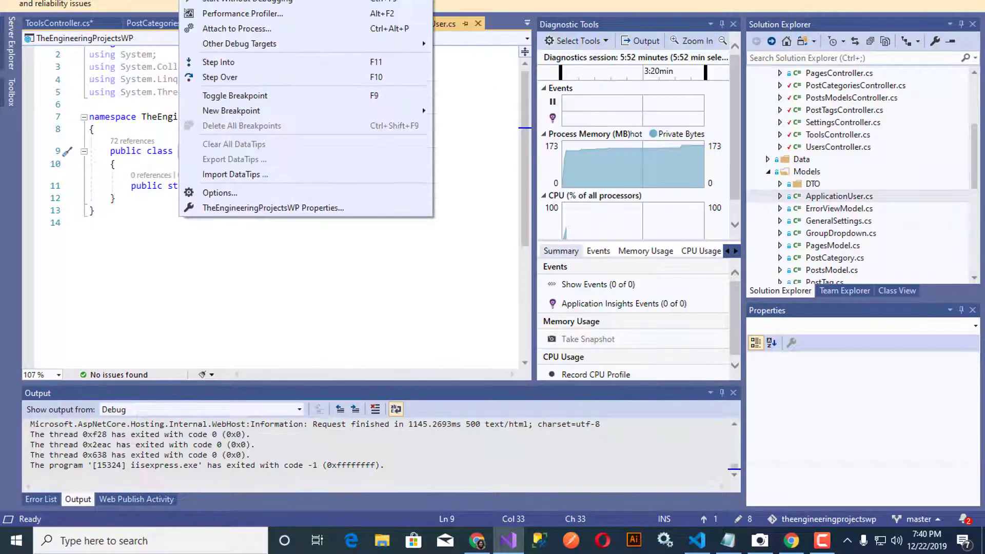
mouse_move(161, 0)
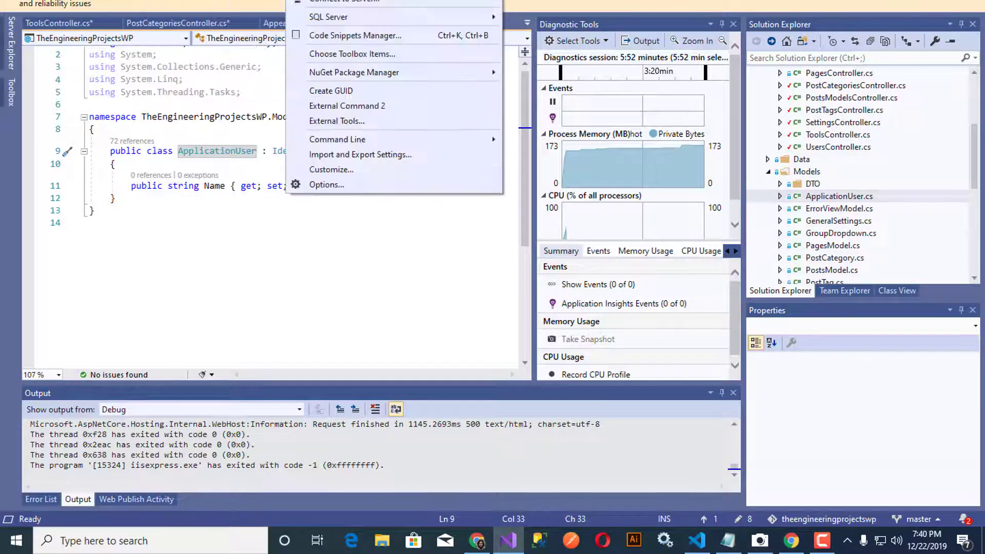
Step: Open the Package Manager Console and run add-migration ApplicationUserName
mouse_move(260, 0)
mouse_move(298, 0)
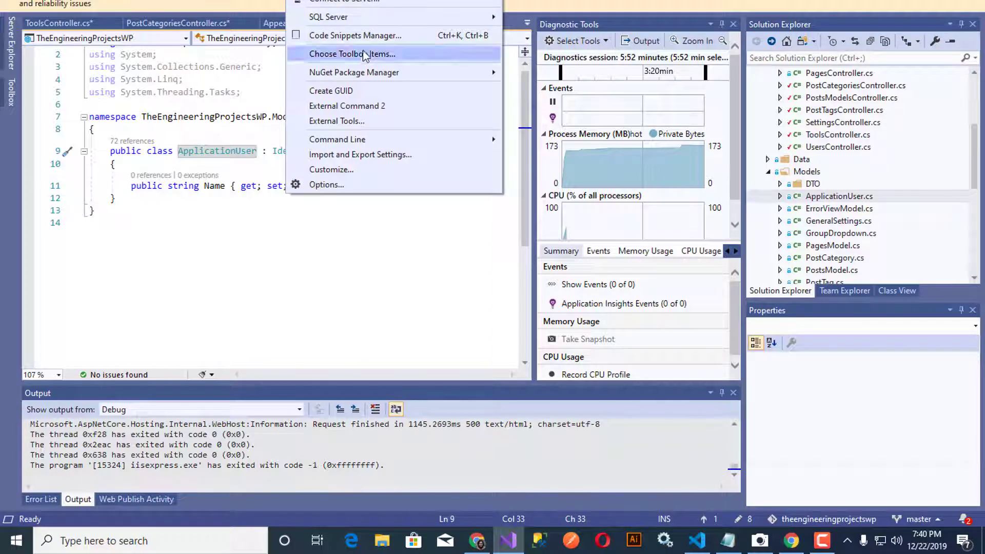
mouse_move(367, 73)
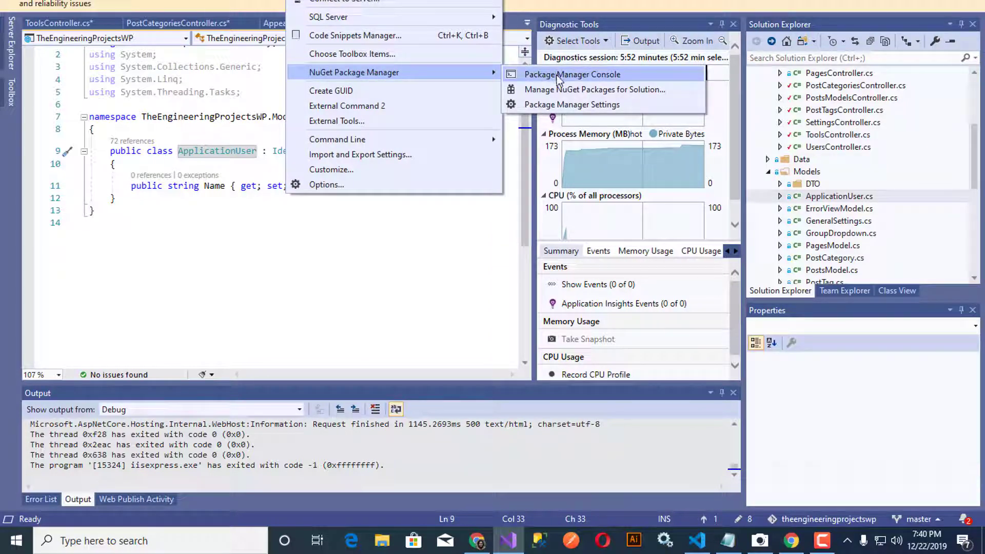
left_click(606, 78)
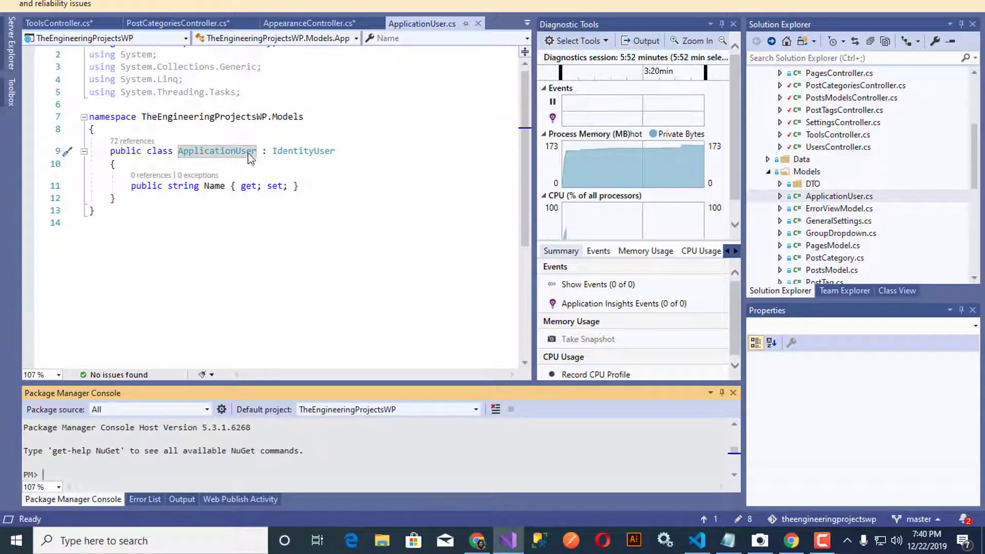
type("add-migrat")
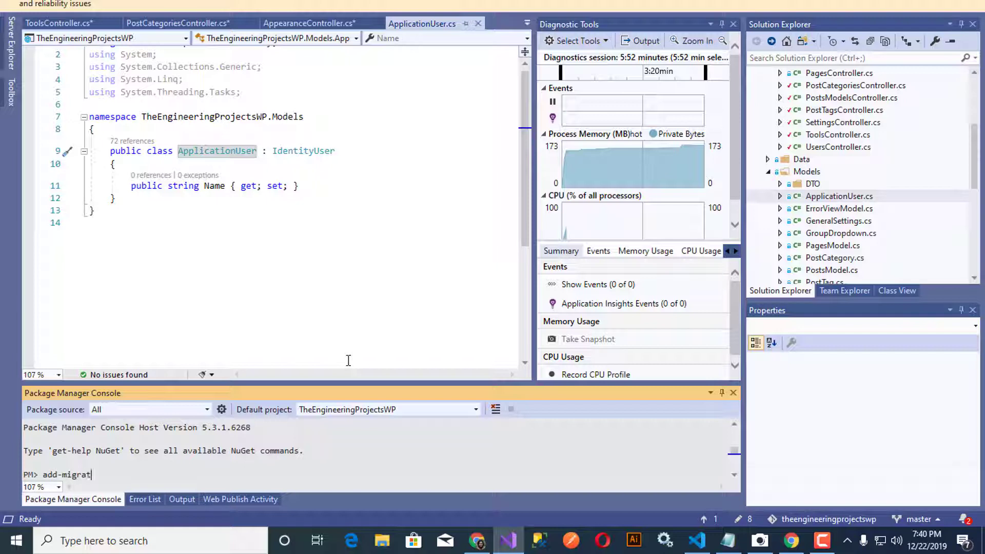
type("ion ApplicationUserName")
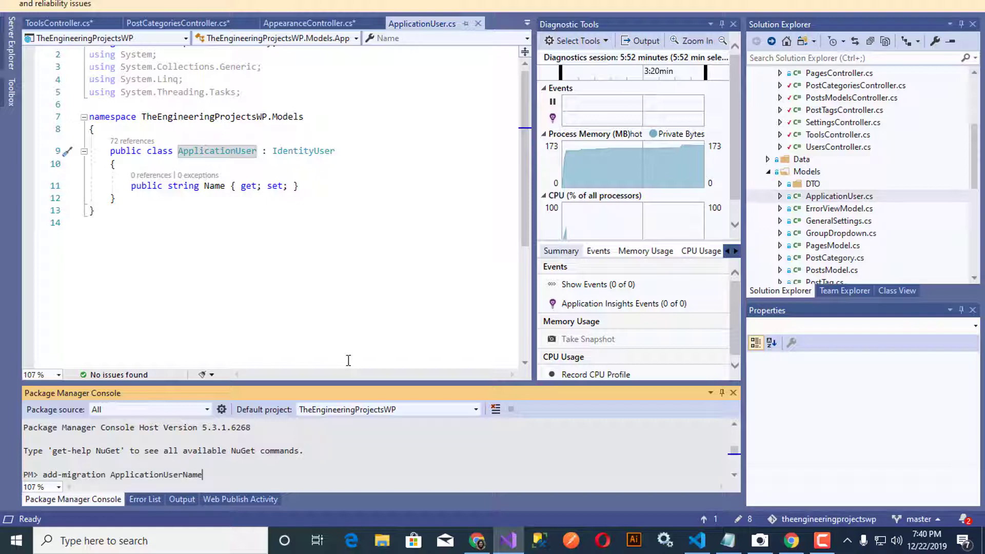
key("Return")
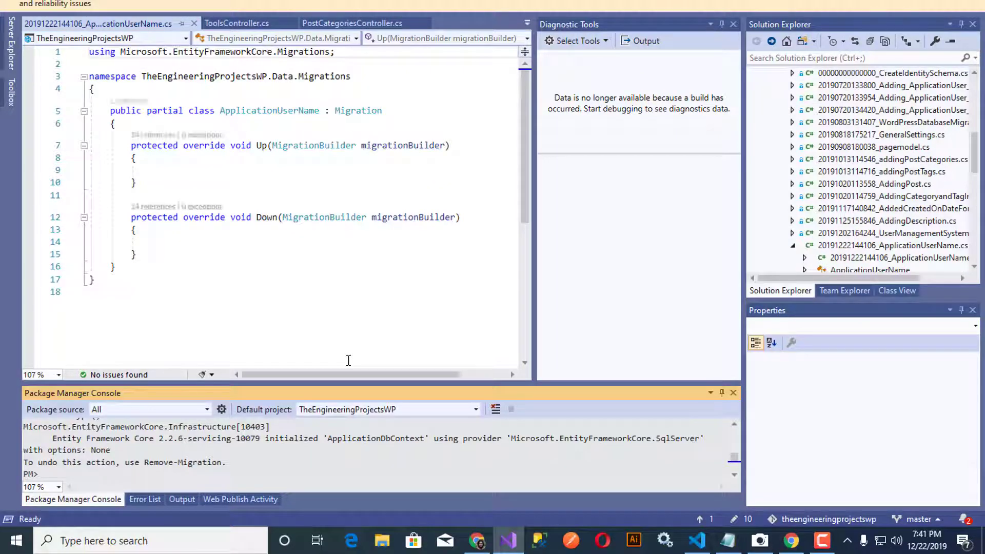
Step: Review the empty ApplicationUserName migration and close its file
double_click(288, 112)
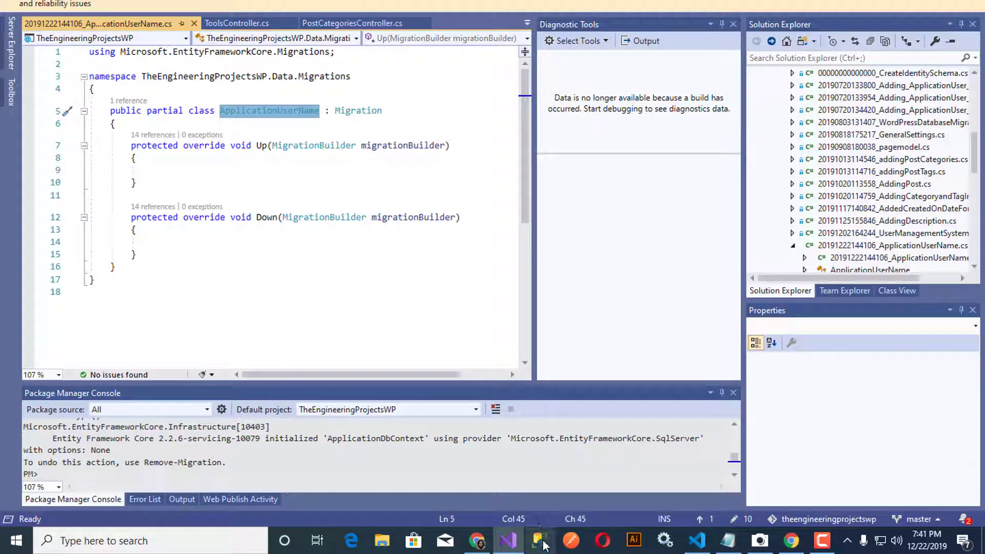
left_click(298, 217)
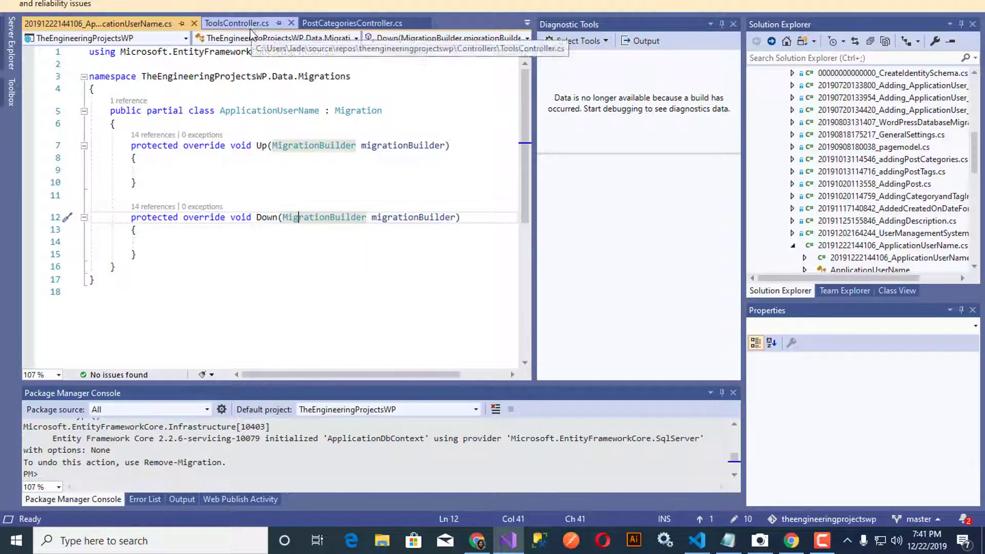
left_click(195, 24)
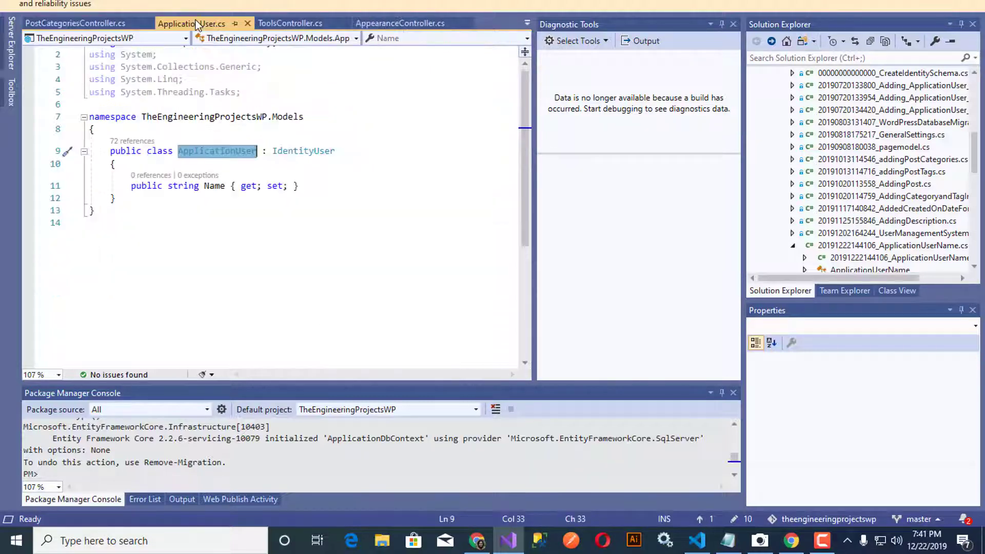
Step: Comment out ApplicationUser's Name property with //, save, and build the solution
left_click(131, 186)
type("/")
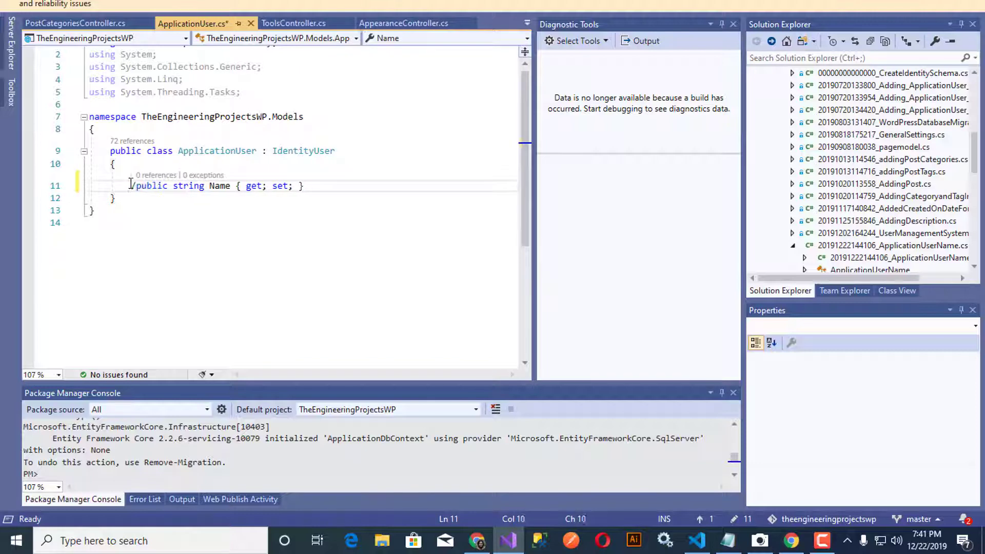
type("/")
left_click(346, 221)
key("ctrl+s")
scroll(347, 222, "up", 1)
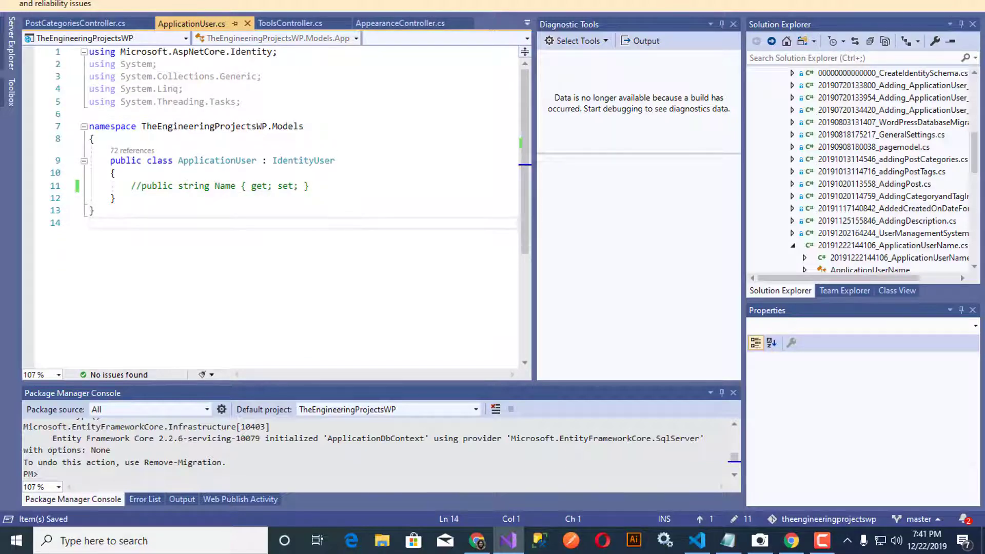
key("ctrl+shift+b")
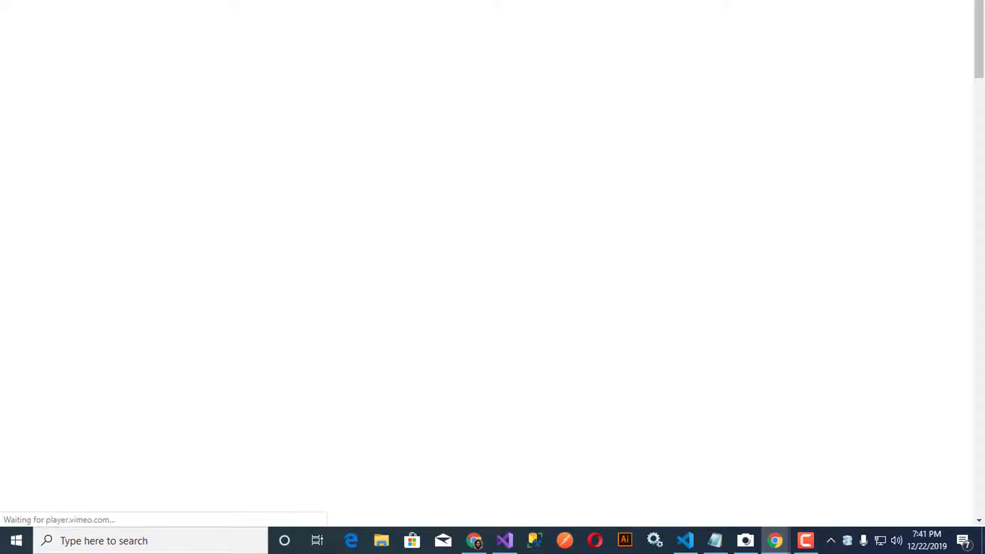
Step: Inspect the PasswordSignInAsync call in Login.cshtml.cs that passes Input.Email
key("alt+Tab")
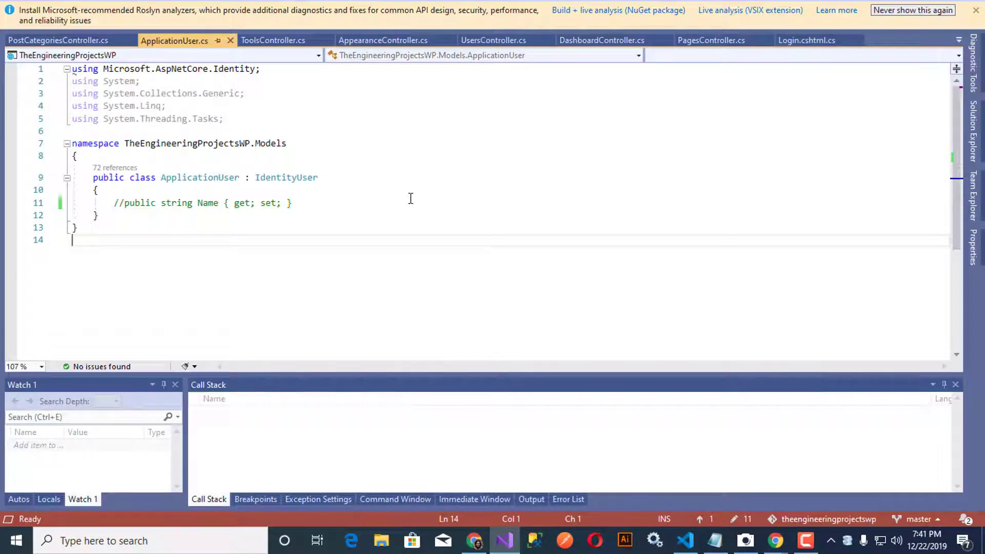
left_click(819, 41)
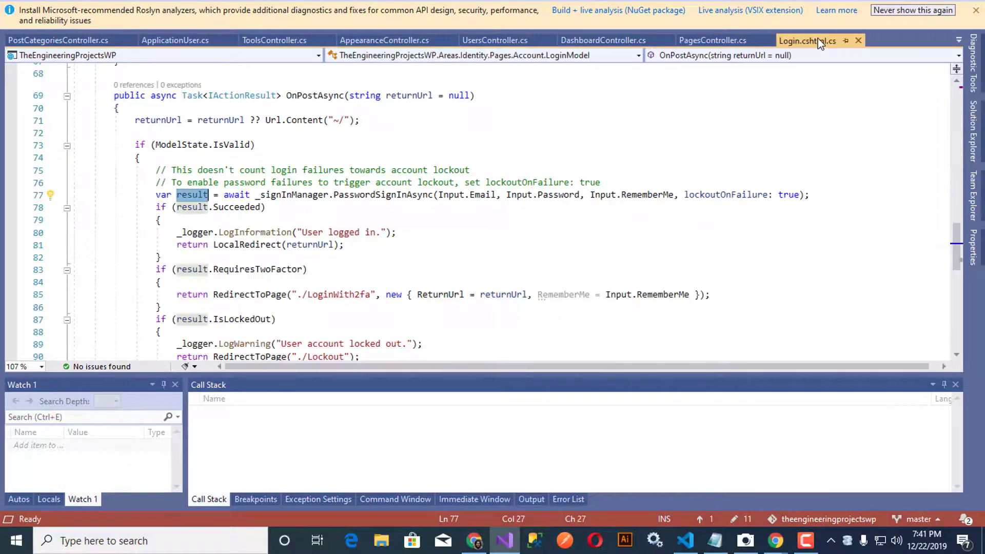
left_click(654, 258)
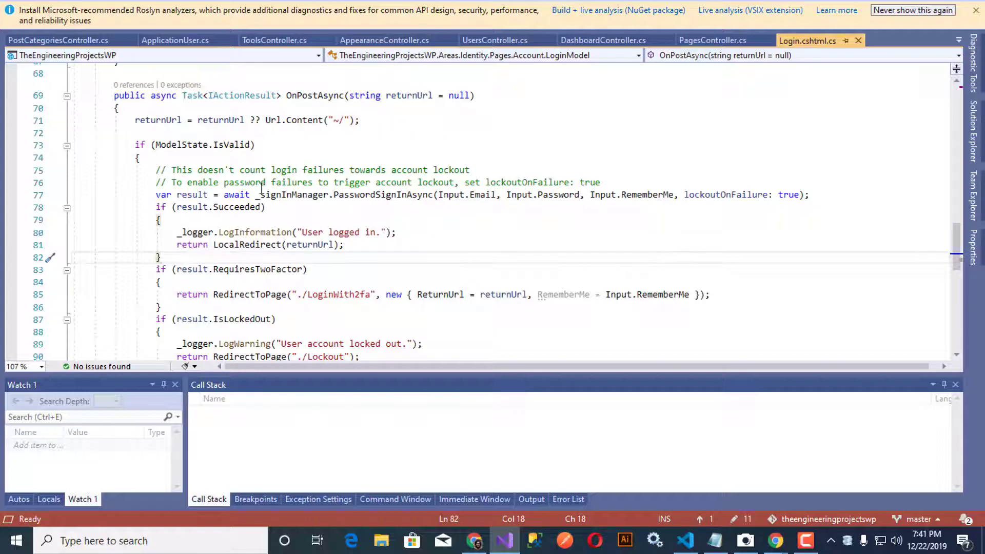
left_click_drag(157, 183, 610, 185)
left_click(626, 236)
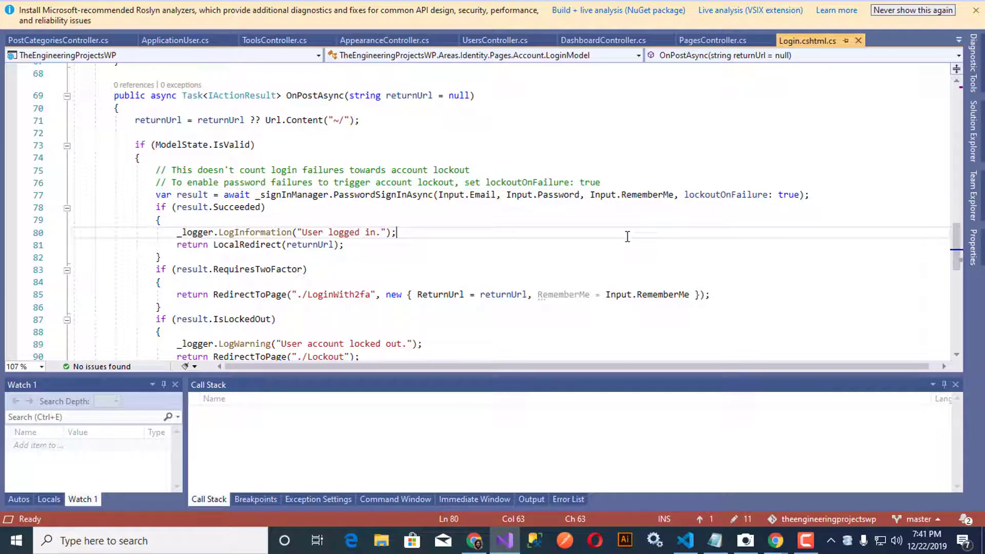
double_click(479, 196)
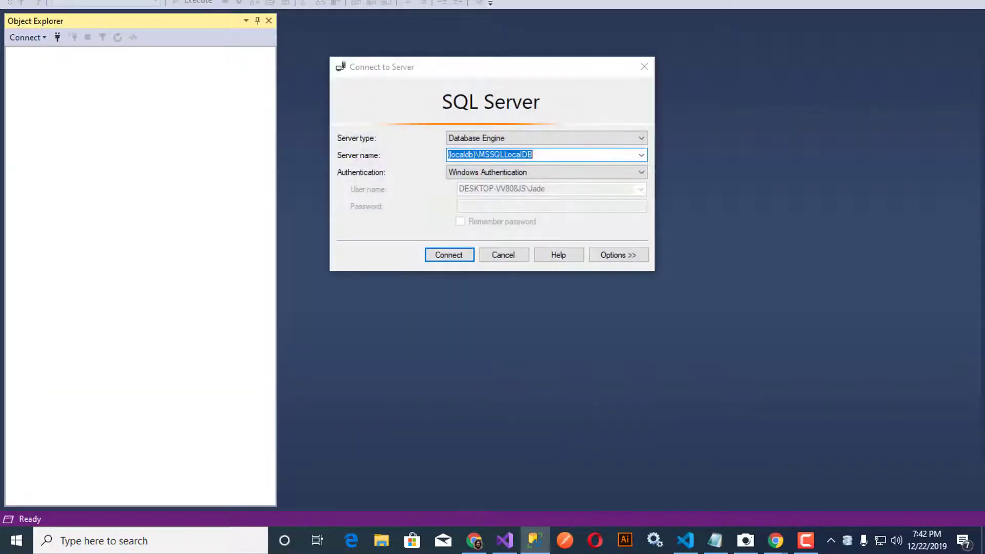
Step: Connect to (localdb)\MSSQLLocalDB and check the AspNetUsers query, which returns 0 rows
key("Return")
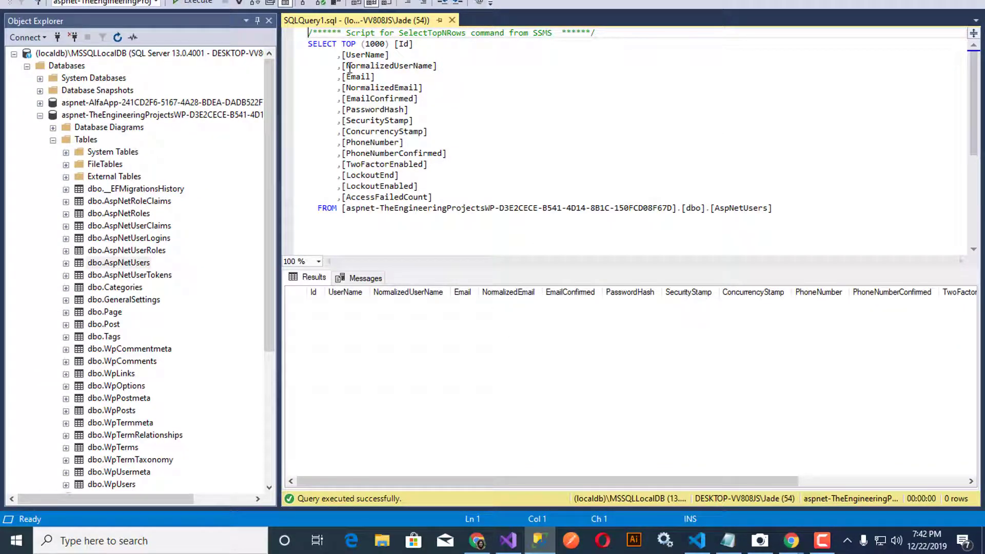
left_click_drag(341, 55, 481, 198)
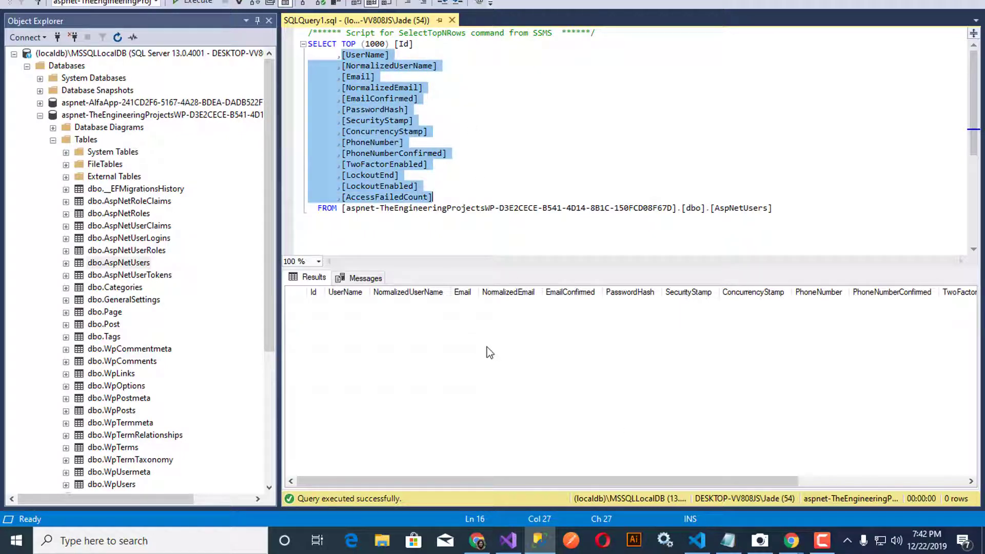
key("alt+Tab")
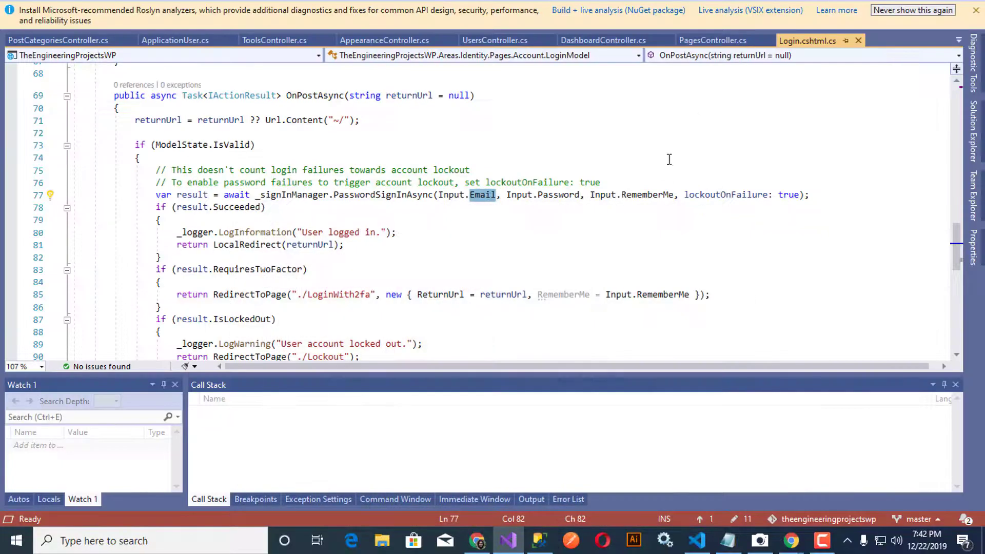
Step: Bring Chrome forward and load the site's /page address on localhost
mouse_move(482, 539)
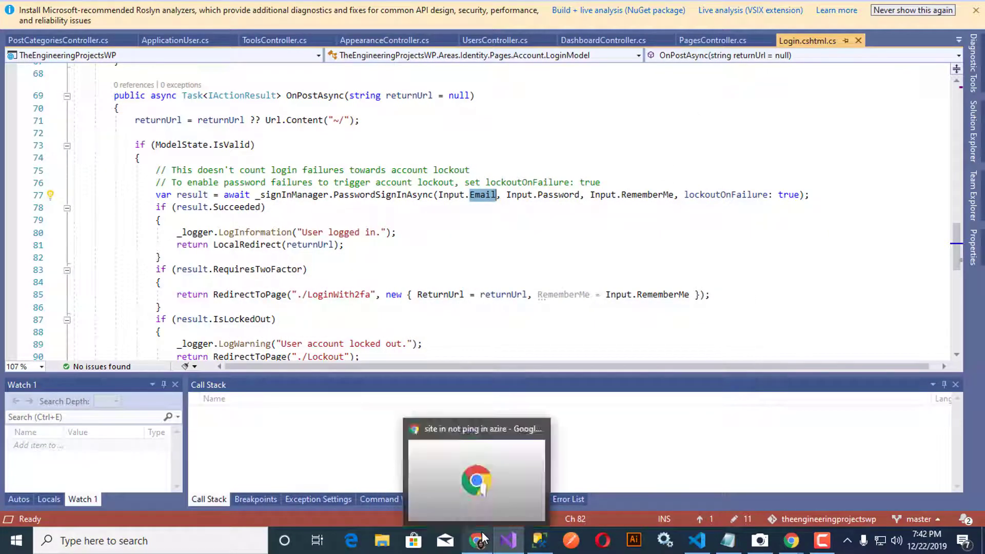
mouse_move(791, 540)
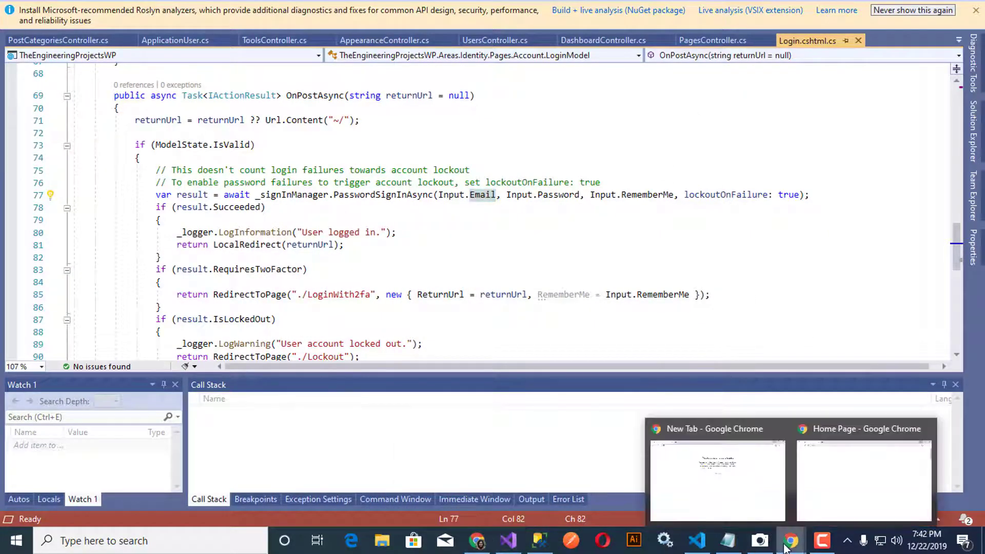
left_click(836, 489)
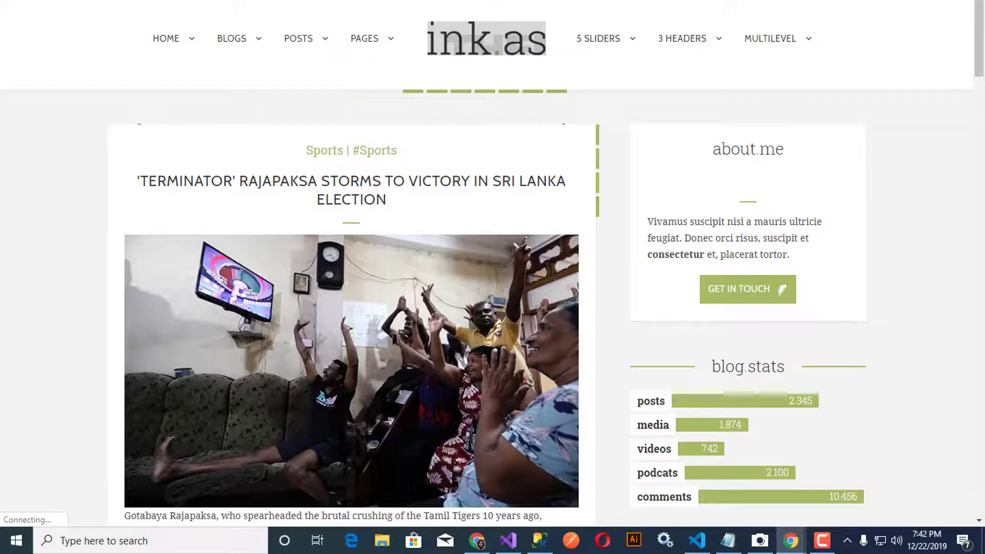
type("/page")
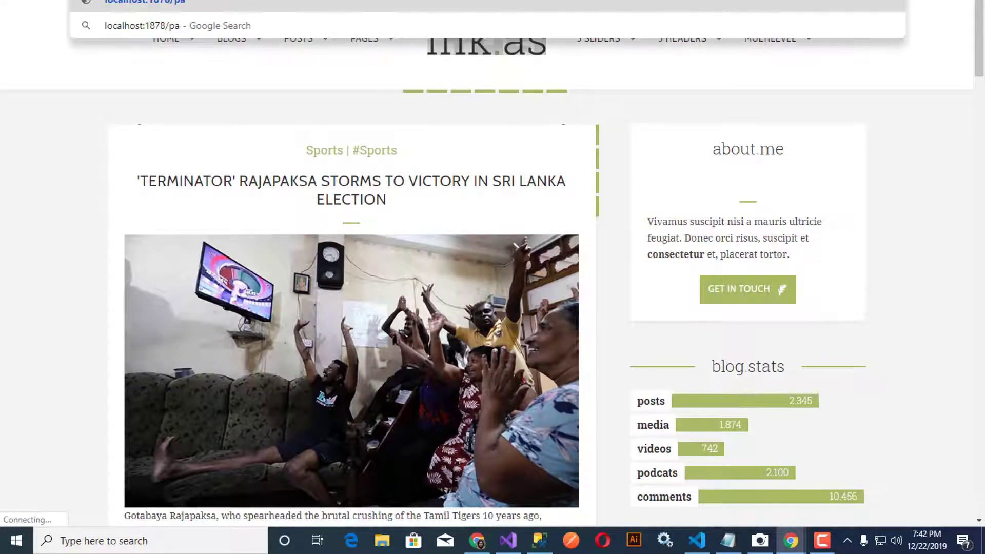
key("Return")
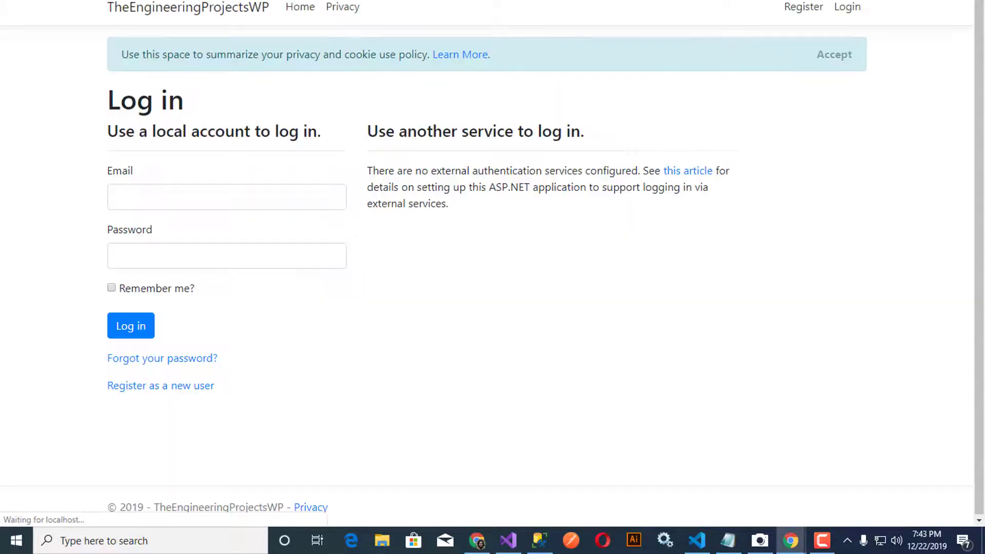
Step: Register a new user with a test e-mail, reusing that value as password and confirmation
left_click(160, 389)
left_click(190, 202)
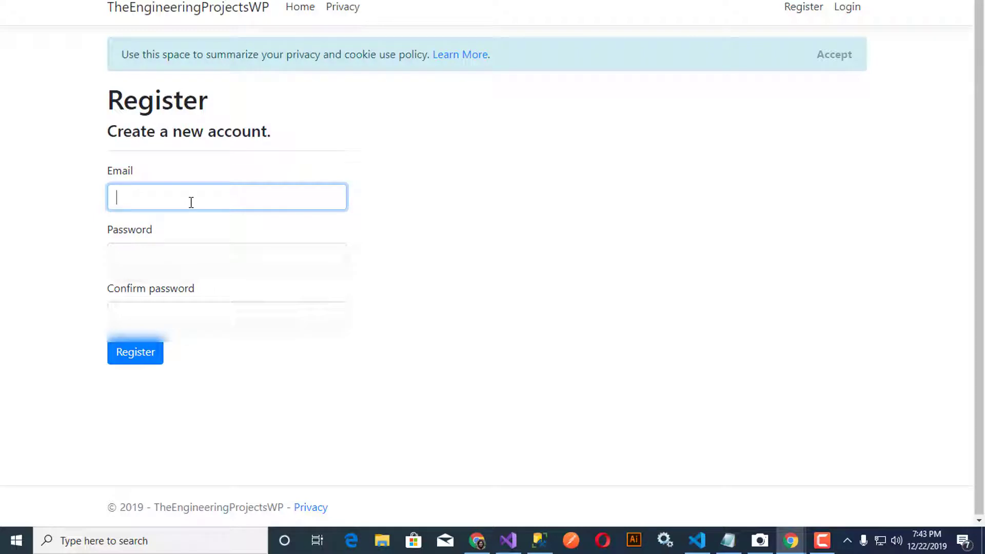
type("TEP@xyz.com")
left_click_drag(194, 204, 117, 199)
key("ctrl+c")
left_click(166, 255)
key("ctrl+v")
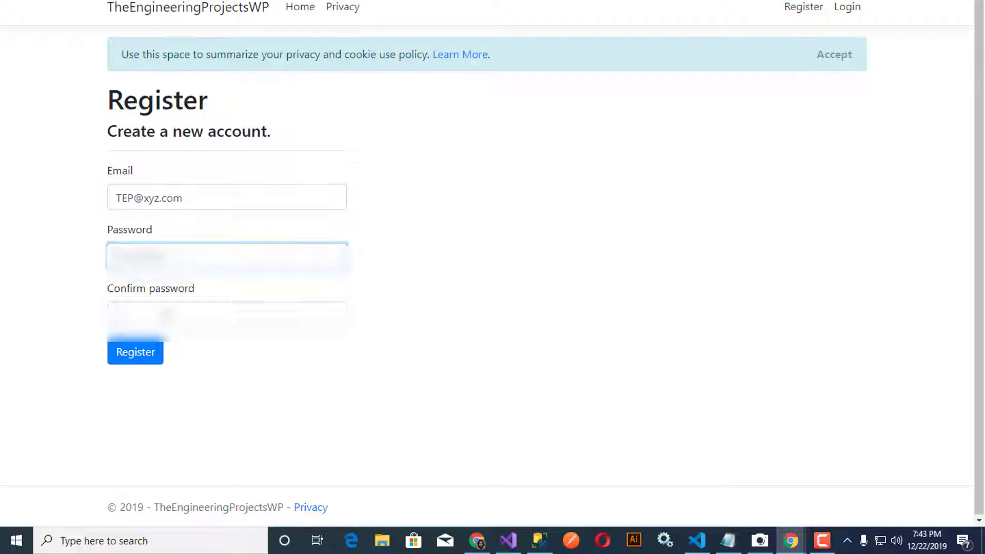
left_click(165, 314)
key("ctrl+v")
left_click(146, 357)
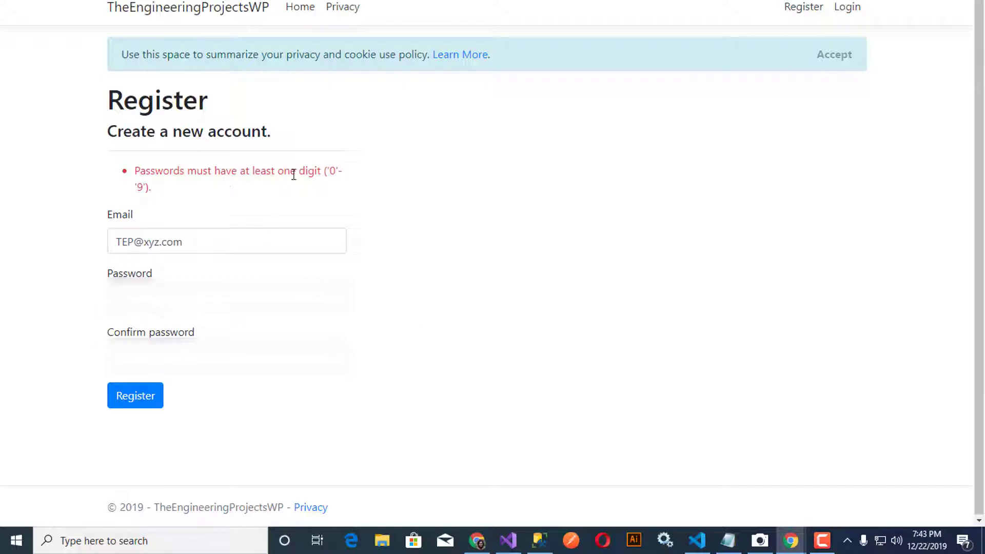
Step: Edit the registration e-mail address and submit the form again
left_click(173, 302)
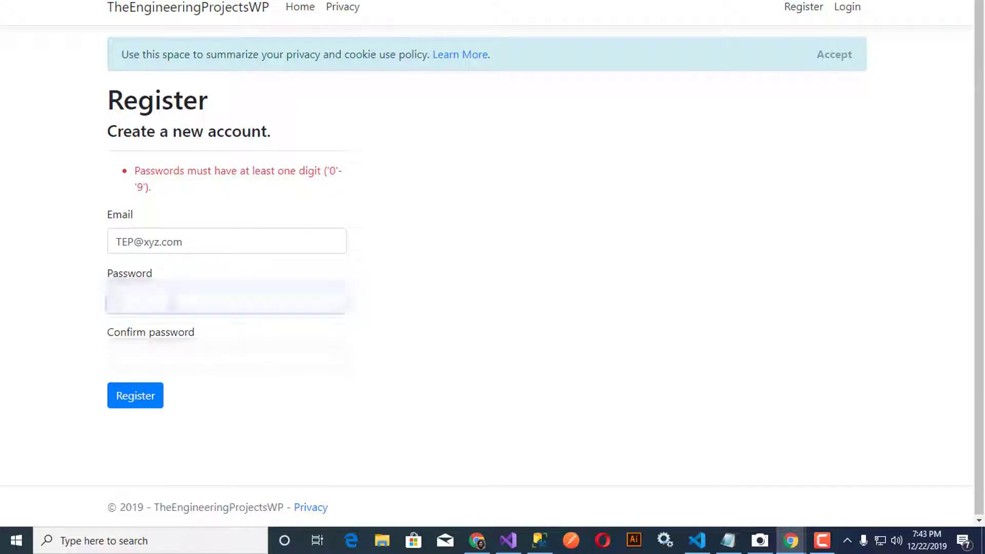
left_click(139, 249)
type("1")
key("ctrl+a")
key("Tab")
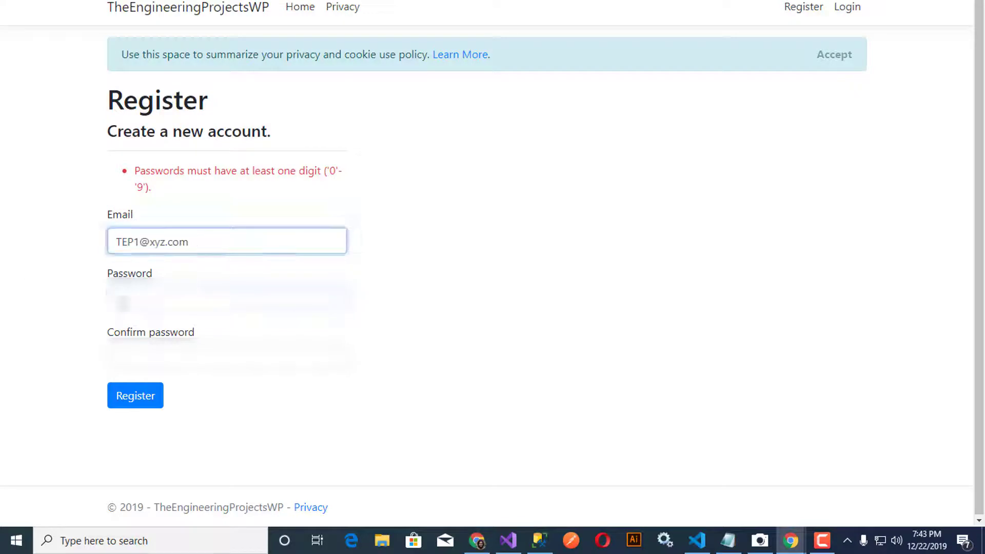
left_click(140, 403)
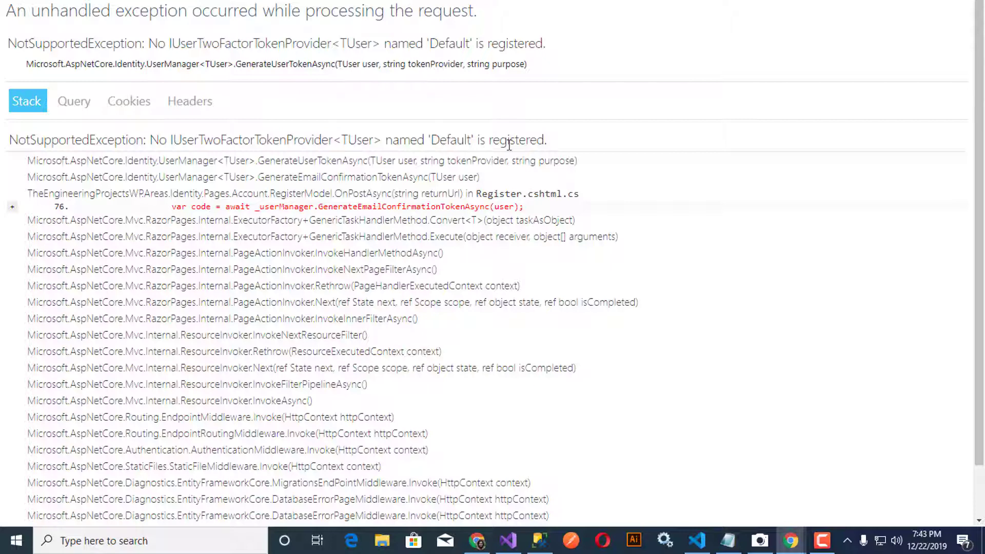
Step: Review the NotSupportedException token-provider stack trace, then go back a page
left_click_drag(181, 206, 549, 205)
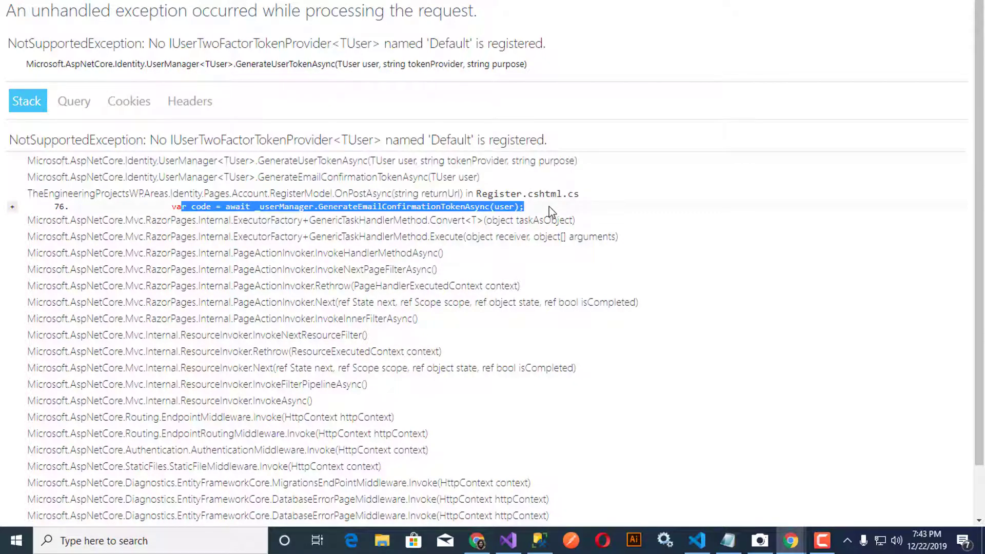
left_click(318, 216)
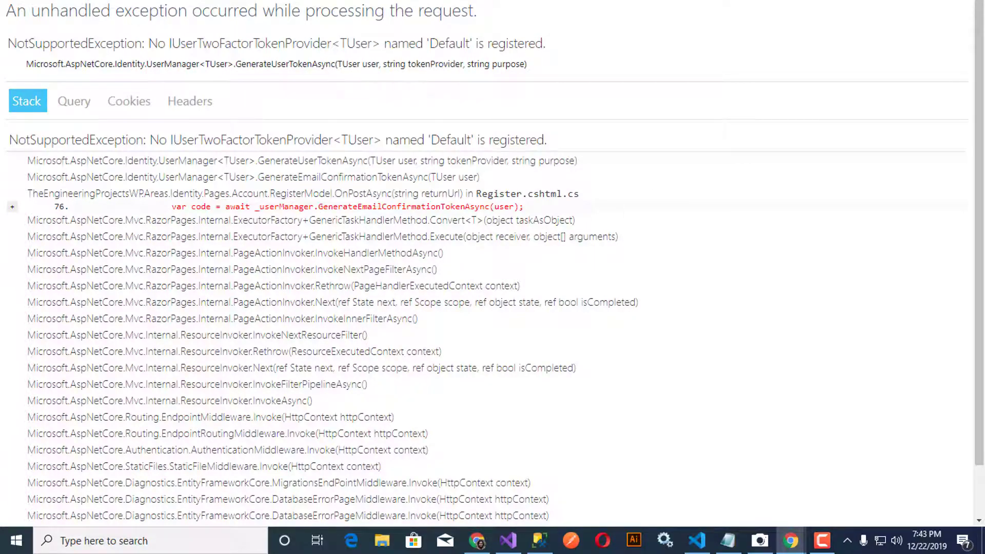
key("alt+Left")
Step: Rerun the SELECT TOP 1000 query on AspNetUsers to show the new user row
left_click(540, 540)
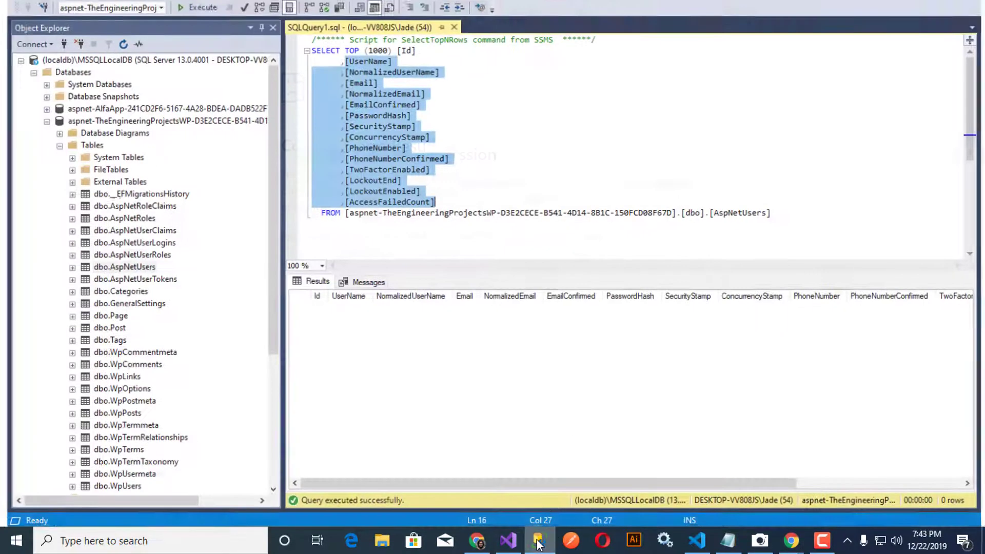
left_click(609, 78)
left_click(193, 2)
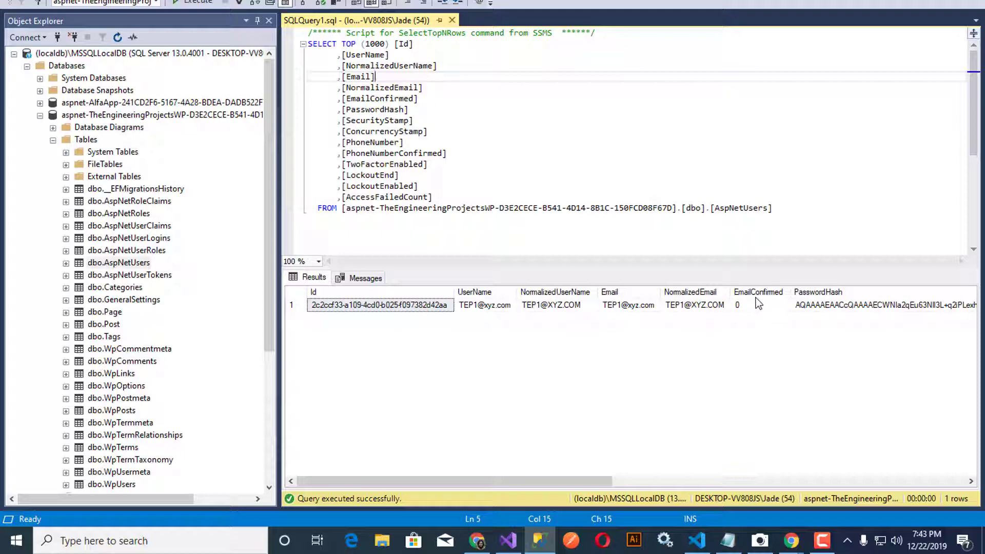
Step: Log in to the site with the newly registered account's e-mail and password
key("alt+Tab")
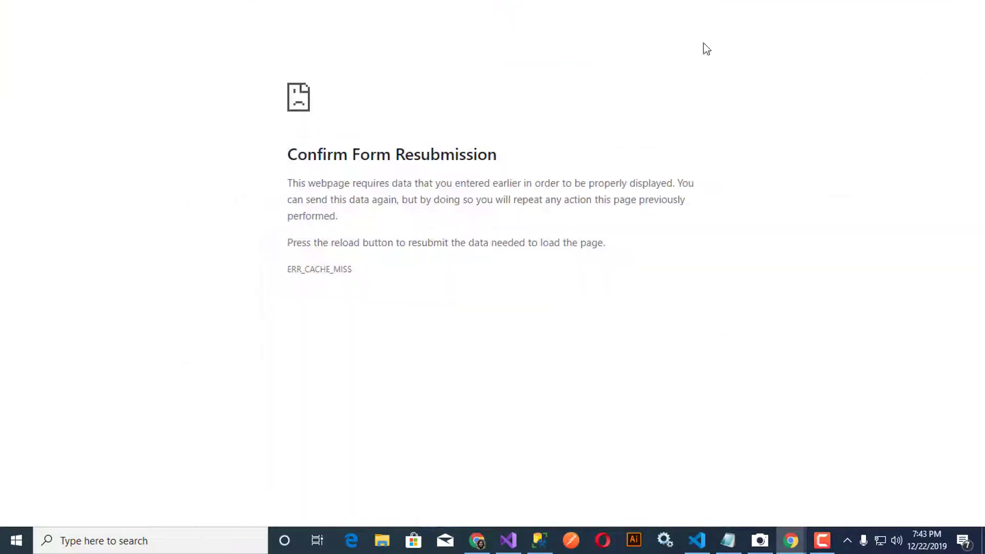
key("alt+Left")
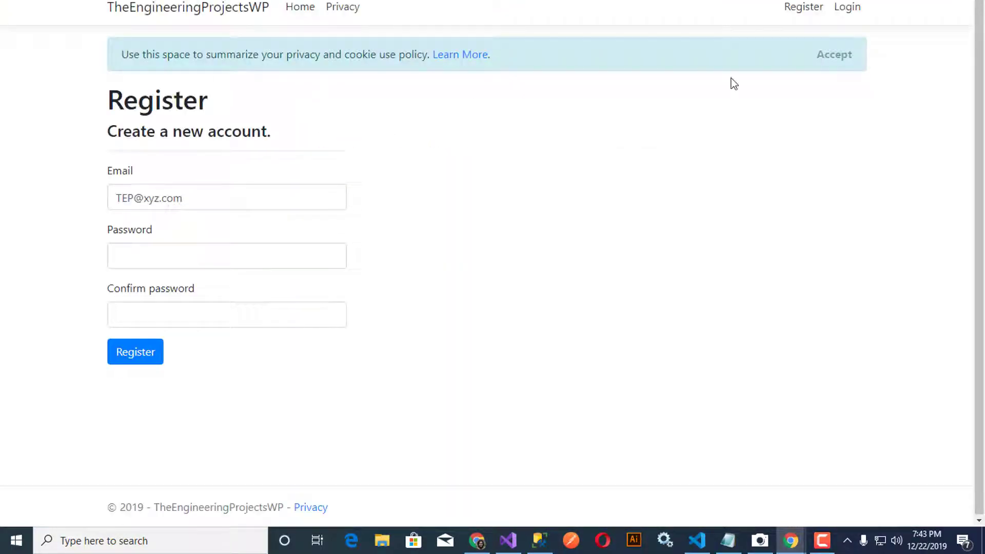
left_click(852, 10)
left_click(176, 202)
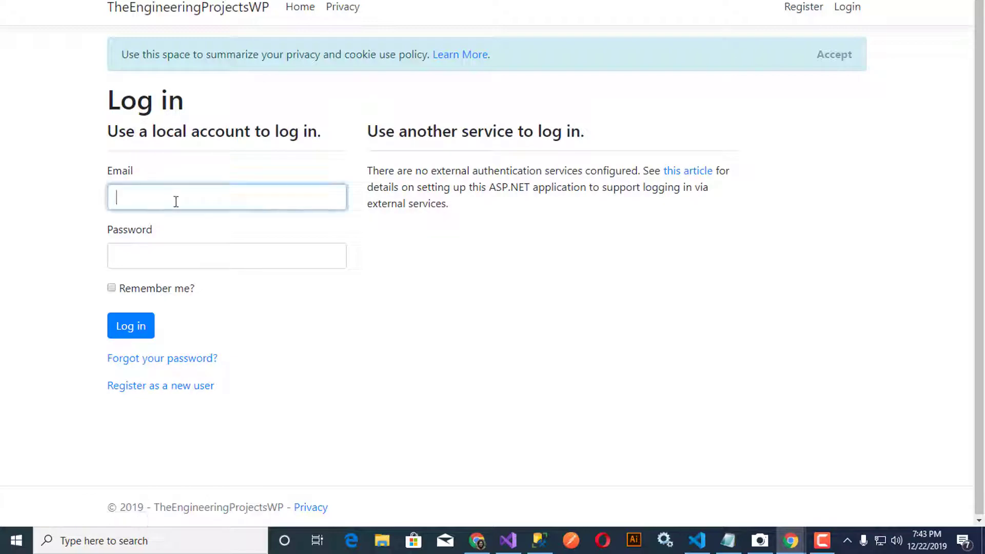
key("ctrl+v")
left_click(204, 264)
key("ctrl+v")
left_click(145, 324)
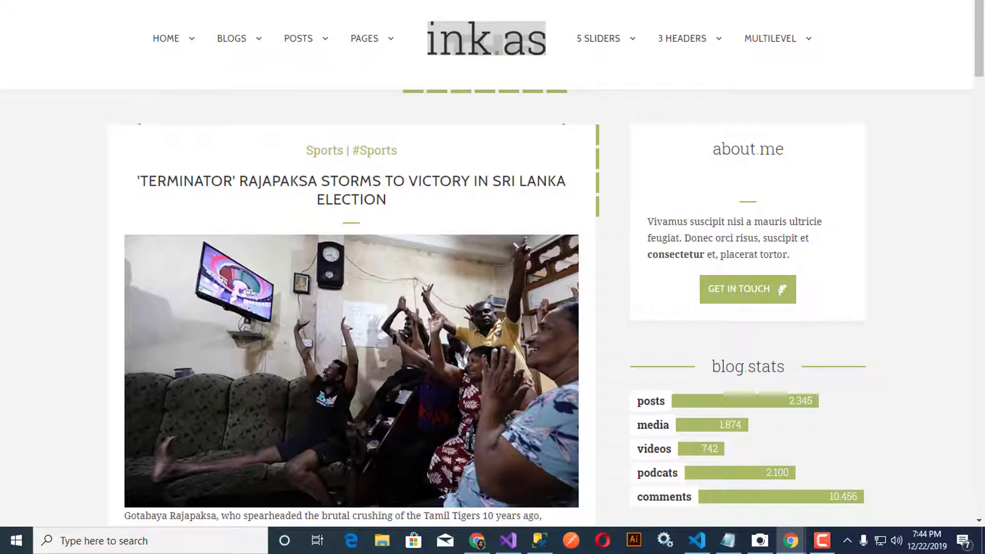
Step: Open the /page admin dashboard, then switch to SQL Server Management Studio
type("/page")
key("Return")
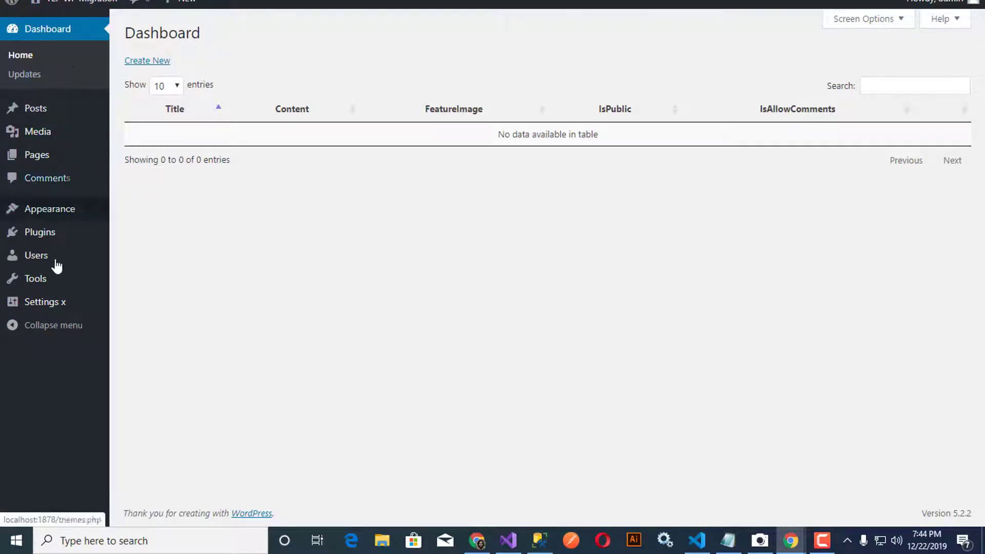
left_click(538, 537)
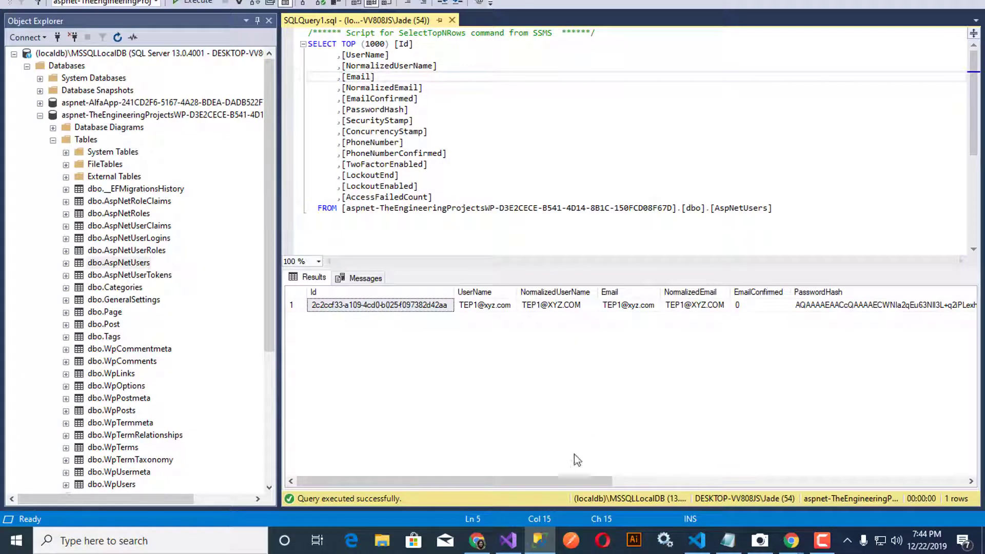
Step: Scroll the user row's columns out to AccessFailedCount and back, then return to Chrome
left_click_drag(567, 478, 923, 482)
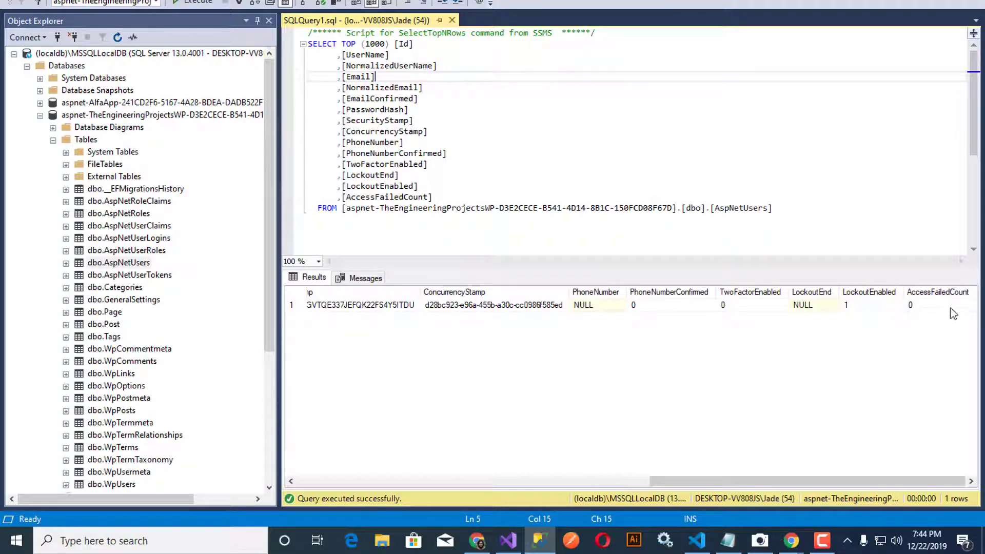
scroll(699, 450, "left", 10)
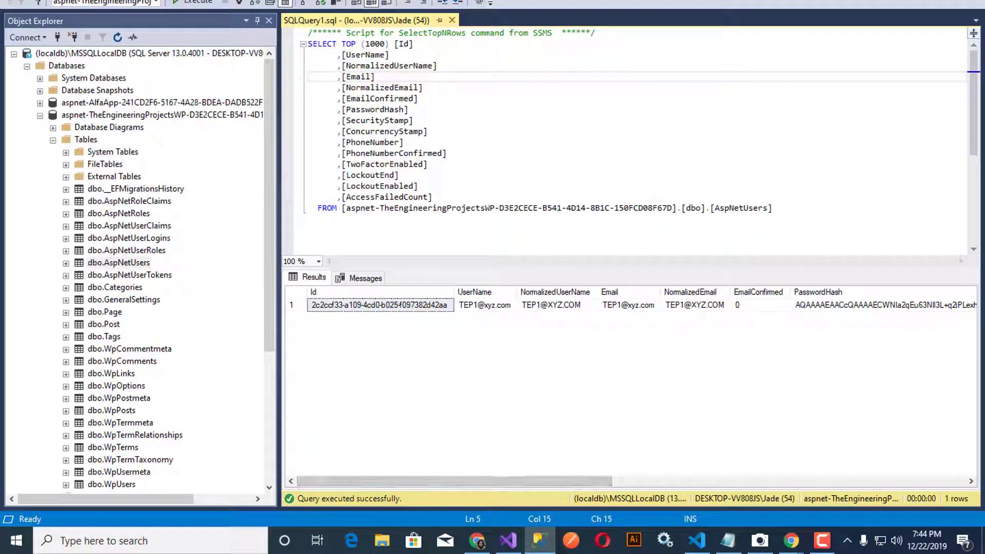
left_click(906, 0)
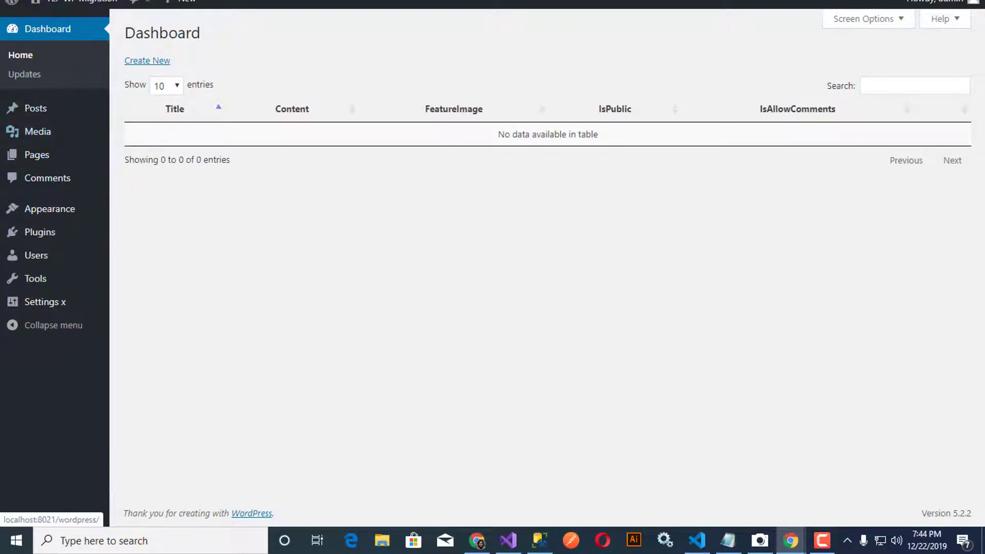
Step: Remove the localhost and youtube.com cookies from the site's cookie list
left_click(91, 0)
left_click(126, 95)
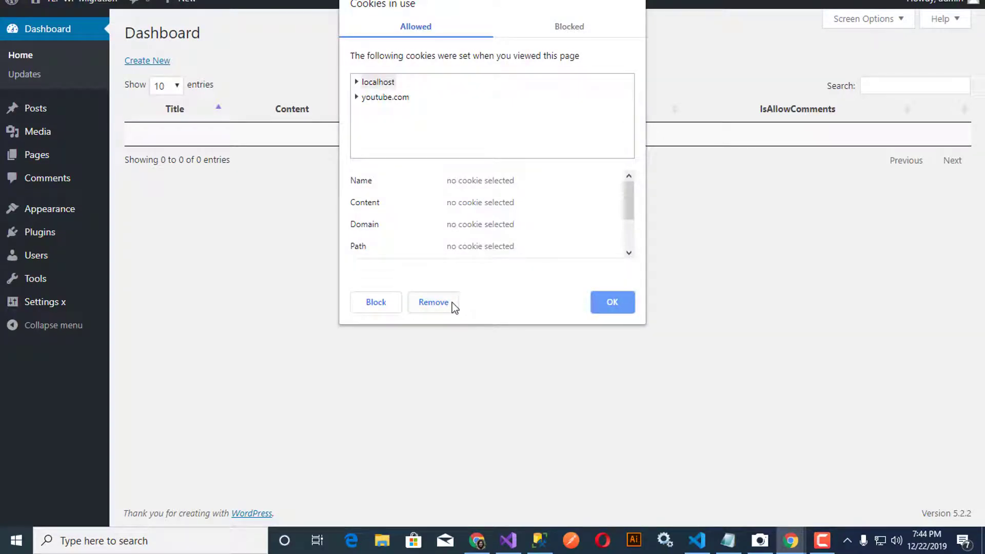
left_click(438, 302)
left_click(438, 302)
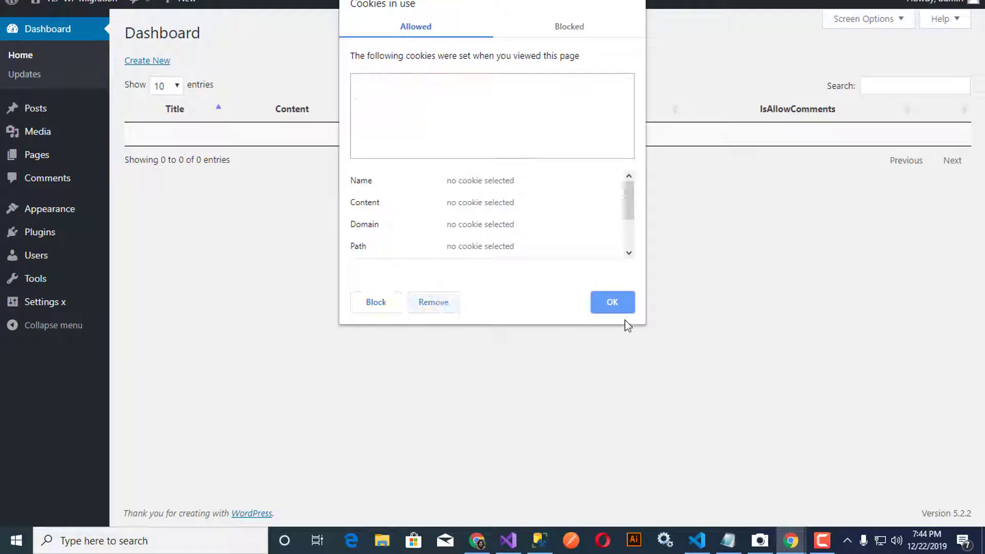
left_click(621, 308)
Step: Reload to land on the Log in page, then reload the blog home page
key("F5")
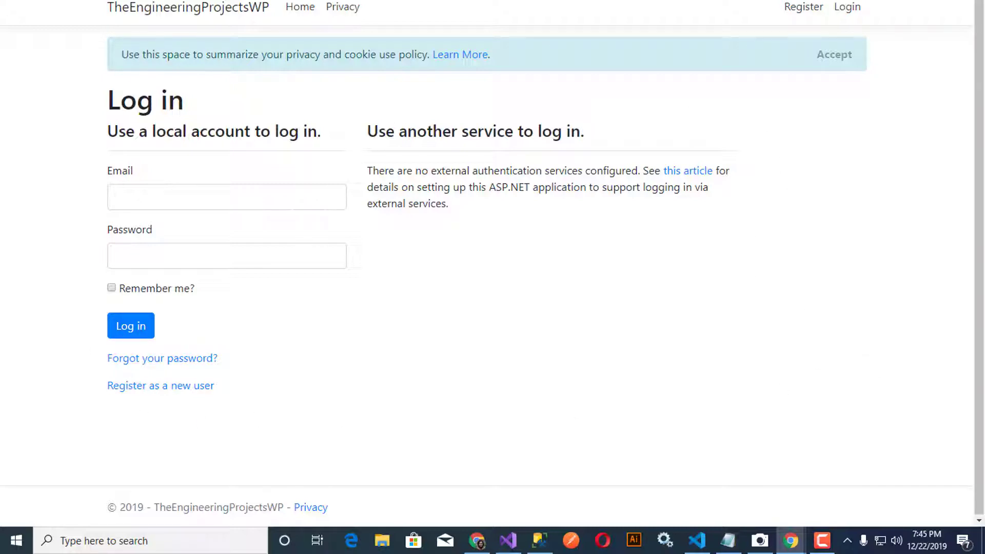
key("BackSpace")
key("Return")
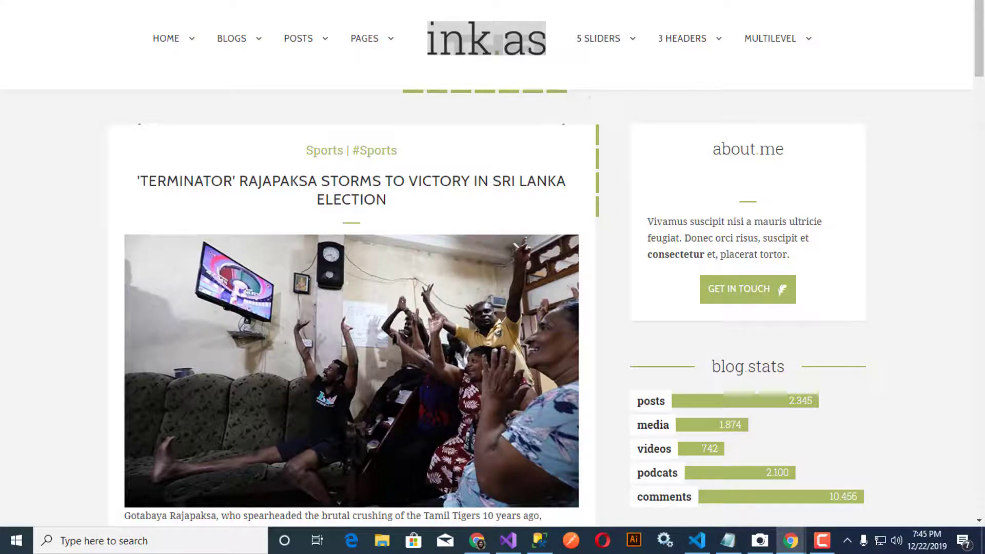
Step: Browse the blog's post listing, then return to Login.cshtml.cs in Visual Studio
scroll(838, 136, "down", 5)
scroll(935, 247, "down", 4)
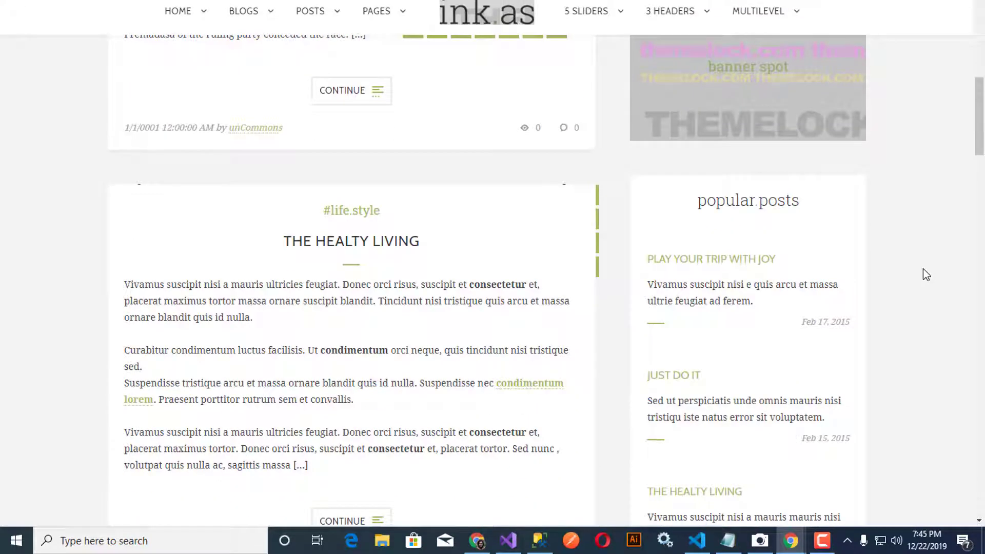
scroll(922, 269, "down", 13)
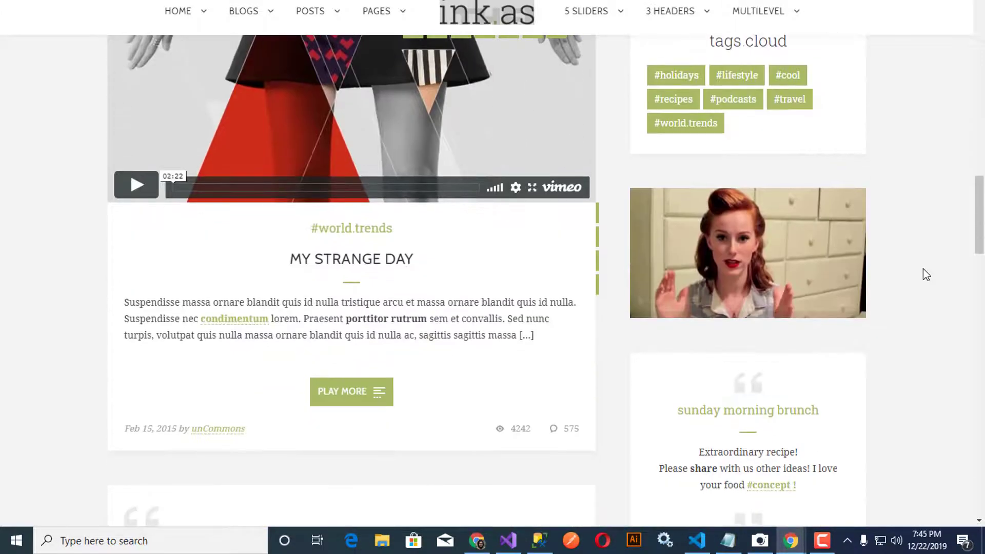
scroll(922, 268, "down", 15)
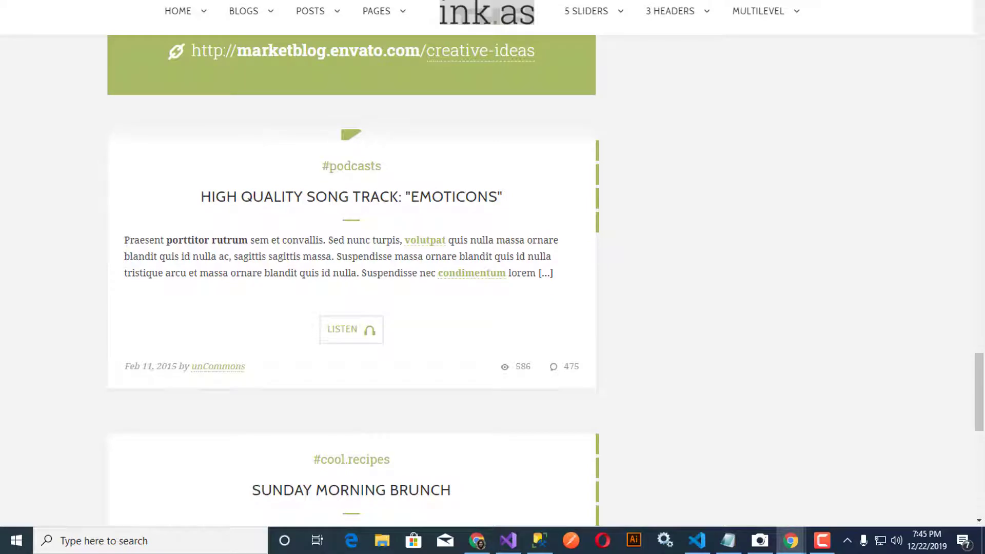
left_click(508, 539)
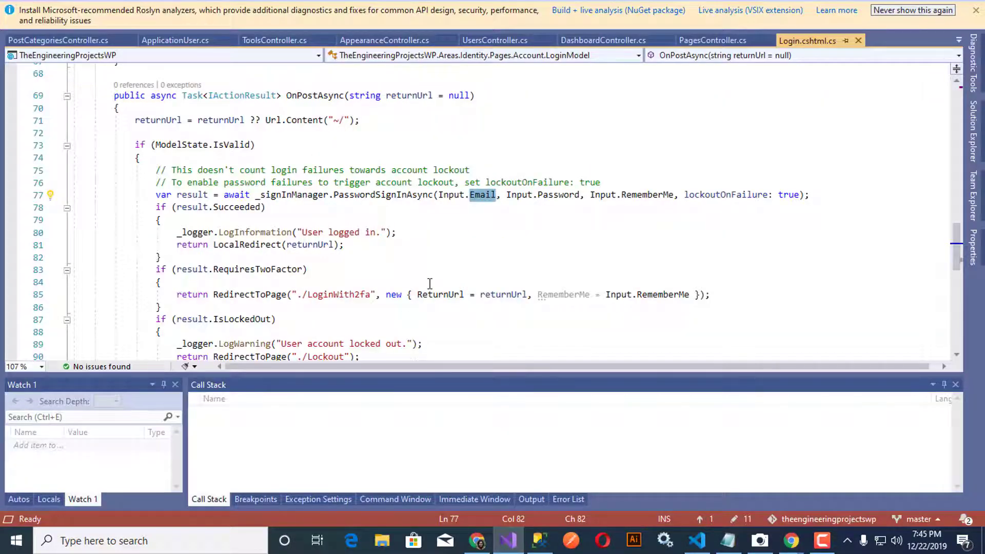
Step: Inspect the registered user's row in the AspNetUsers query results
scroll(429, 281, "down", 5)
scroll(341, 282, "up", 7)
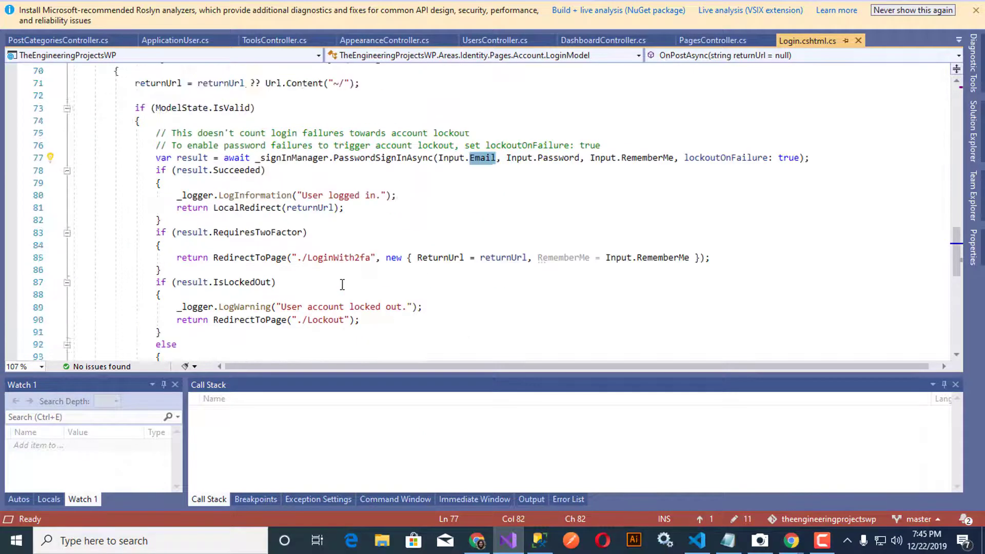
left_click(539, 539)
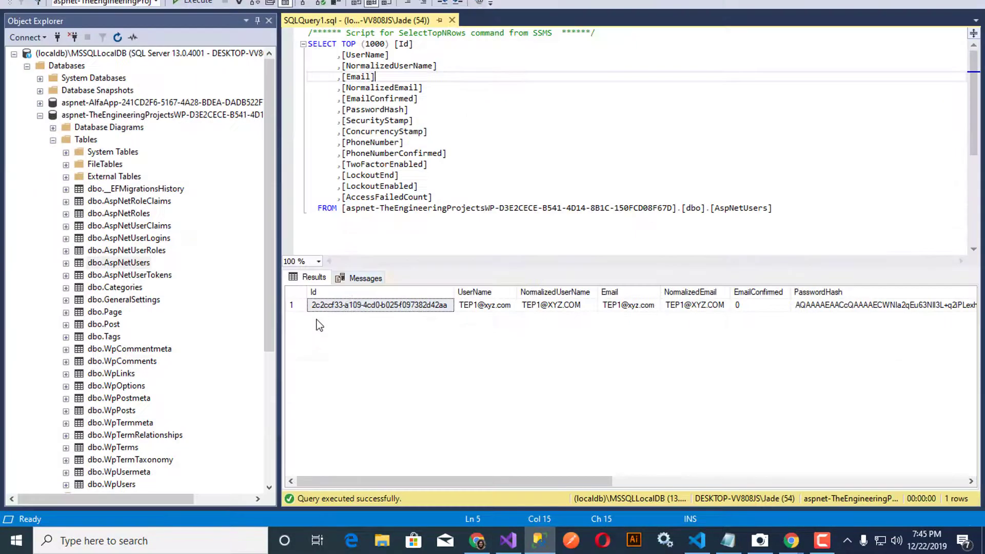
left_click(293, 307)
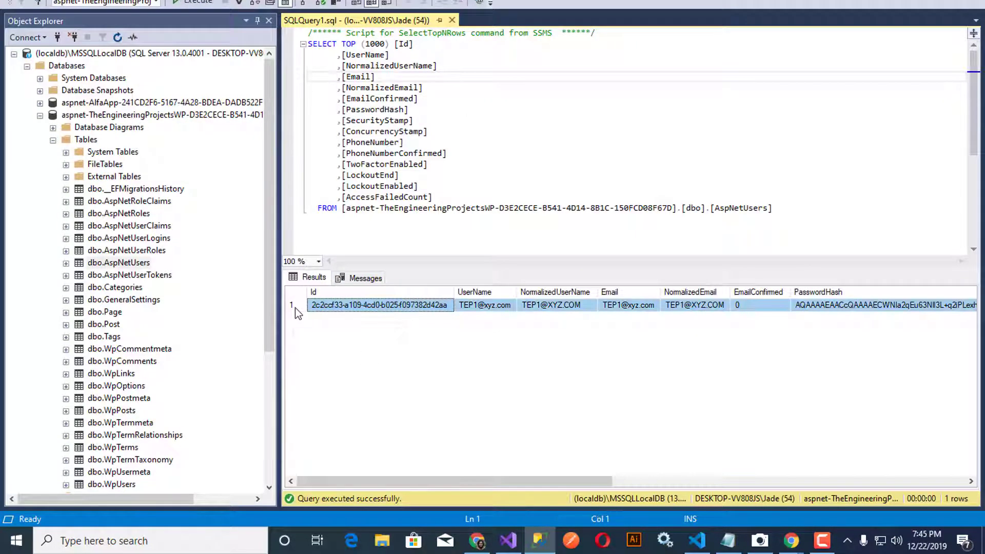
left_click(411, 228)
left_click(386, 307)
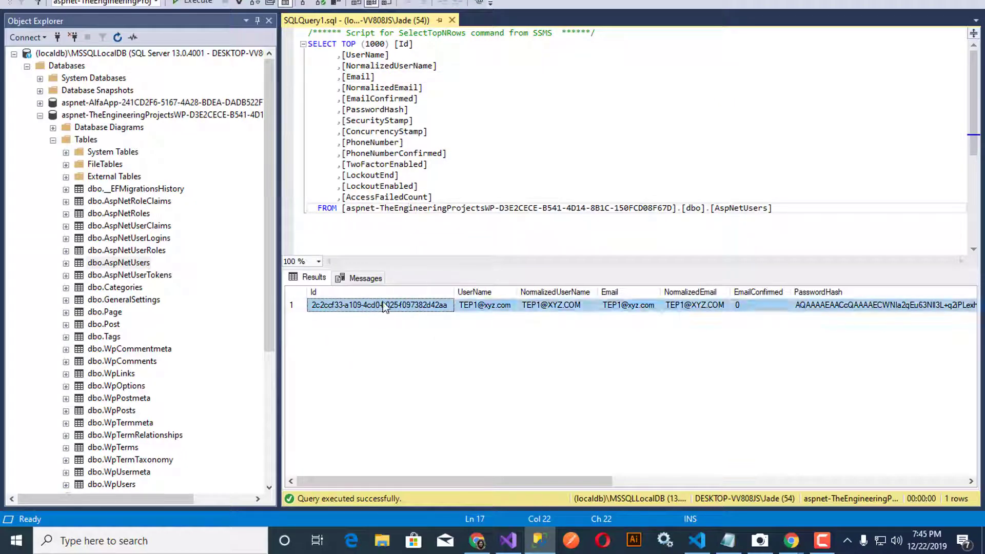
left_click(294, 306)
right_click(295, 306)
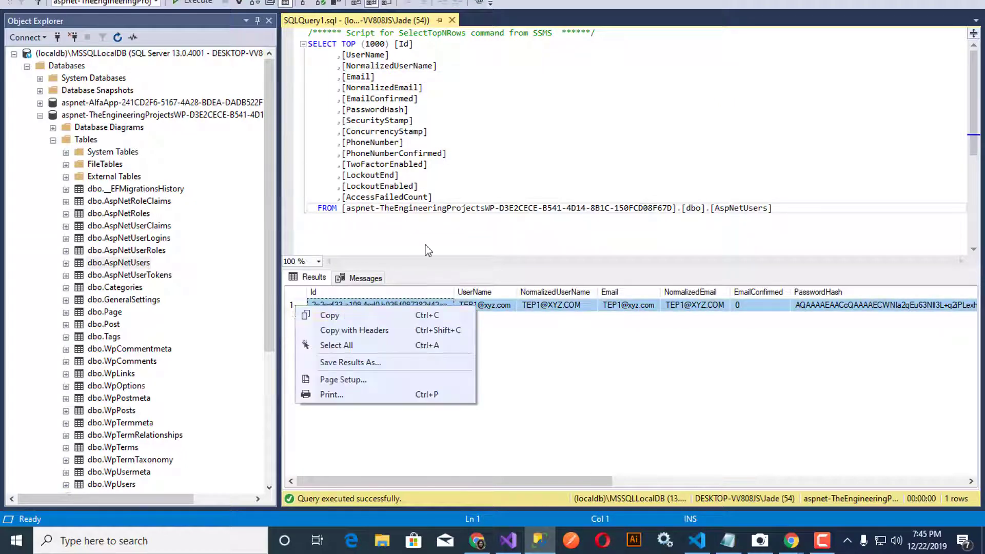
left_click(451, 209)
Step: Run DELETE FROM AspNetUsers removing 1 row, close the query unsaved, and return to Visual Studio
left_click_drag(342, 211, 252, 44)
type("delete fri")
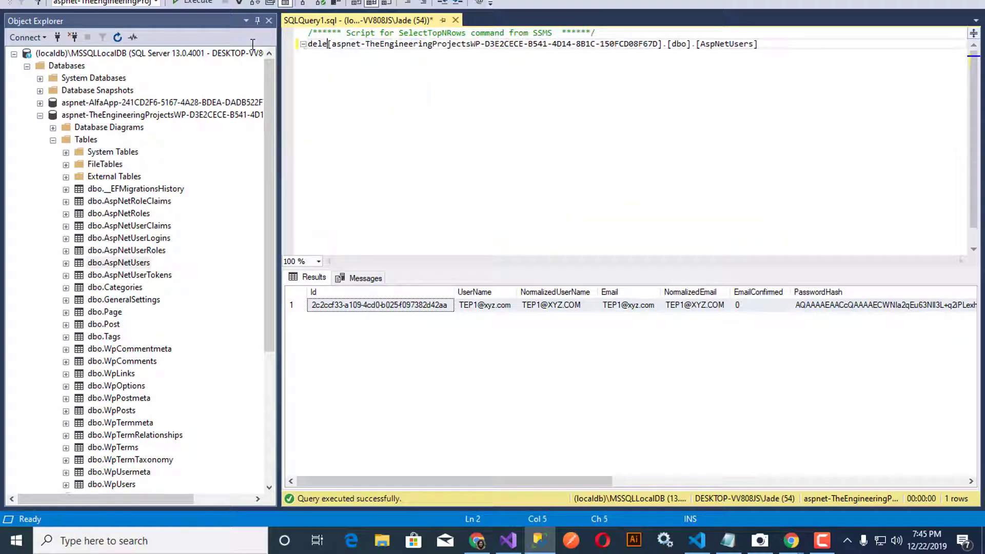
key("BackSpace")
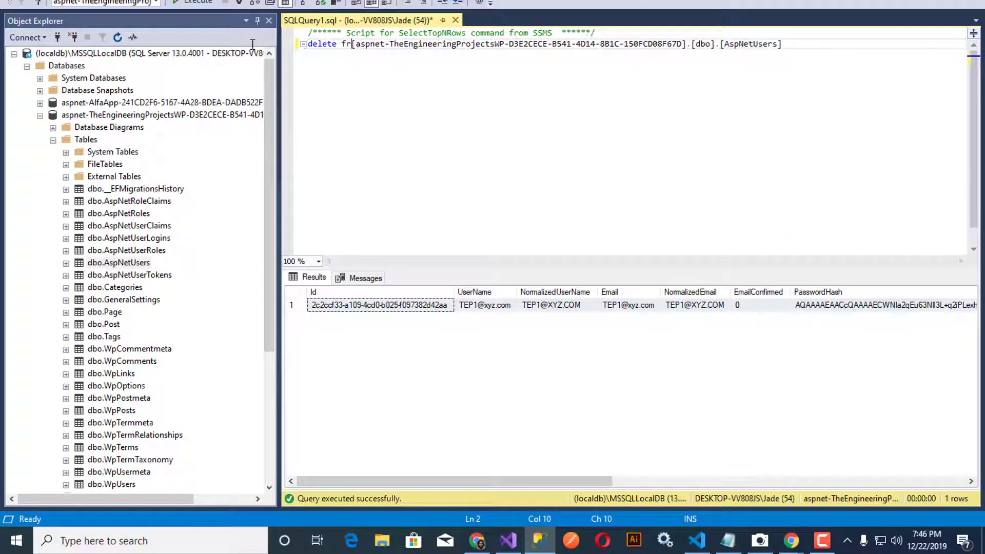
type("om")
key("F5")
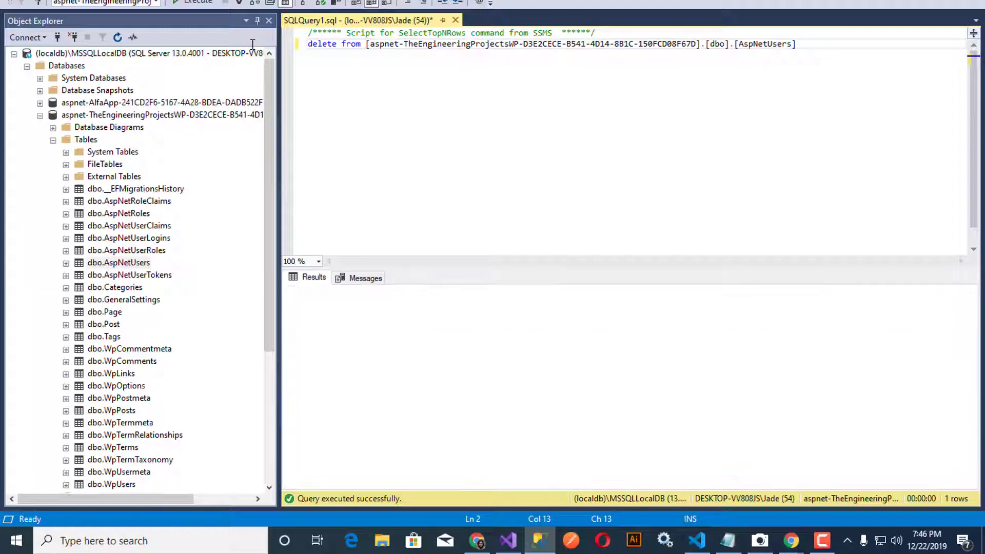
key("alt+F4")
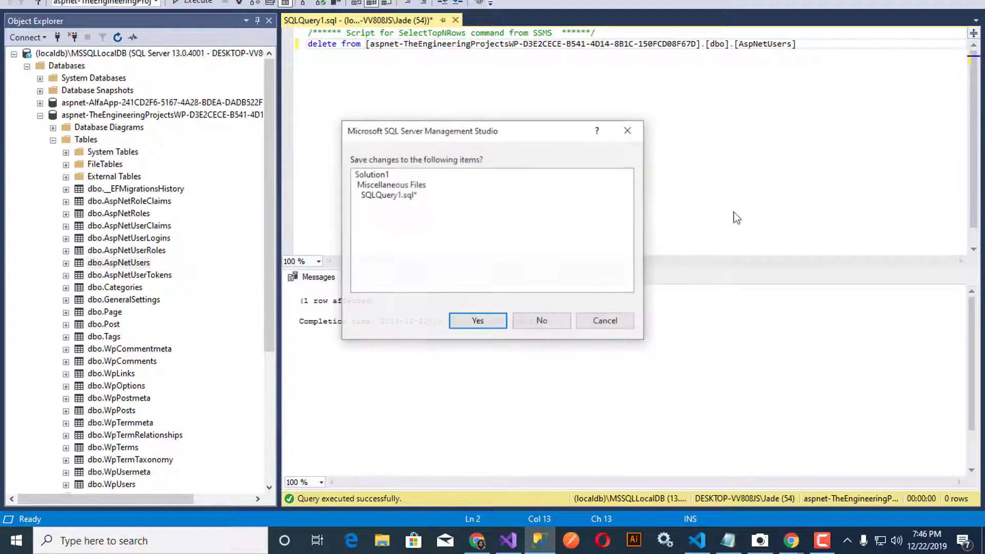
left_click(537, 318)
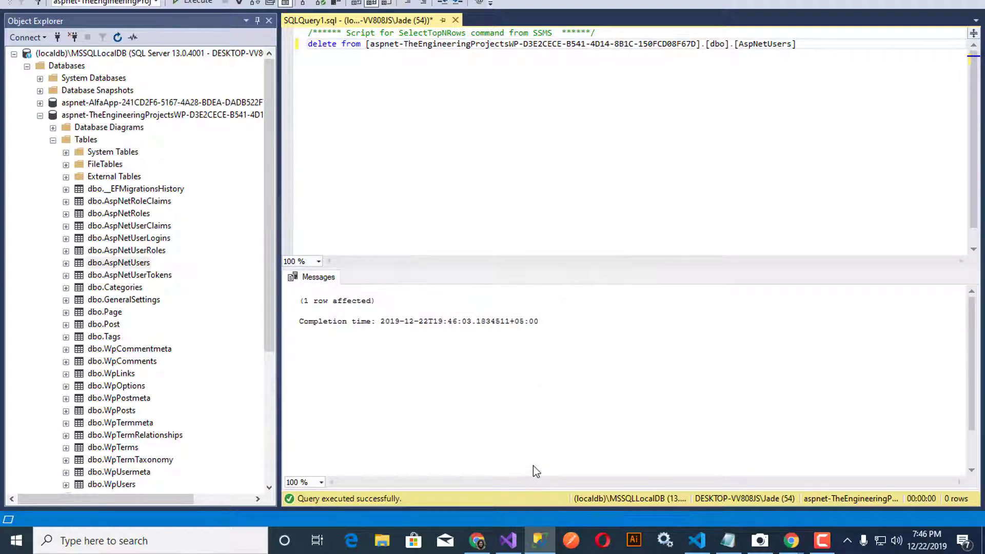
left_click(508, 540)
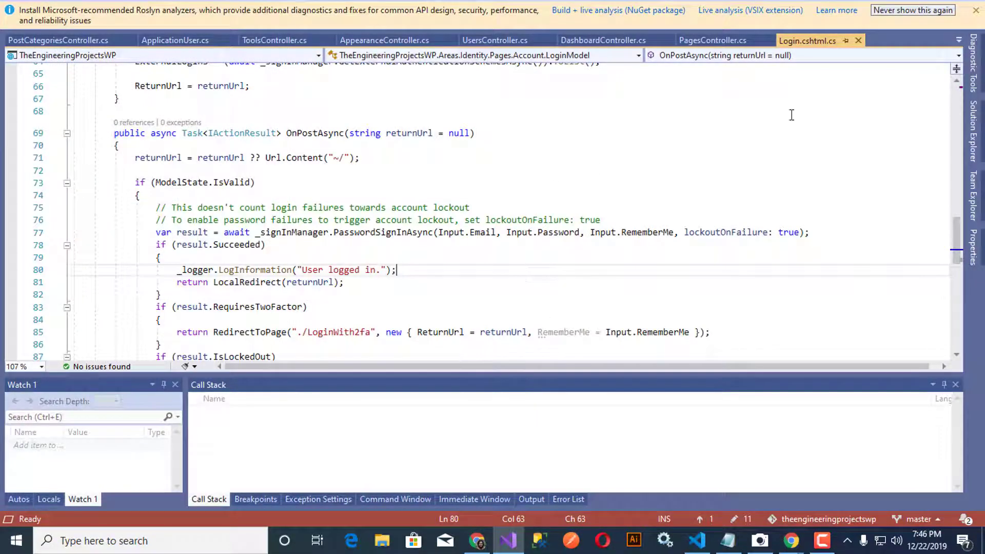
Step: Find Register.cshtml.cs through the Solution Explorer search and open it
left_click(973, 131)
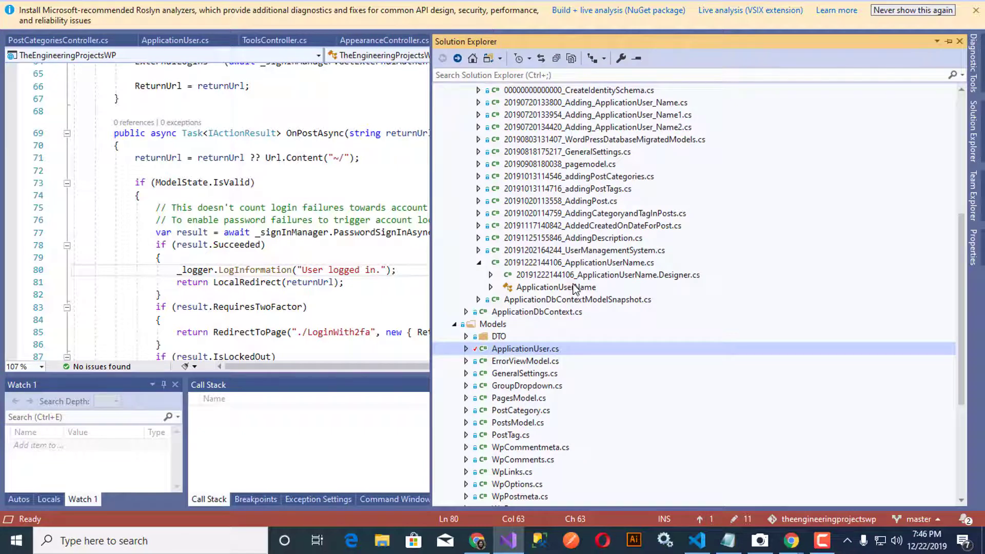
scroll(574, 288, "up", 7)
left_click(516, 76)
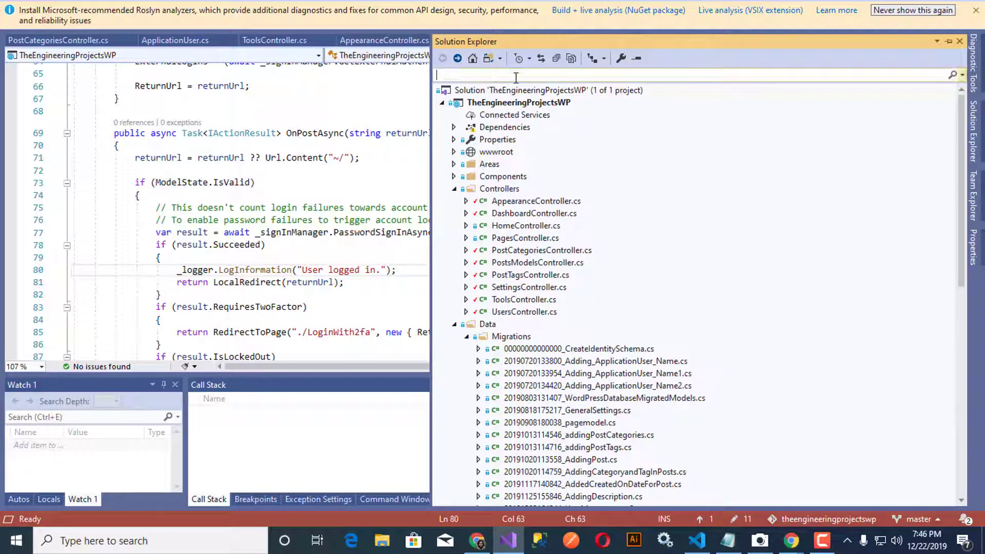
type("regisrer")
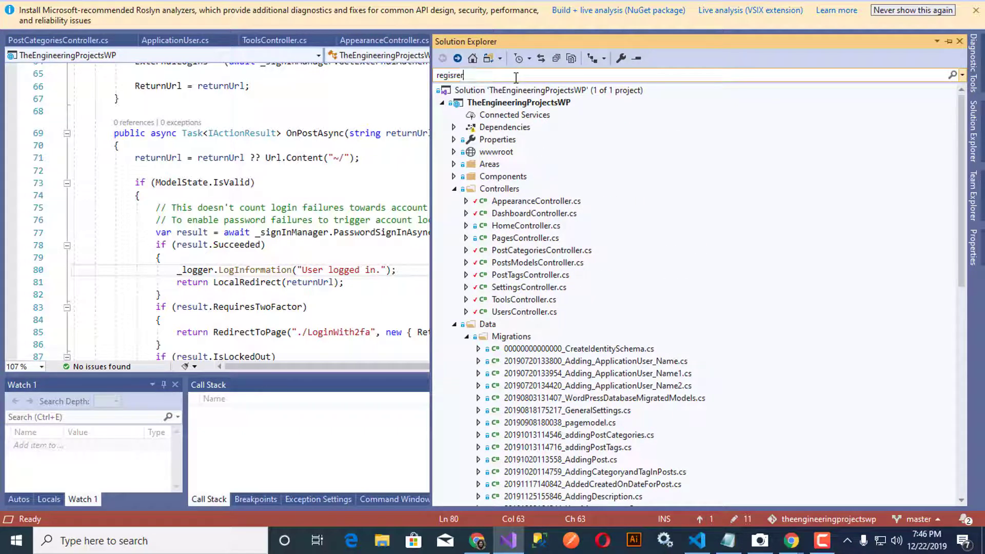
key("BackSpace")
key("BackSpace")
key("BackSpace")
type("ter")
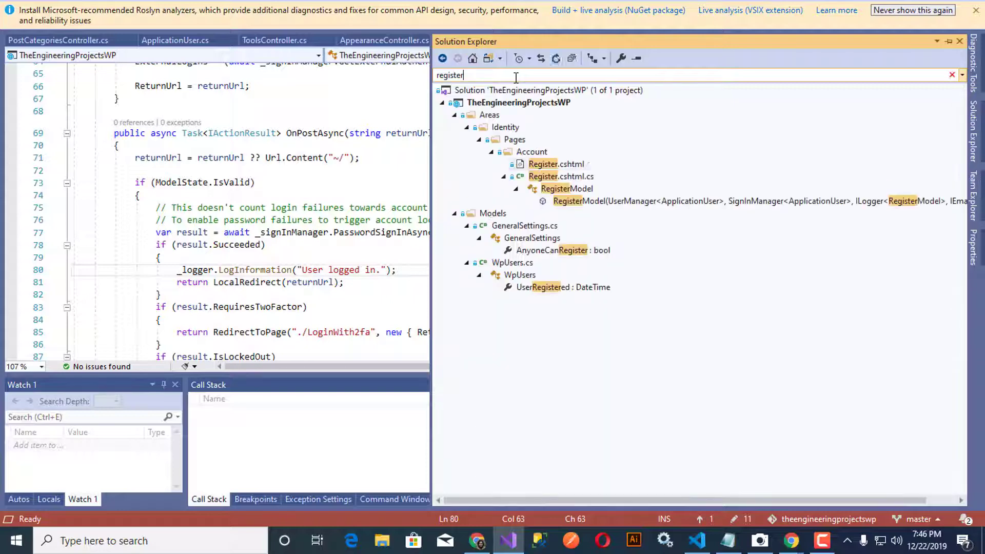
double_click(561, 177)
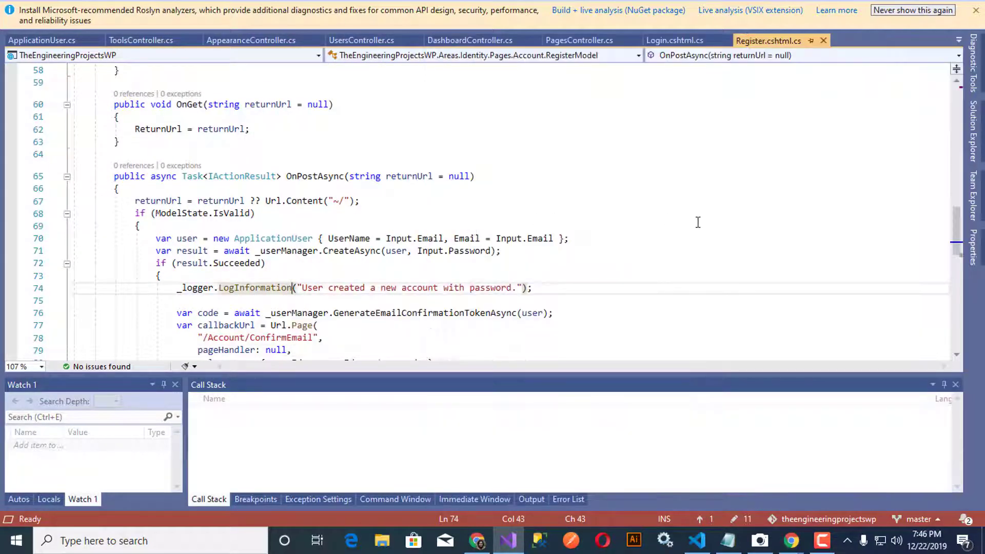
Step: Insert 'return Page();' at the top of the OnPostAsync body
scroll(698, 221, "down", 2)
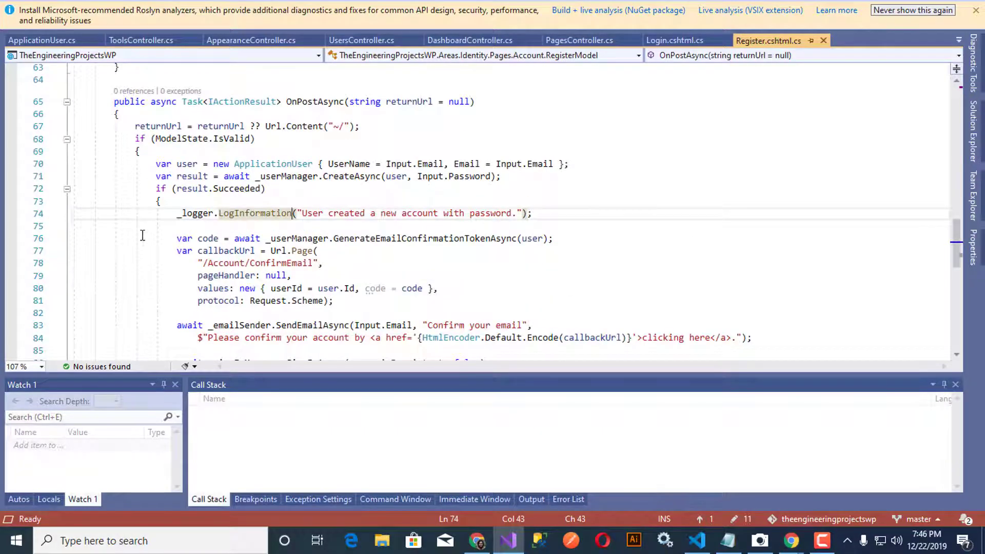
left_click(67, 188)
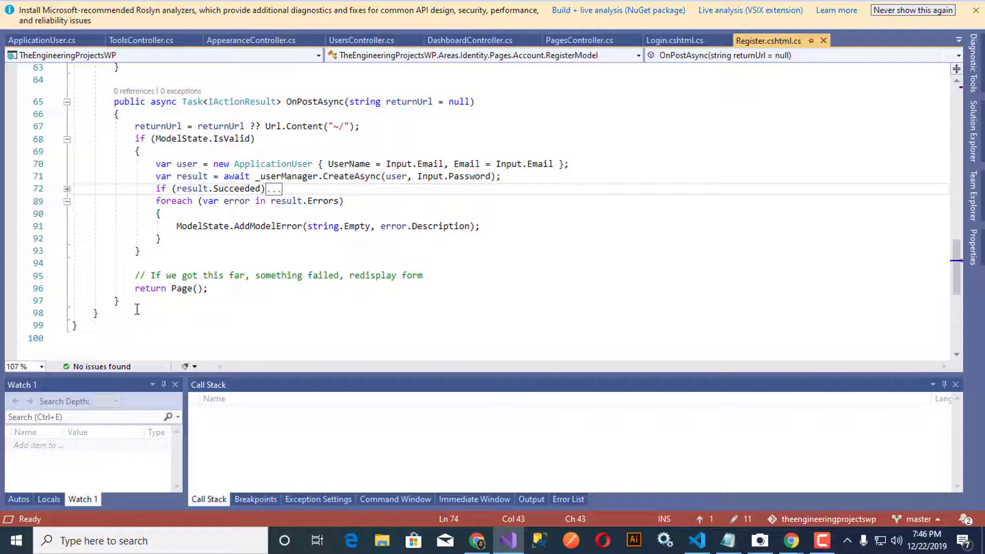
left_click_drag(135, 288, 259, 288)
key("ctrl+c")
left_click(436, 115)
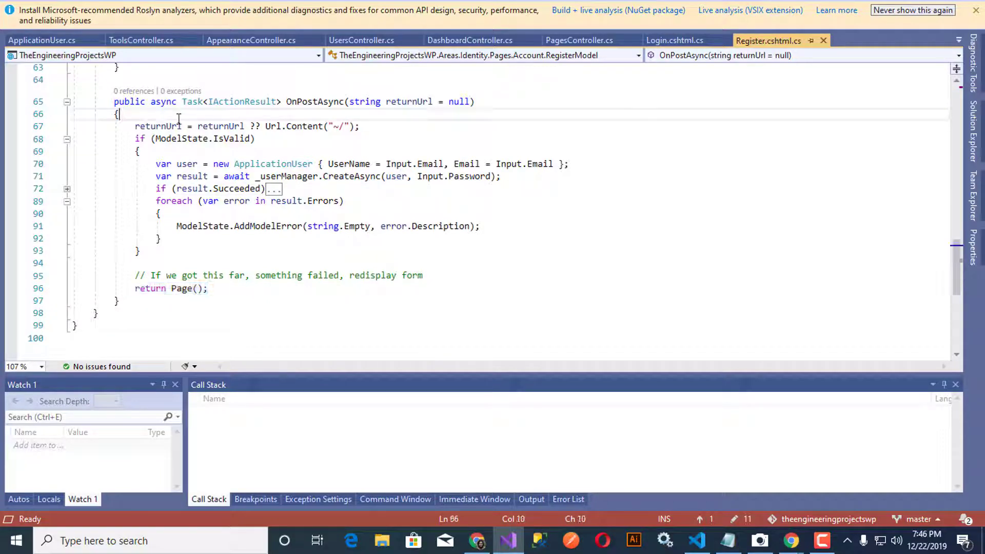
left_click(408, 129)
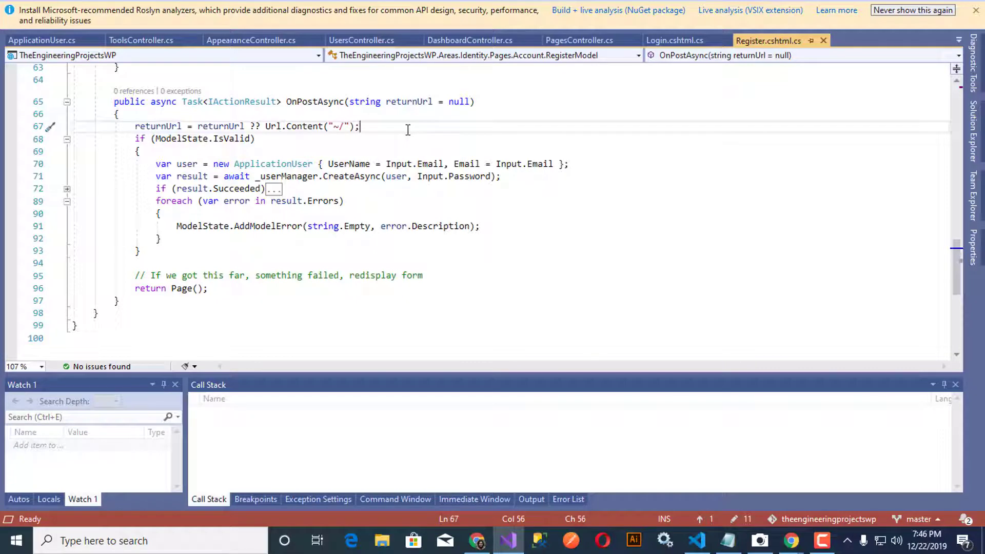
key("Return")
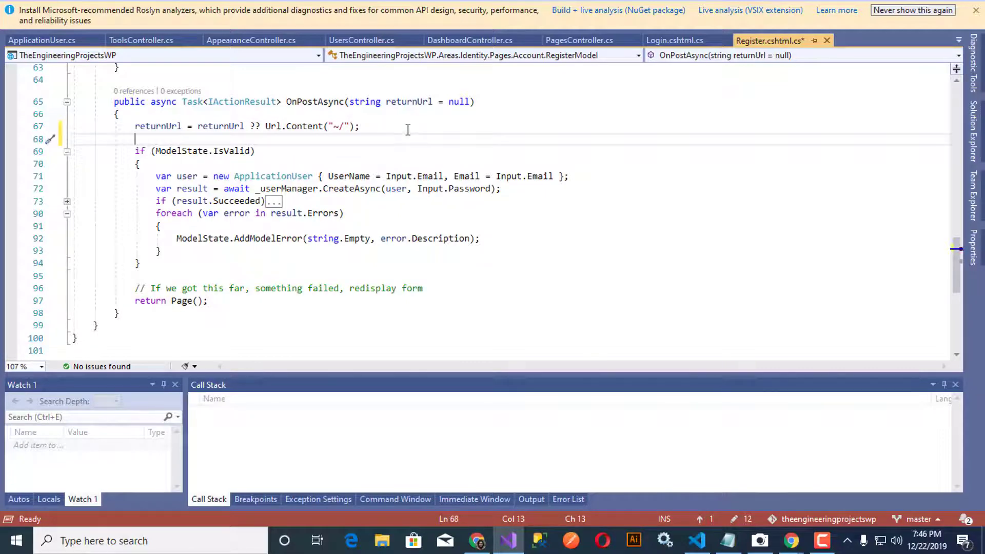
key("Return")
key("ctrl+v")
key("Return")
Step: Comment out the old registration code below it, save, and stop debugging
key("Down")
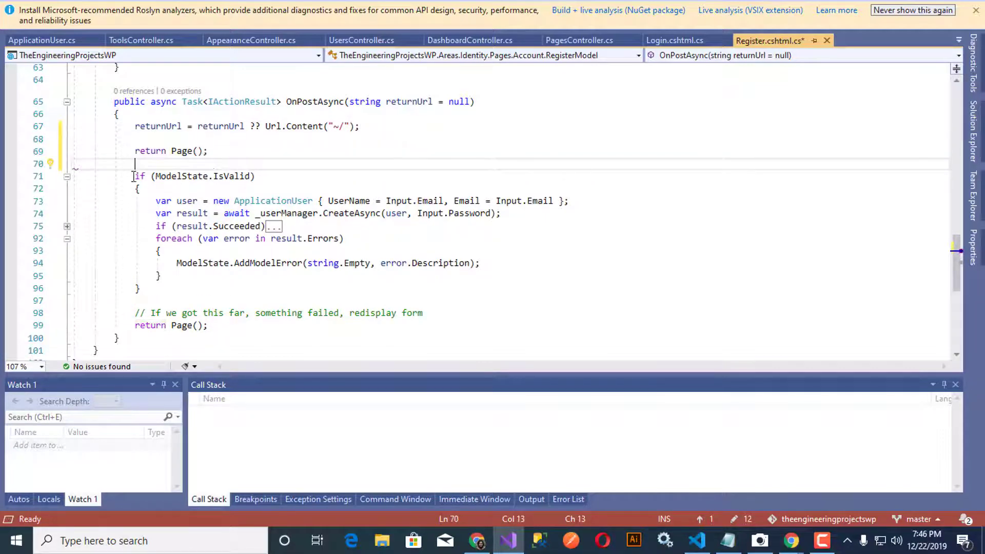
key("shift+Down")
key("shift+Down")
key("shift+Down")
key("shift+Down")
key("shift+Down")
key("shift+Down")
key("shift+Down")
key("shift+Down")
key("shift+Down")
key("shift+Down")
key("shift+Down")
key("shift+Down")
key("shift+Down")
key("shift+End")
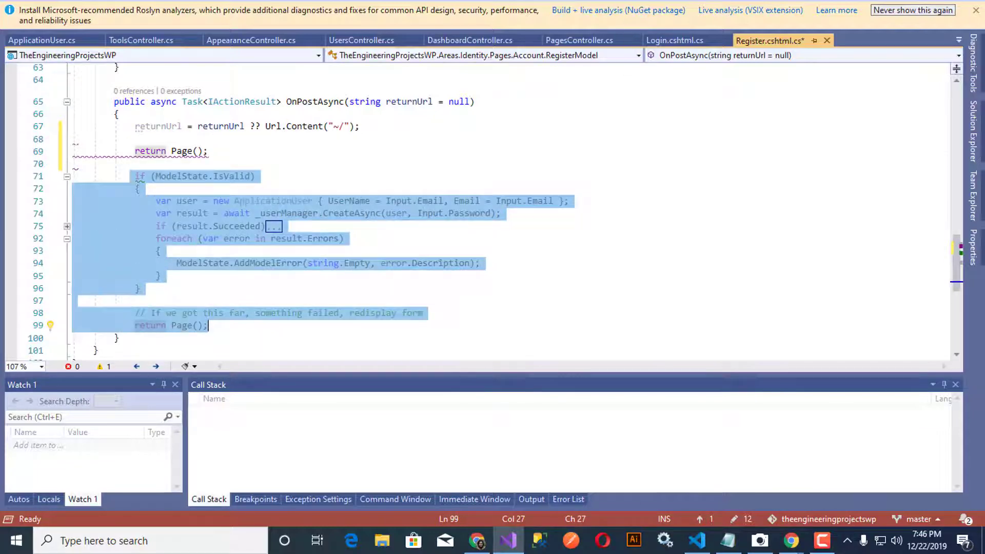
key("ctrl+k")
key("ctrl+c")
left_click(397, 150)
key("ctrl+s")
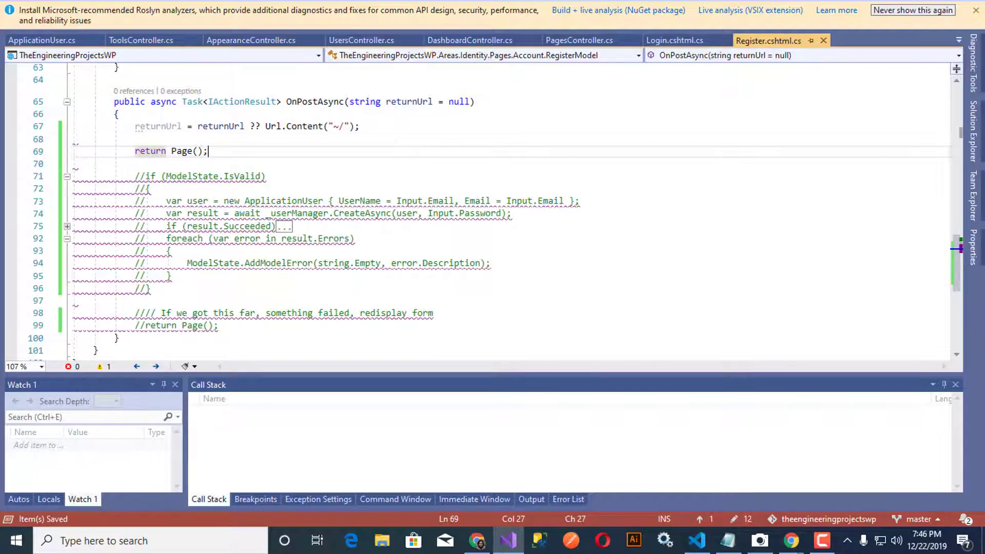
key("shift+F5")
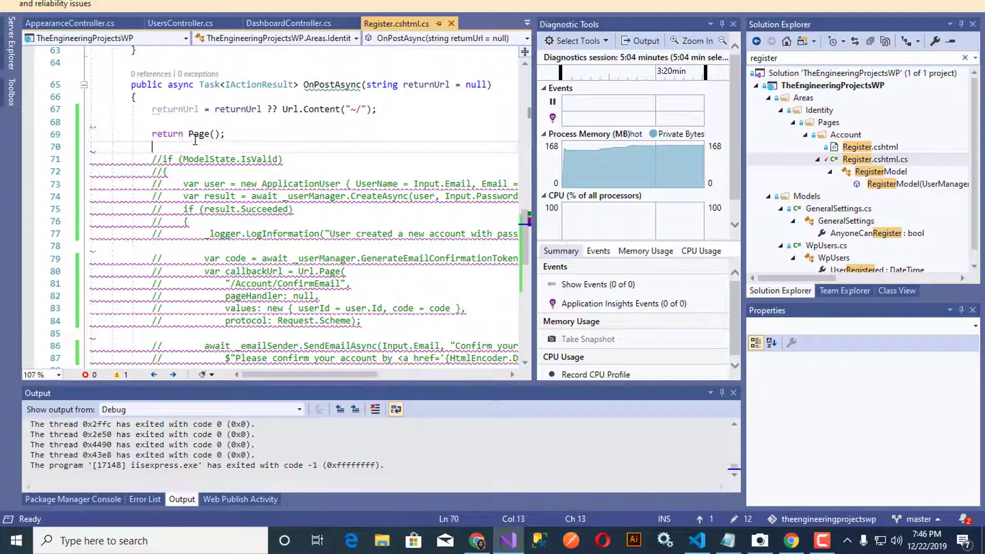
Step: Search Register.cshtml.cs for 'redirect' and select the 'return LocalRedirect(returnUrl);' statement
left_click_drag(188, 135, 221, 136)
scroll(386, 206, "up", 3)
scroll(385, 206, "up", 9)
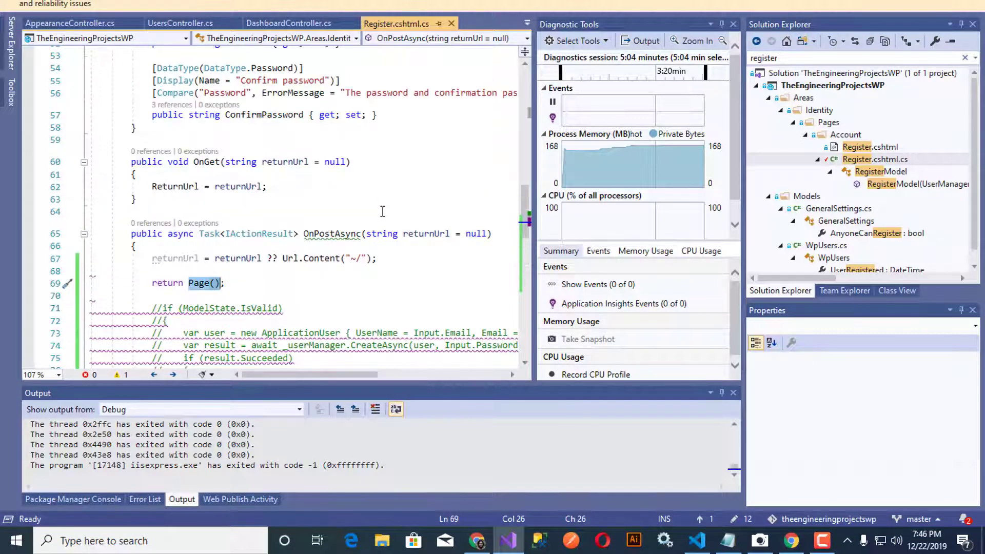
scroll(381, 216, "down", 10)
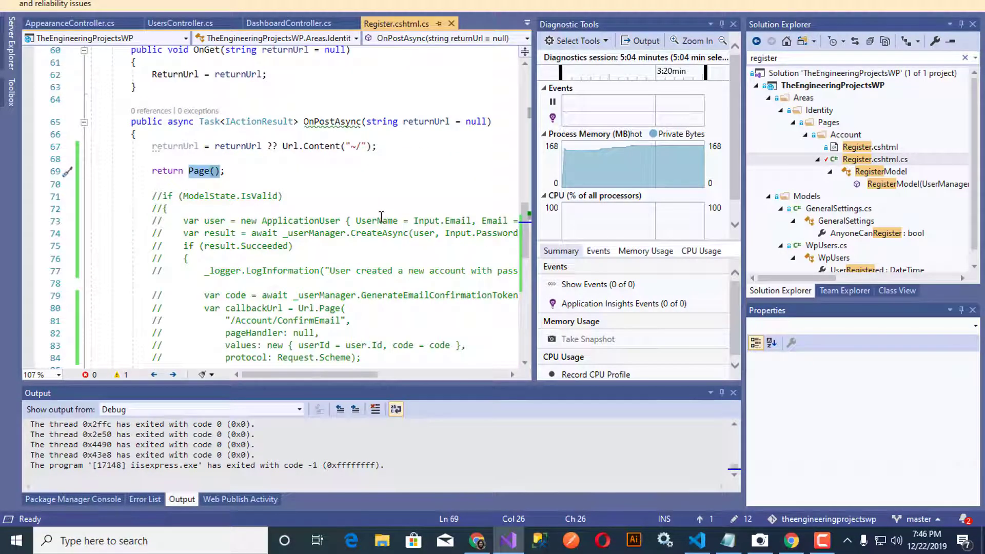
key("ctrl+f")
type("red")
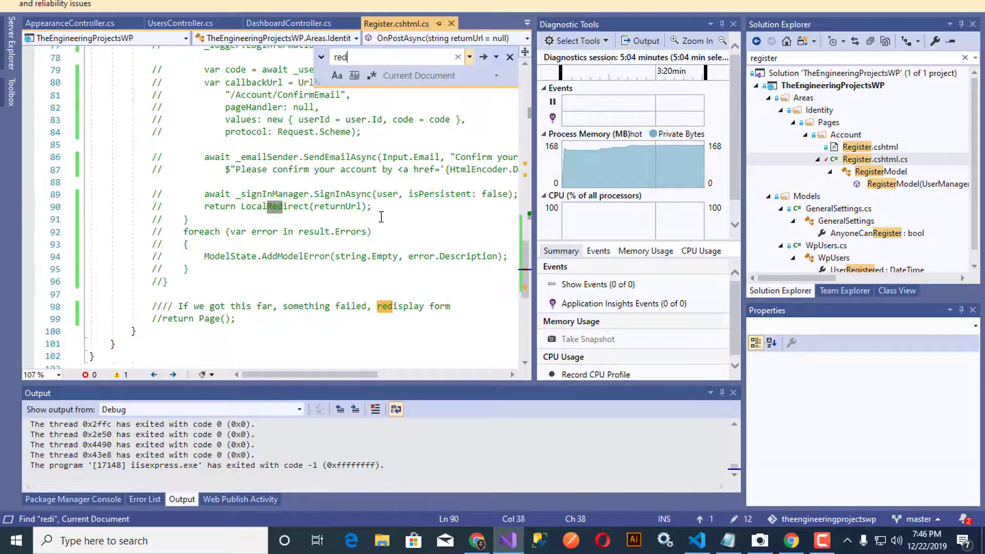
type("irect")
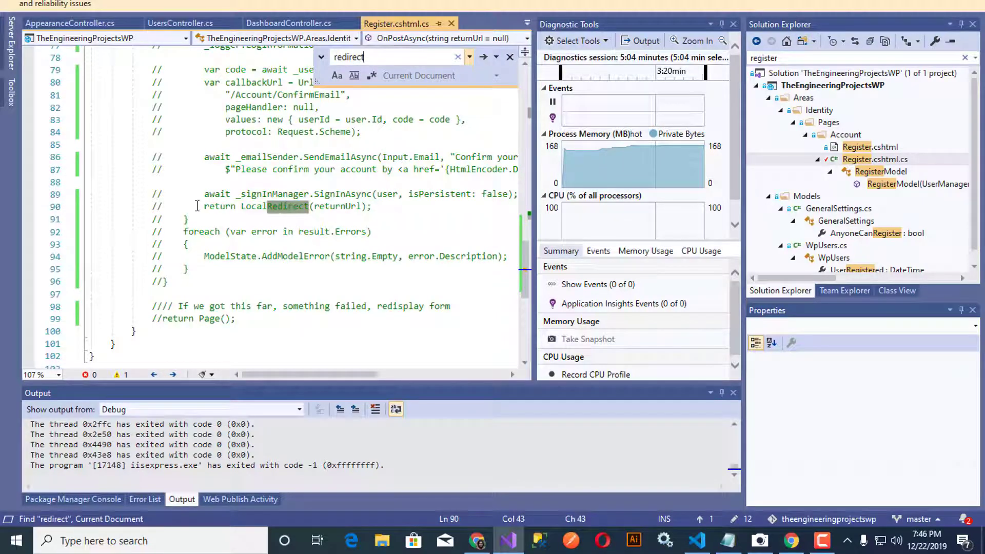
left_click_drag(195, 206, 373, 207)
Step: Replace 'return Page();' on line 69 with 'return LocalRedirect(returnUrl);' and save the file
scroll(425, 205, "up", 9)
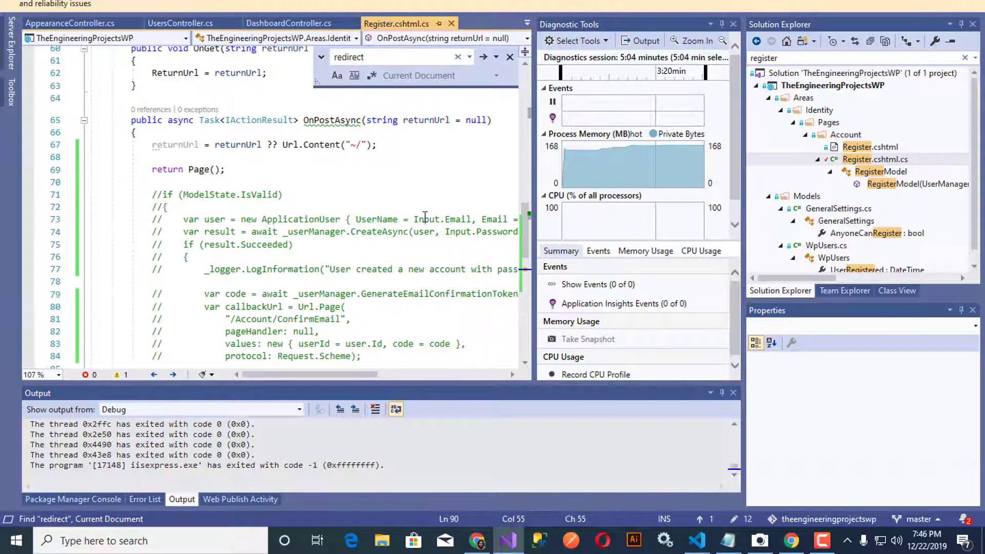
scroll(178, 322, "down", 1)
left_click_drag(187, 281, 154, 283)
key("ctrl+v")
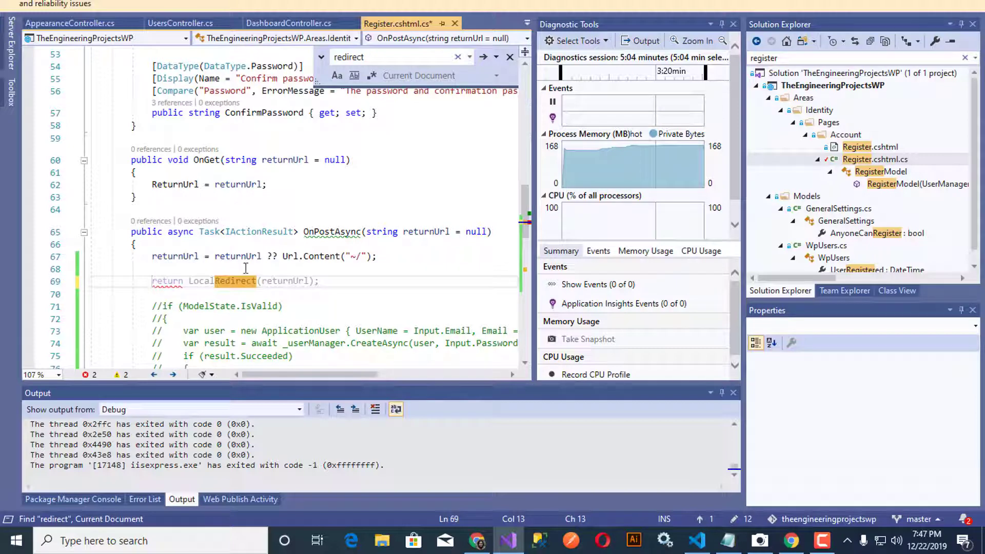
left_click(198, 256)
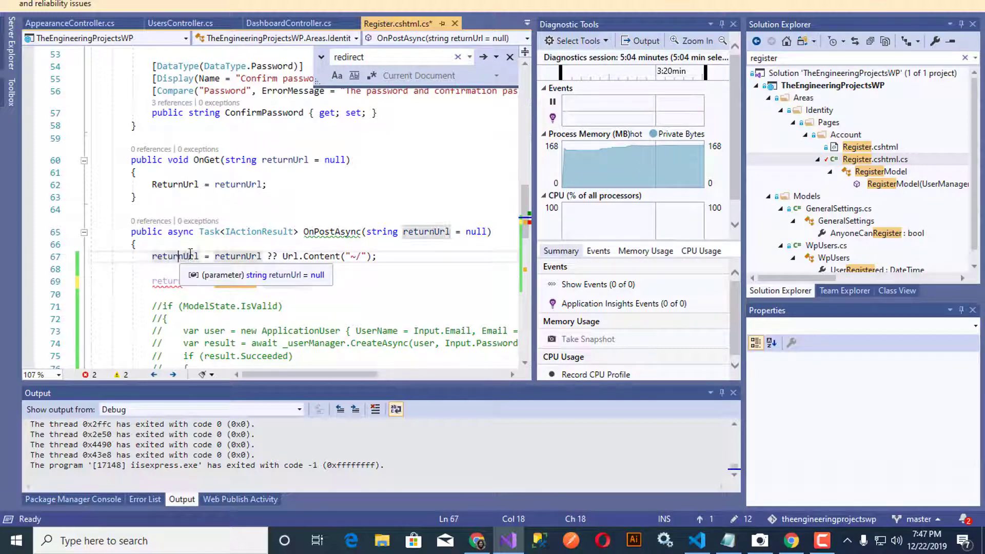
left_click(374, 281)
key("ctrl+s")
scroll(396, 237, "down", 9)
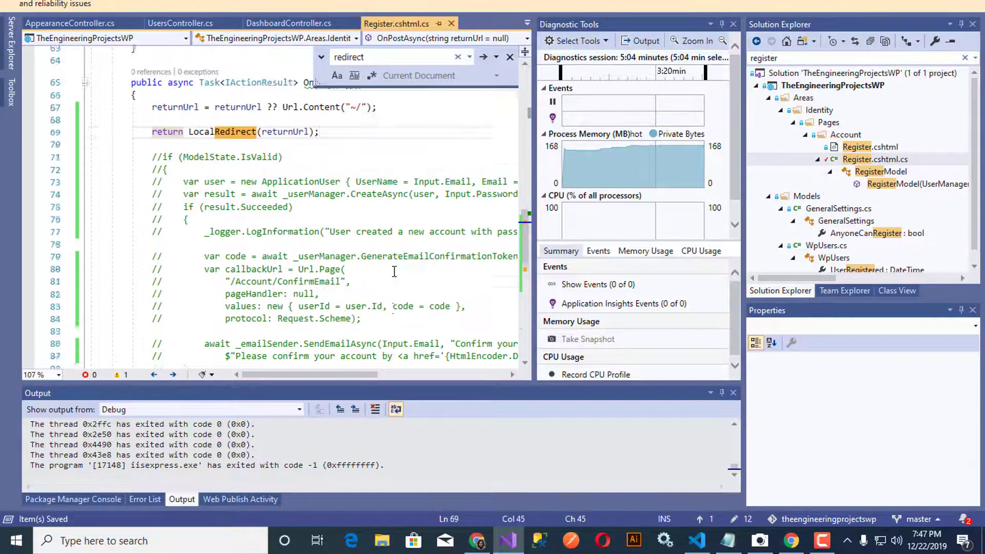
scroll(393, 273, "up", 9)
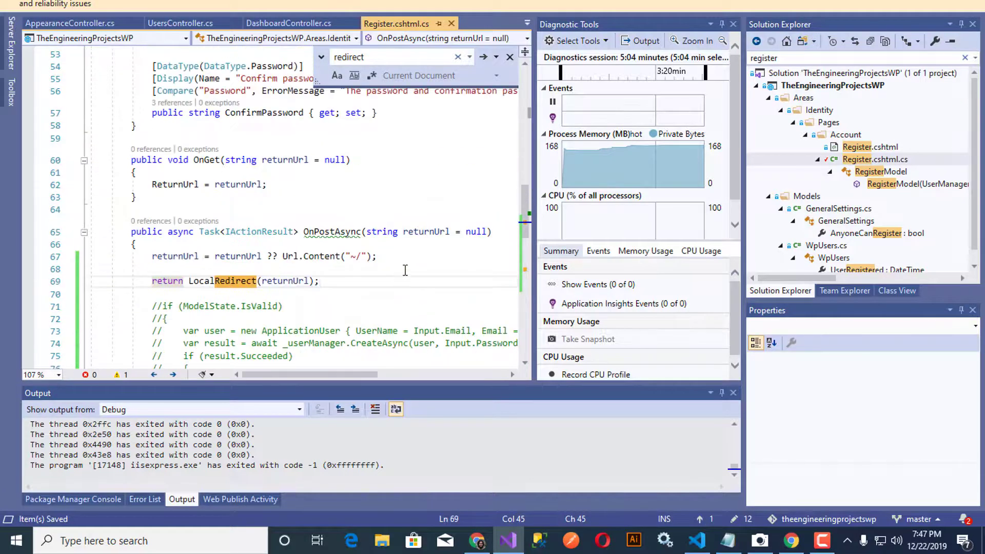
scroll(405, 270, "up", 3)
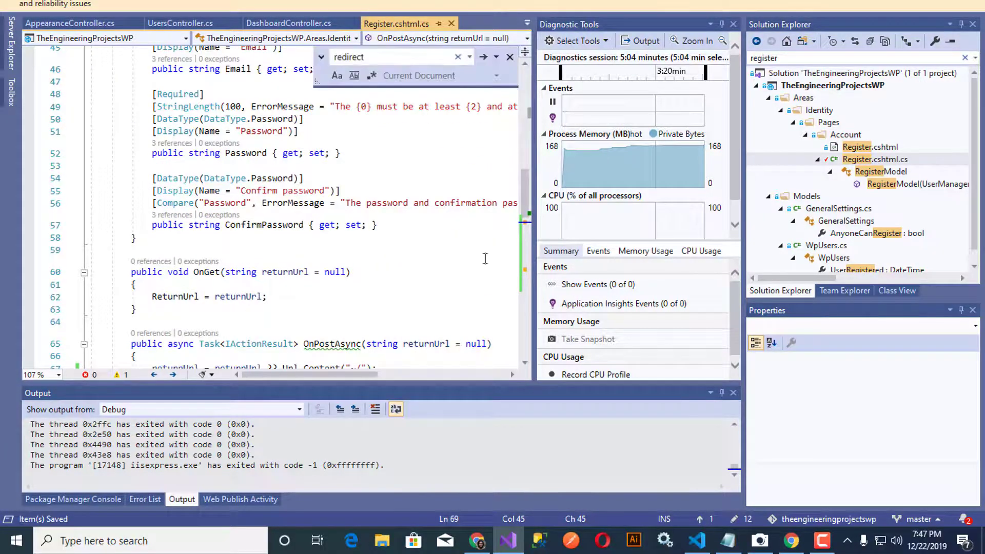
Step: Clear the Solution Explorer filter, close the analyzer info bar, and bring up TheEngineeringProjectsWP's context menu
left_click(964, 60)
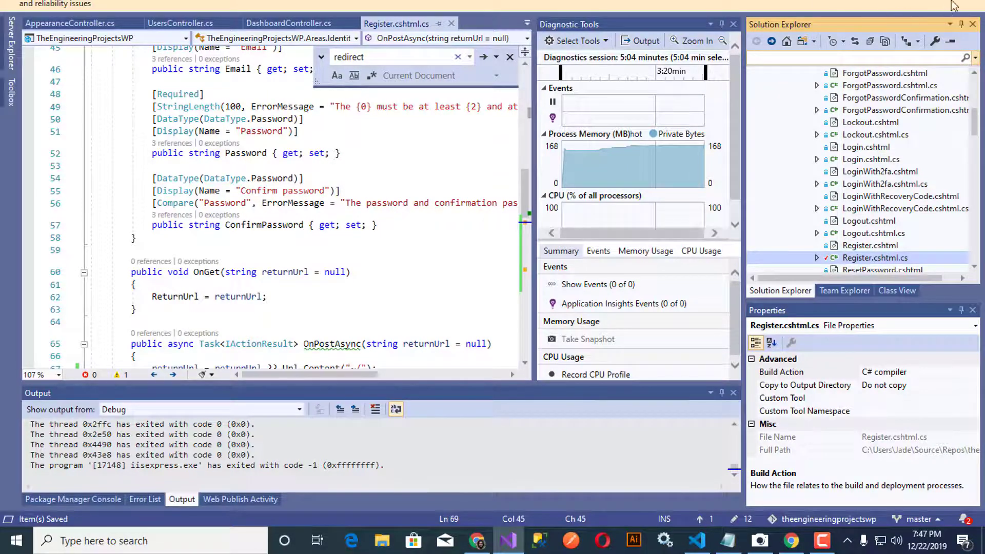
left_click(971, 4)
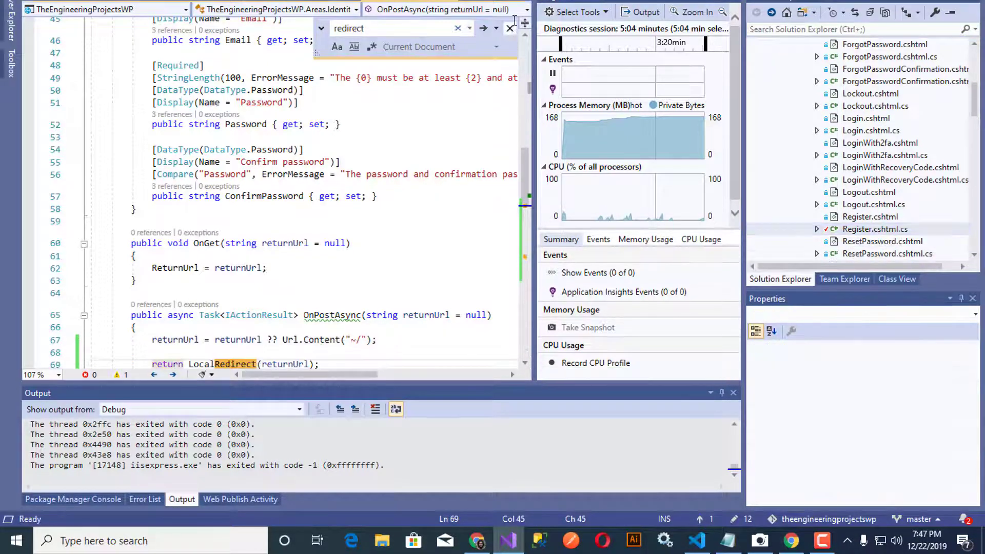
scroll(775, 123, "up", 6)
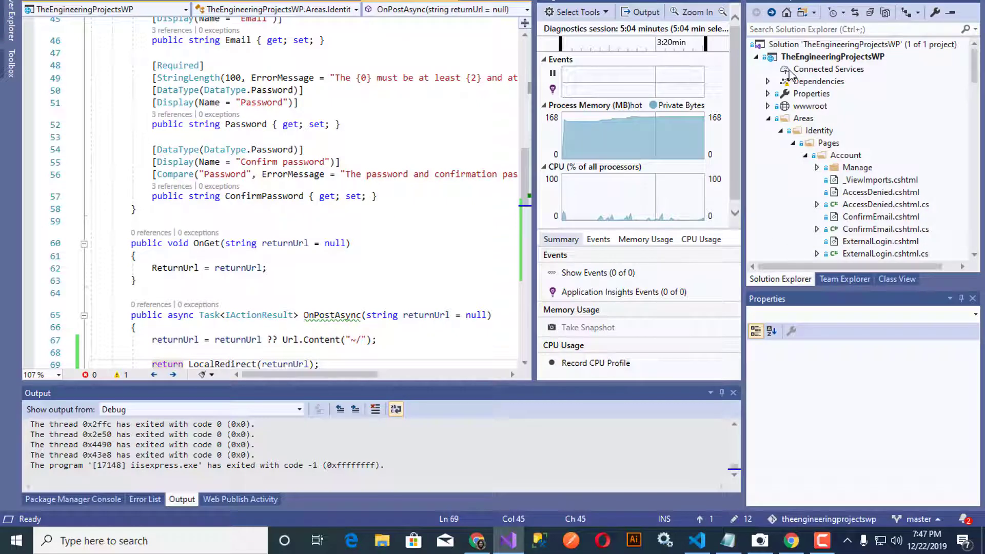
left_click(797, 58)
right_click(797, 57)
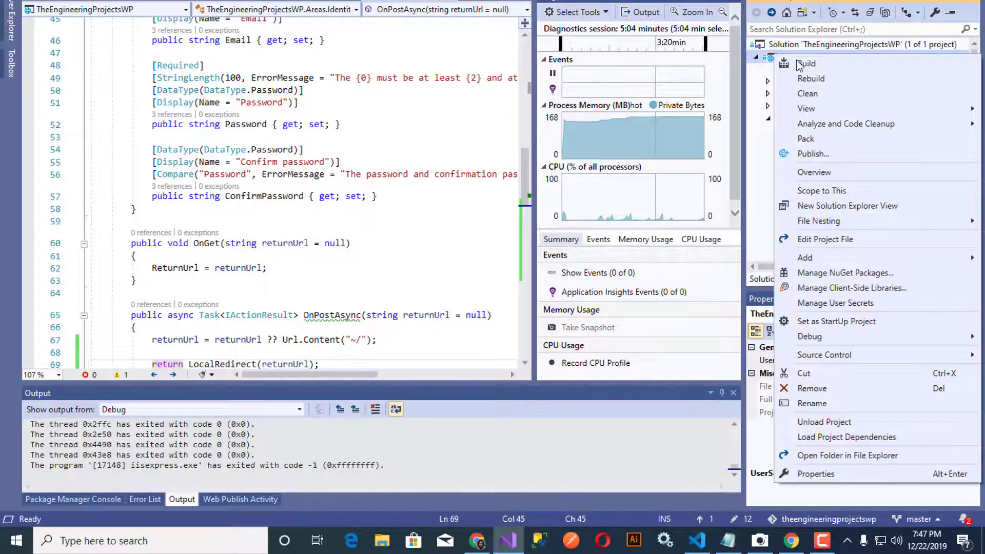
Step: Start publishing the project and set the advanced publish configuration to Debug
left_click(811, 153)
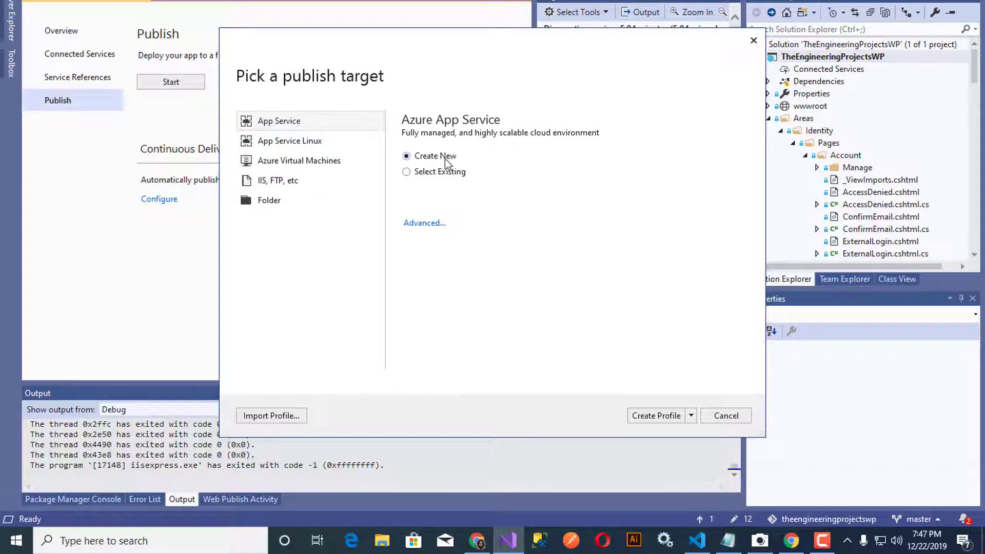
left_click(419, 224)
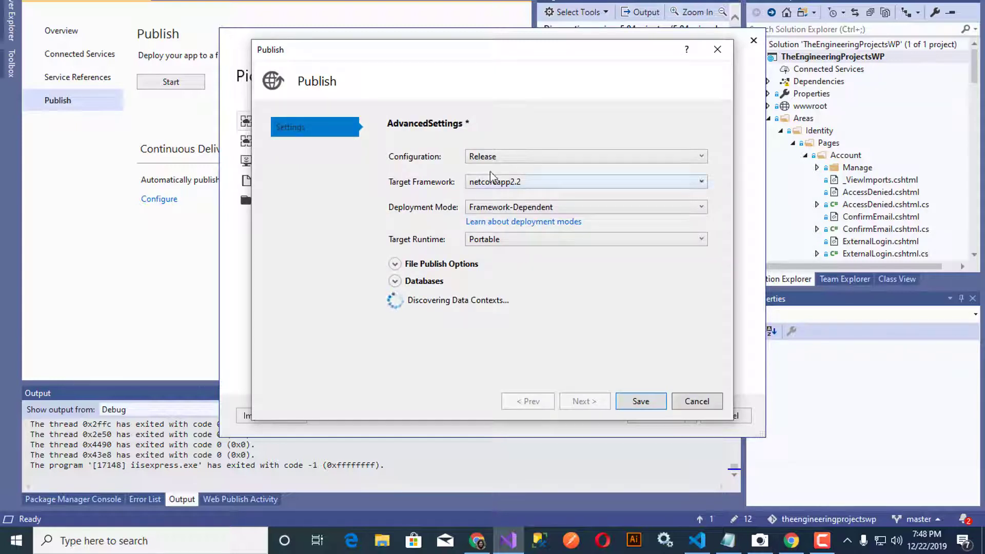
left_click(519, 157)
left_click(515, 171)
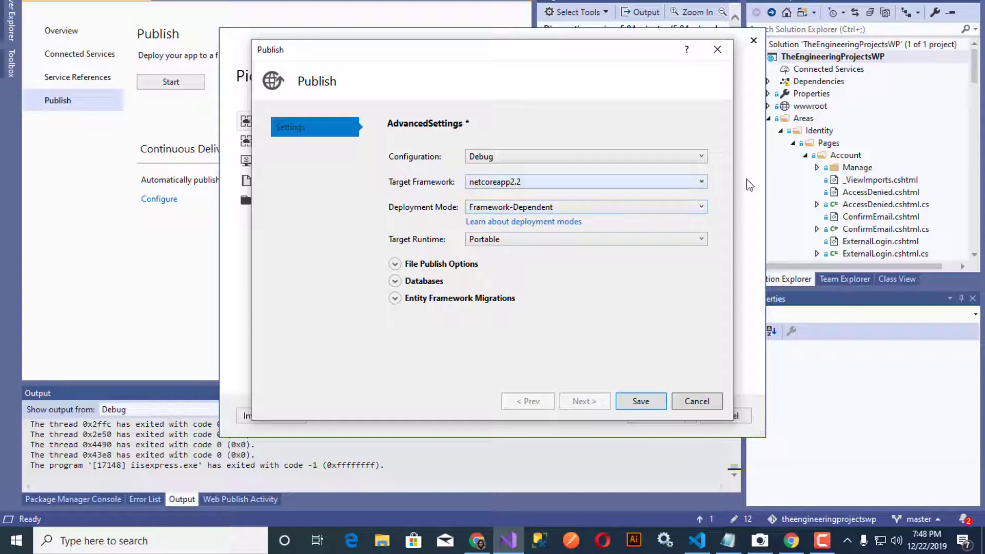
Step: Expand the Entity Framework Migrations, Databases and File Publish Options sections, then save the publish settings
left_click(395, 298)
left_click(395, 281)
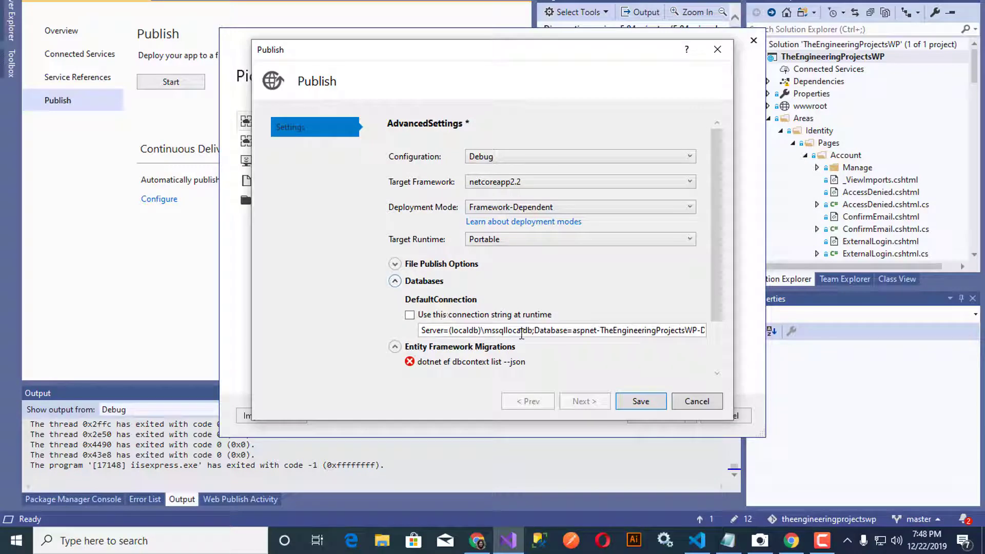
left_click(403, 268)
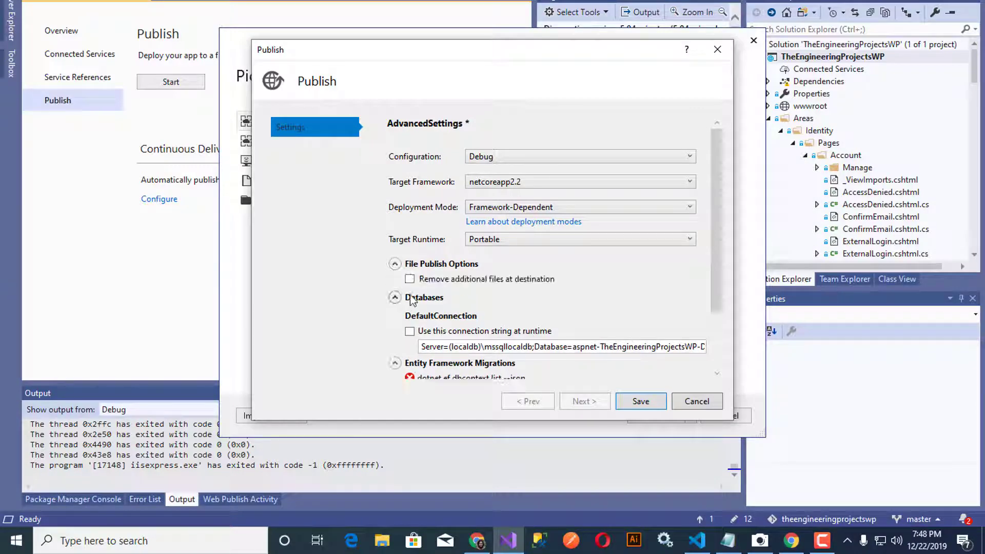
left_click(641, 401)
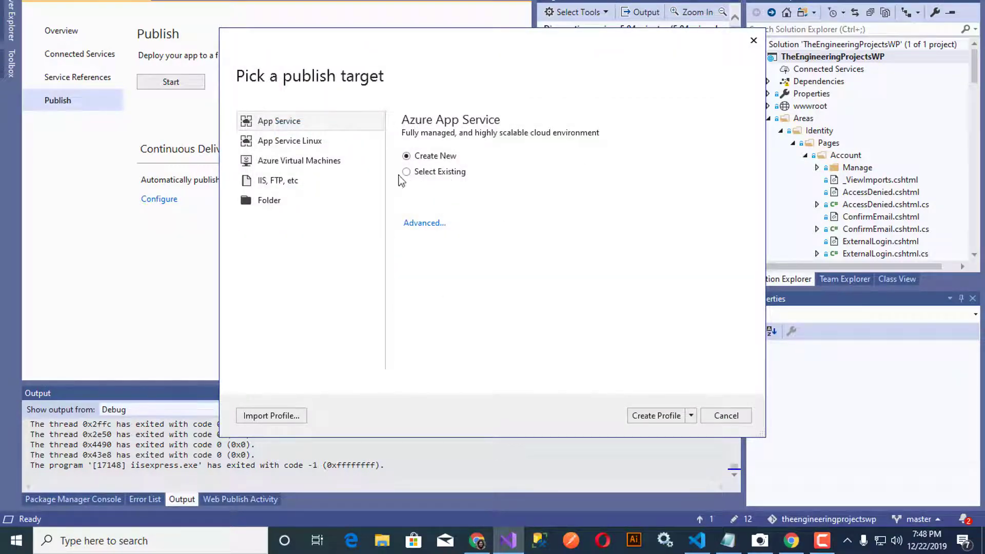
Step: Create a new App Service profile on Pay-As-You-Go Dev/Test and rename the app to TEPWP
left_click(656, 418)
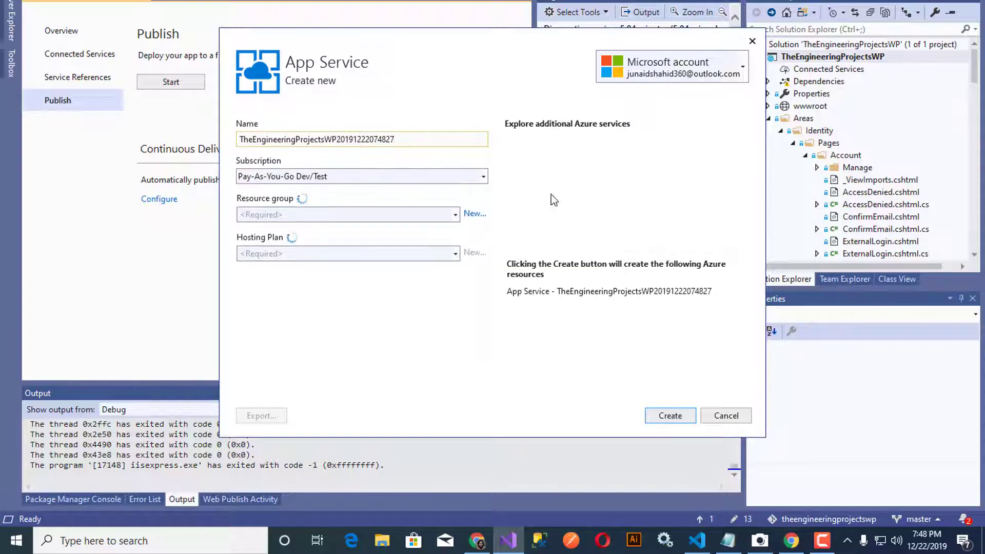
left_click(483, 177)
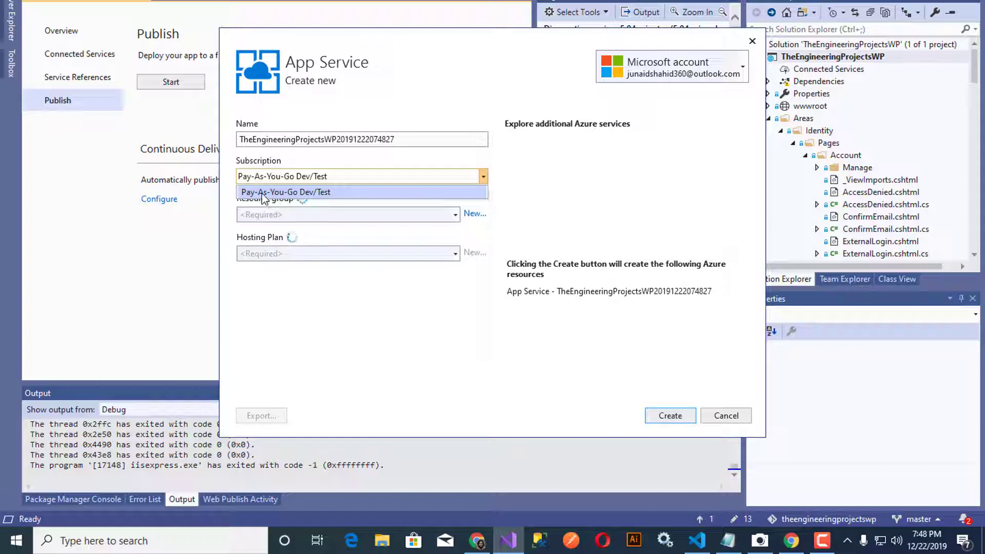
left_click(509, 197)
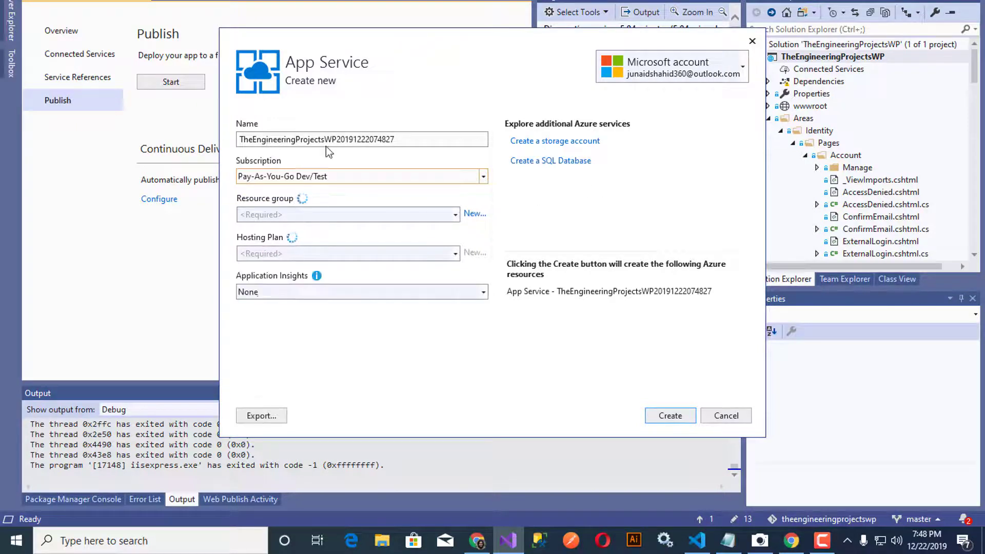
left_click_drag(325, 141, 491, 139)
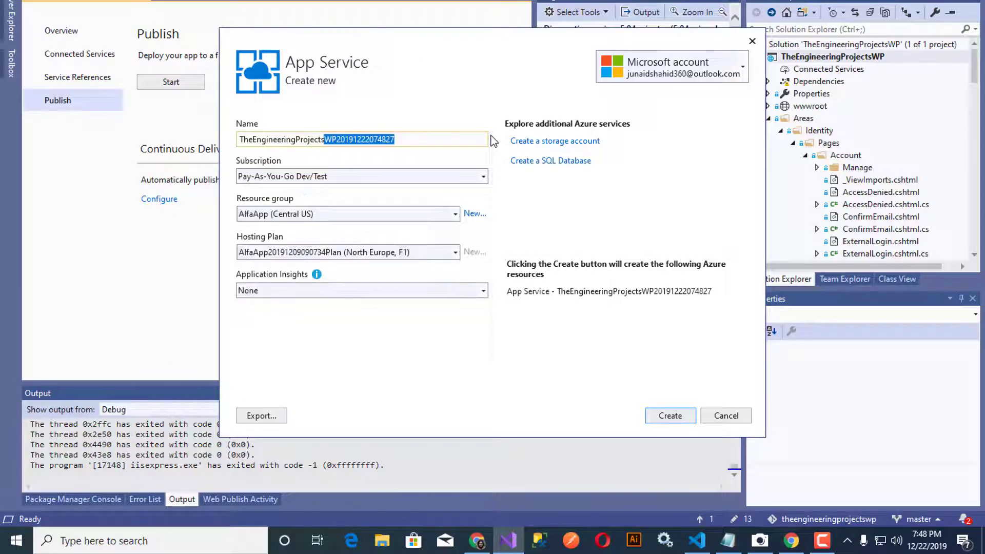
key("BackSpace")
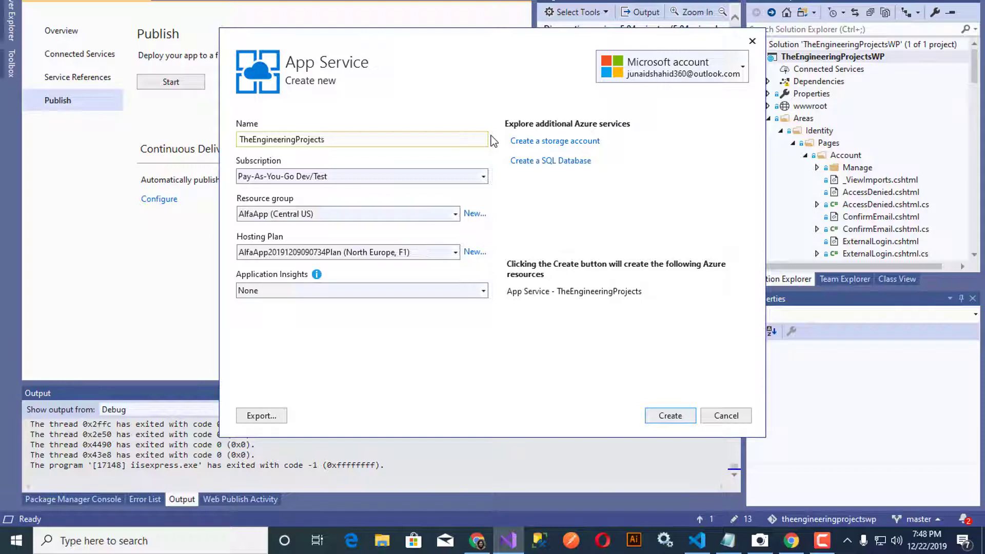
key("BackSpace")
key("BackSpace")
key("BackSpace")
key("BackSpace")
key("BackSpace")
key("BackSpace")
key("BackSpace")
key("BackSpace")
key("BackSpace")
key("BackSpace")
key("BackSpace")
key("BackSpace")
key("BackSpace")
key("BackSpace")
key("BackSpace")
key("BackSpace")
key("BackSpace")
key("BackSpace")
key("BackSpace")
key("BackSpace")
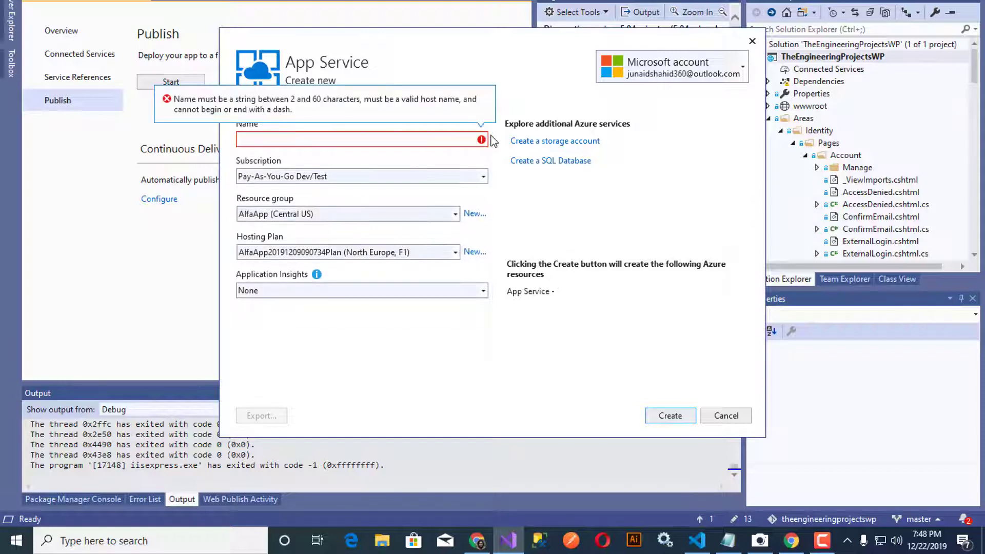
type("Th")
key("BackSpace")
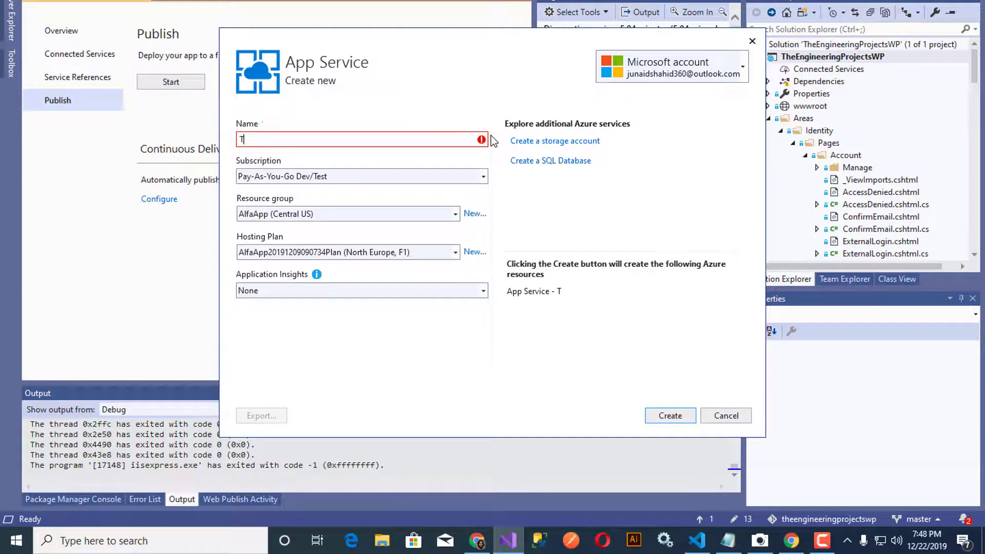
type("EP")
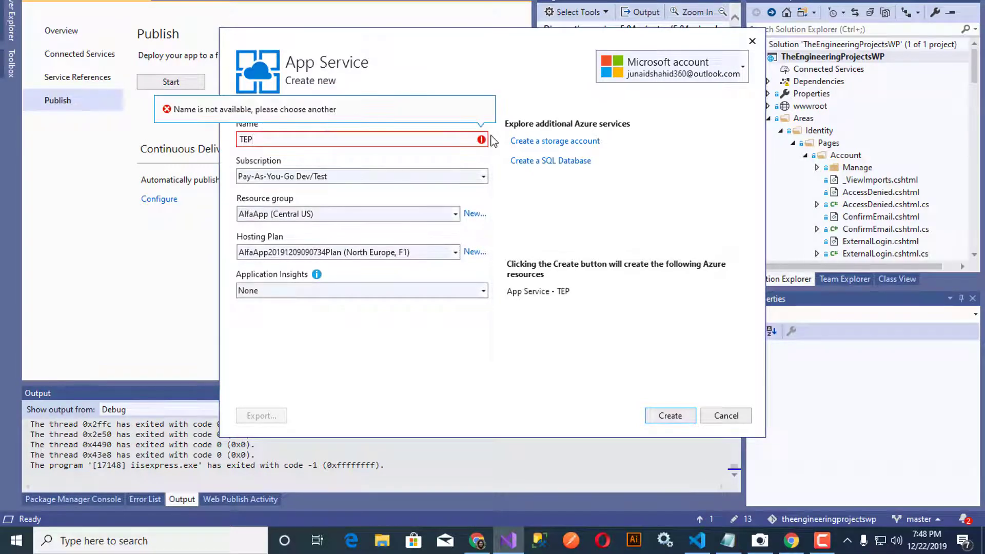
type("WP")
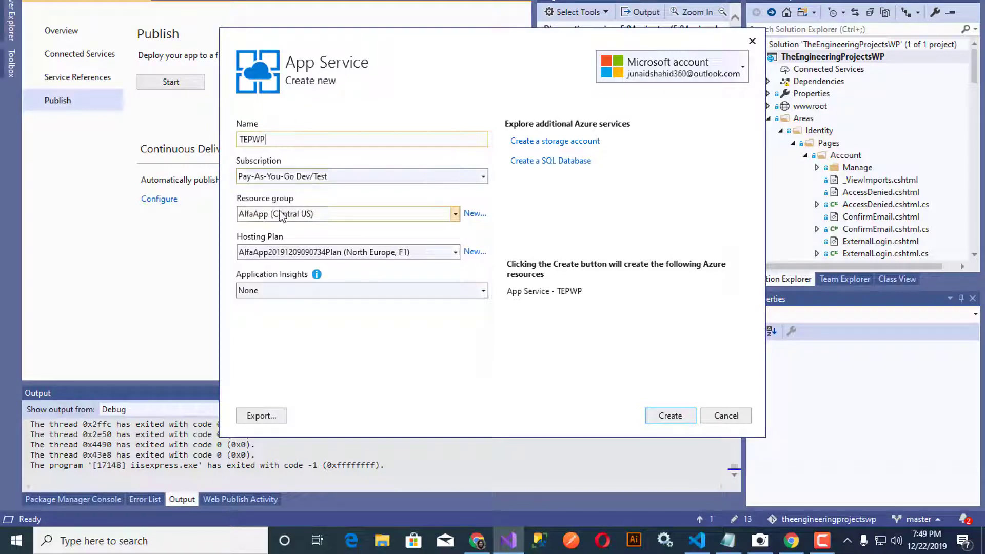
left_click(380, 215)
left_click(510, 195)
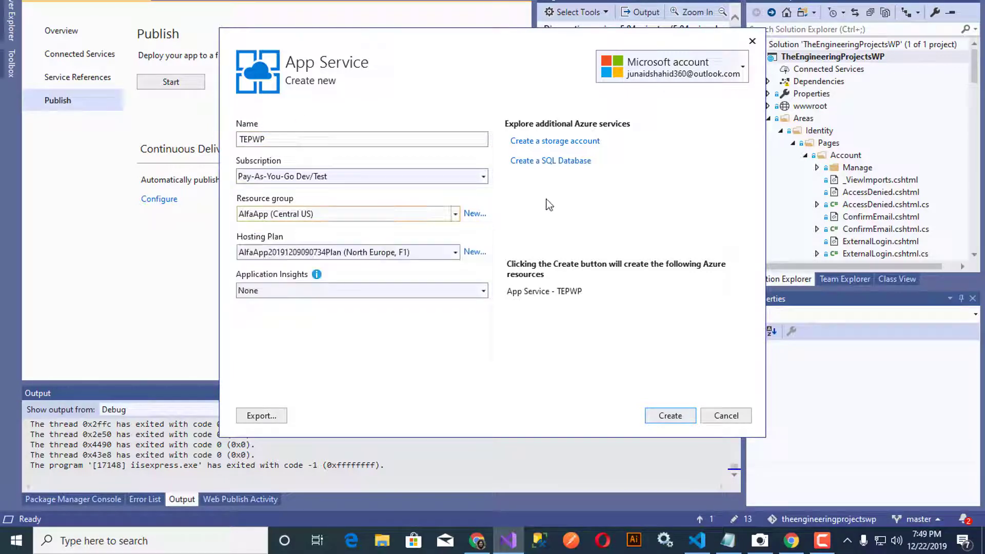
Step: Add a new resource group named TEP for the App Service
left_click(474, 214)
left_click(469, 216)
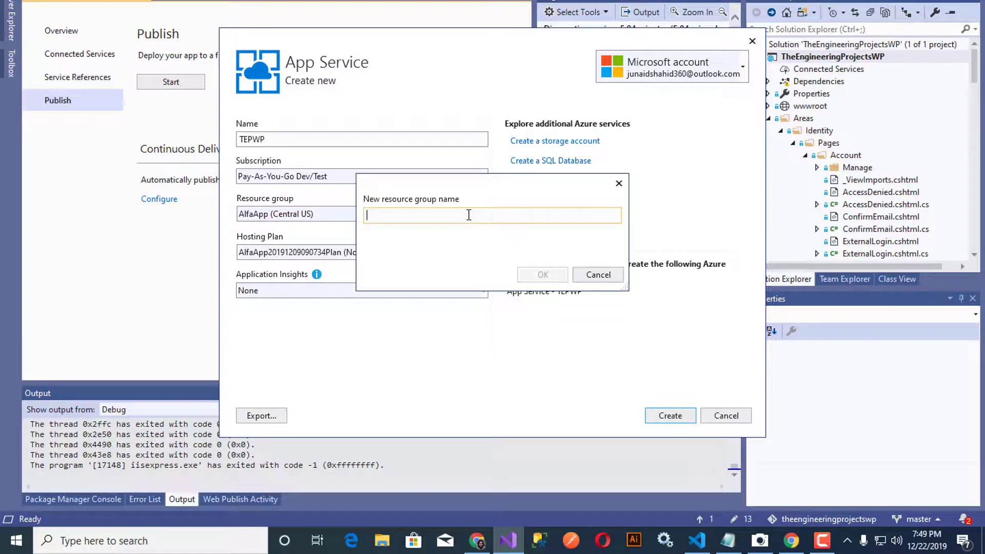
type("TEP")
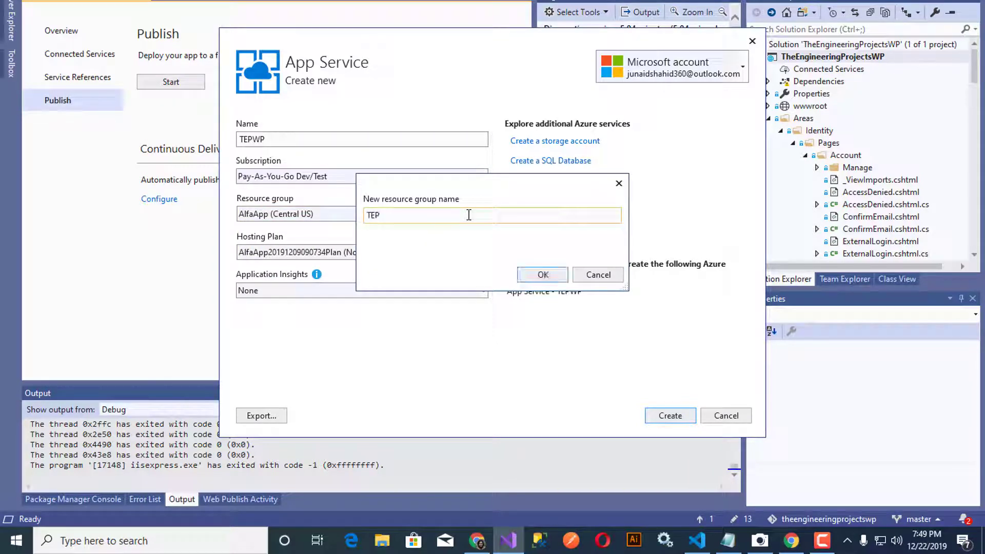
left_click(558, 276)
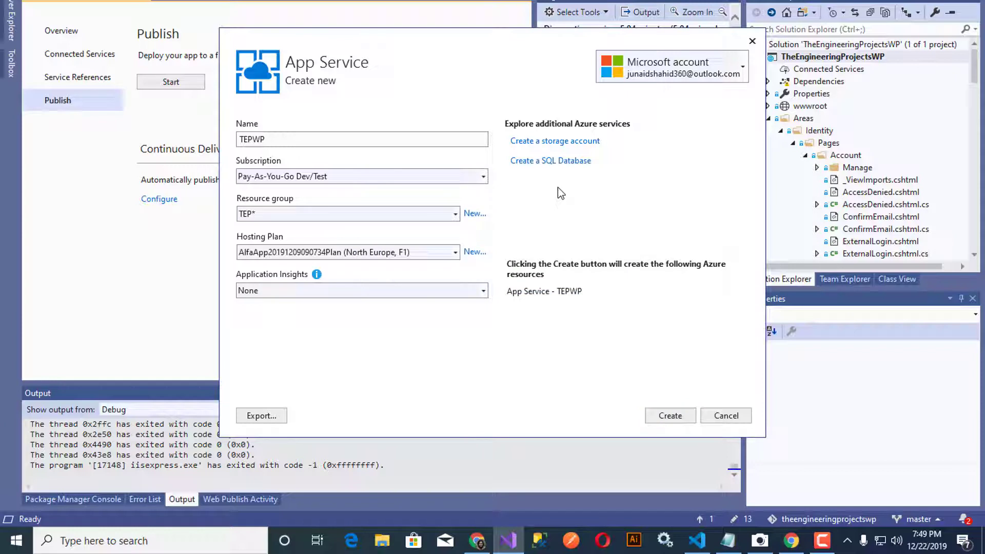
Step: Add a new TEPWPPlan hosting plan in North Europe with the Free size
left_click(479, 254)
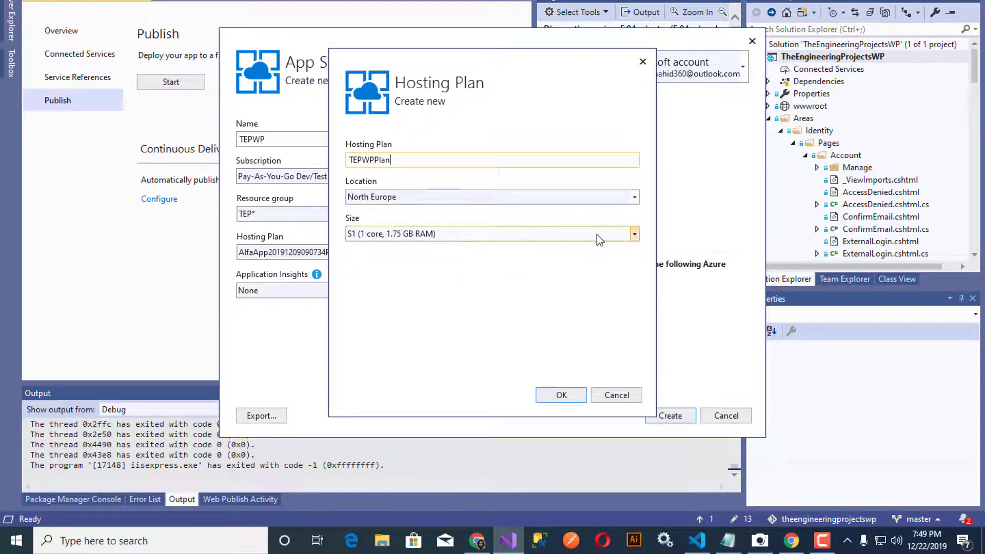
left_click(596, 235)
left_click(503, 252)
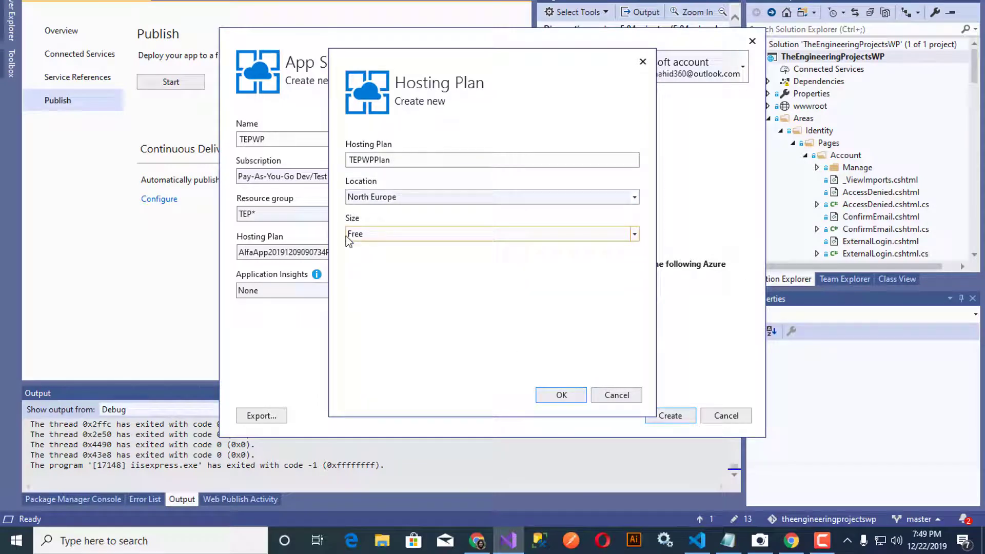
left_click(553, 399)
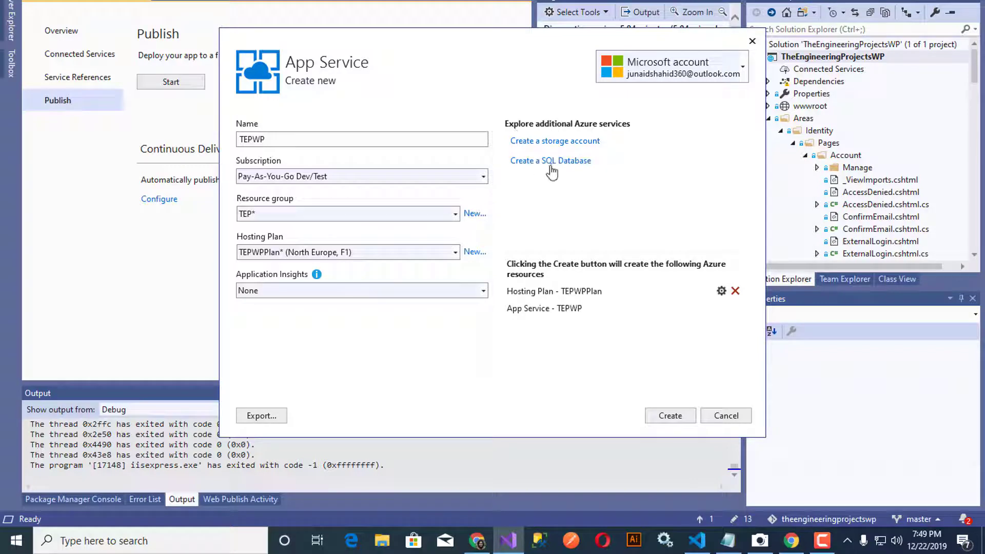
Step: Add a new Azure SQL database and start creating a new database server for it
left_click(582, 163)
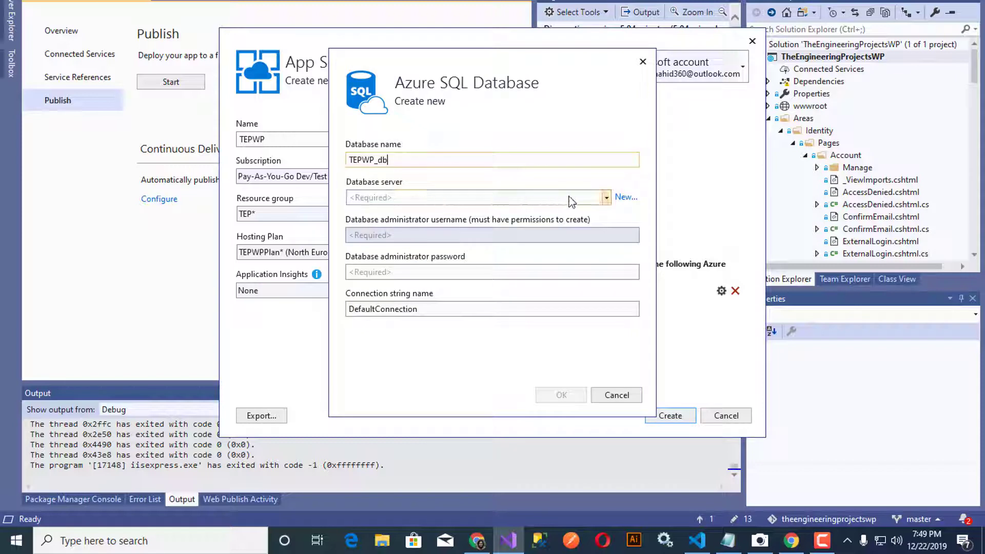
left_click(596, 199)
left_click(606, 199)
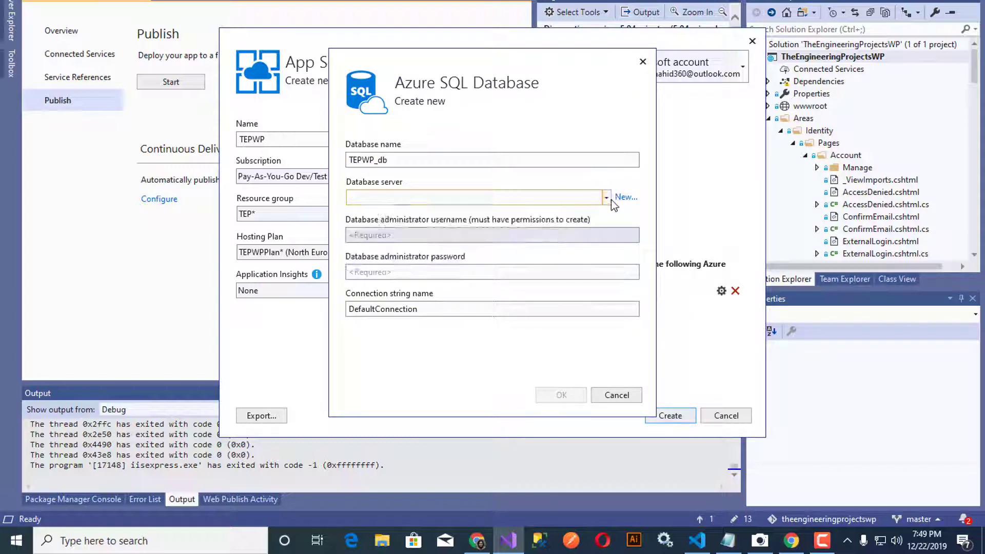
left_click(611, 199)
left_click(625, 197)
left_click(626, 197)
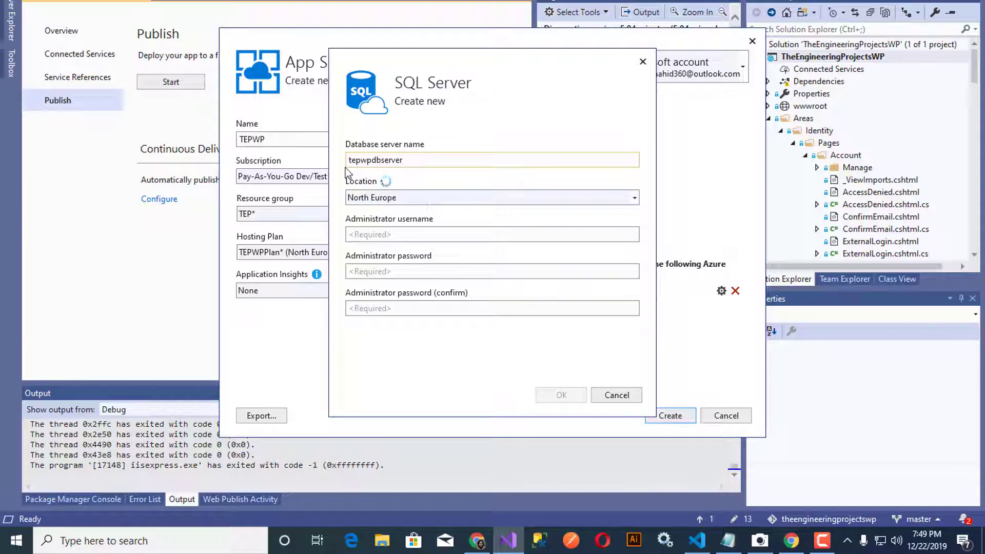
Step: Enter the administrator username and password for tepwpdbserver, then confirm the server and TEPWP_db database
left_click(534, 234)
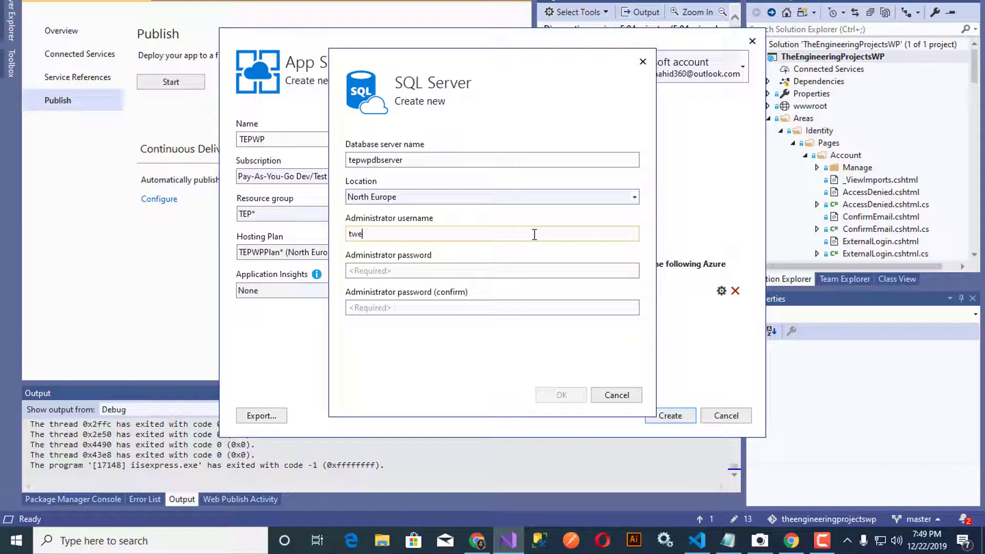
left_click(518, 271)
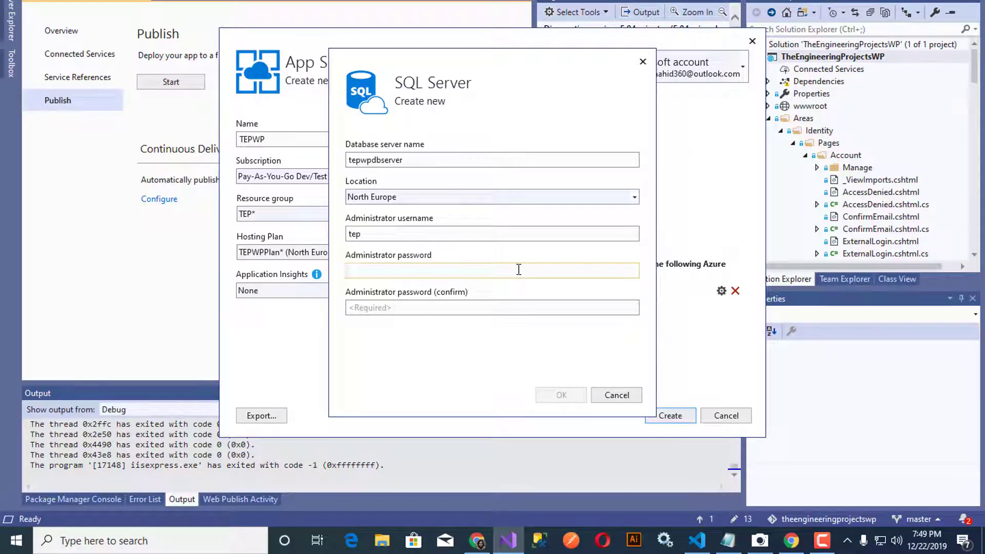
type("****")
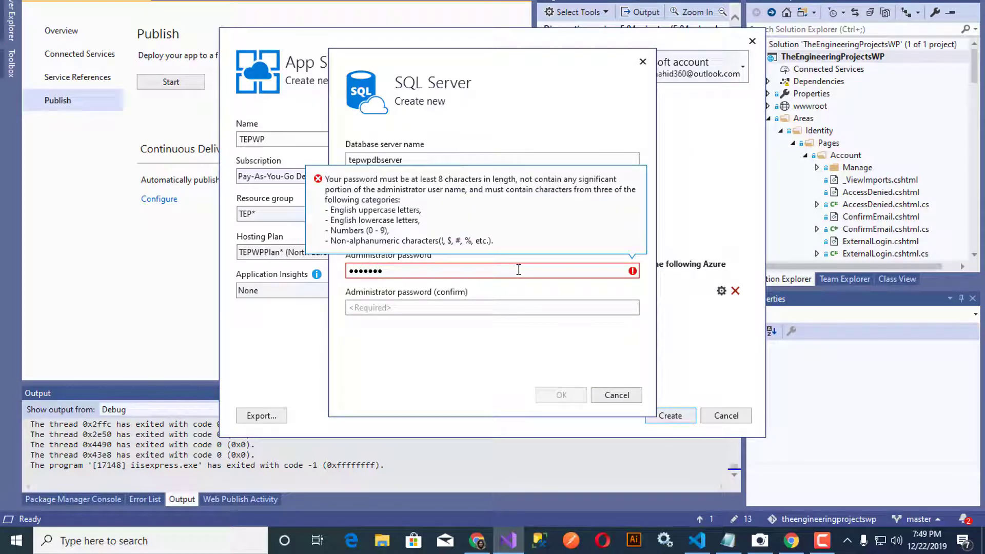
key("BackSpace")
key("BackSpace")
key("BackSpace")
key("BackSpace")
key("BackSpace")
key("BackSpace")
type("***************")
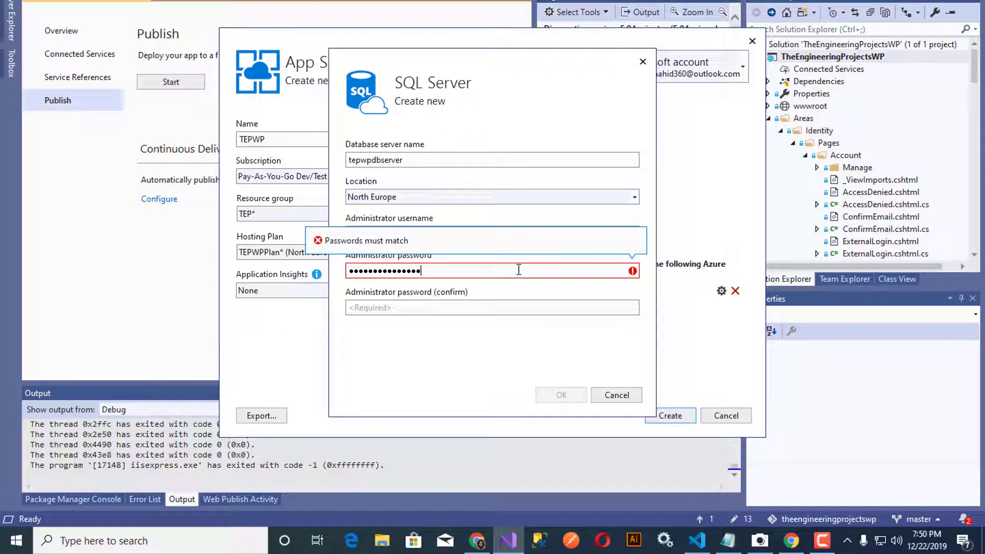
left_click(493, 303)
type("*******")
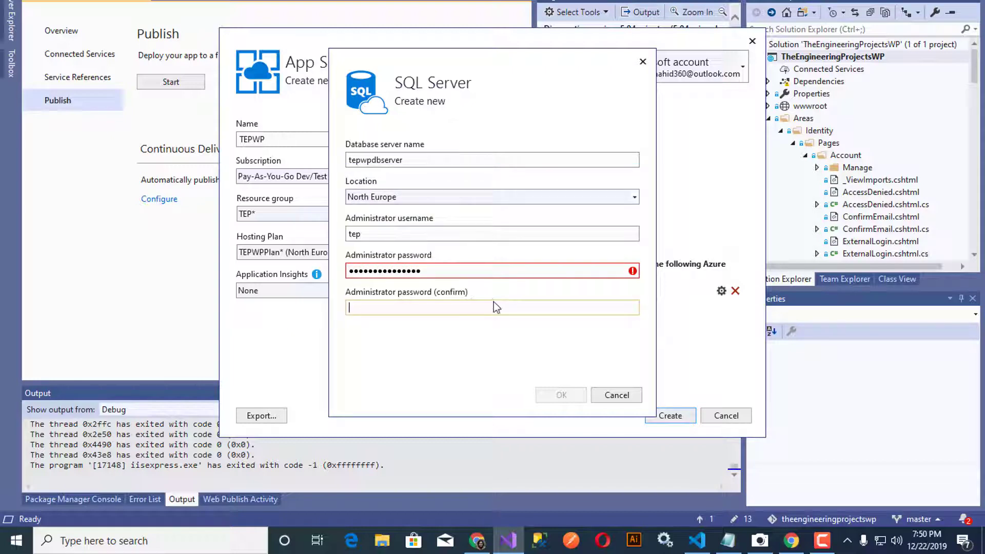
type("********")
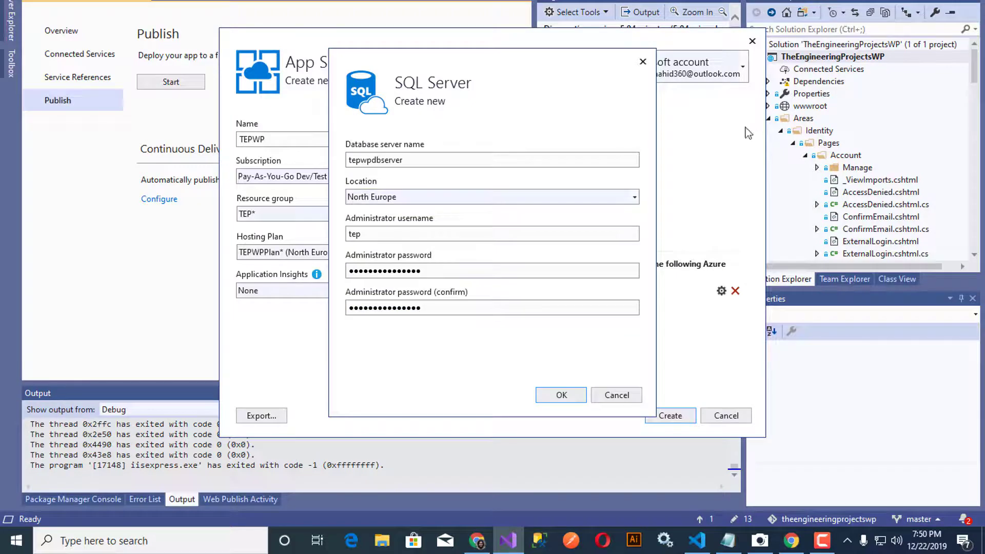
left_click(572, 396)
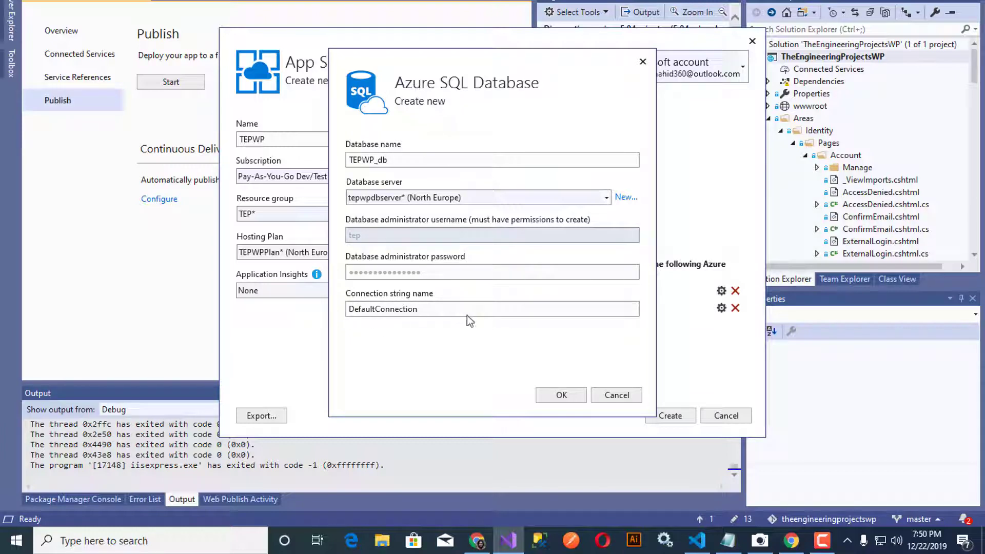
left_click(564, 394)
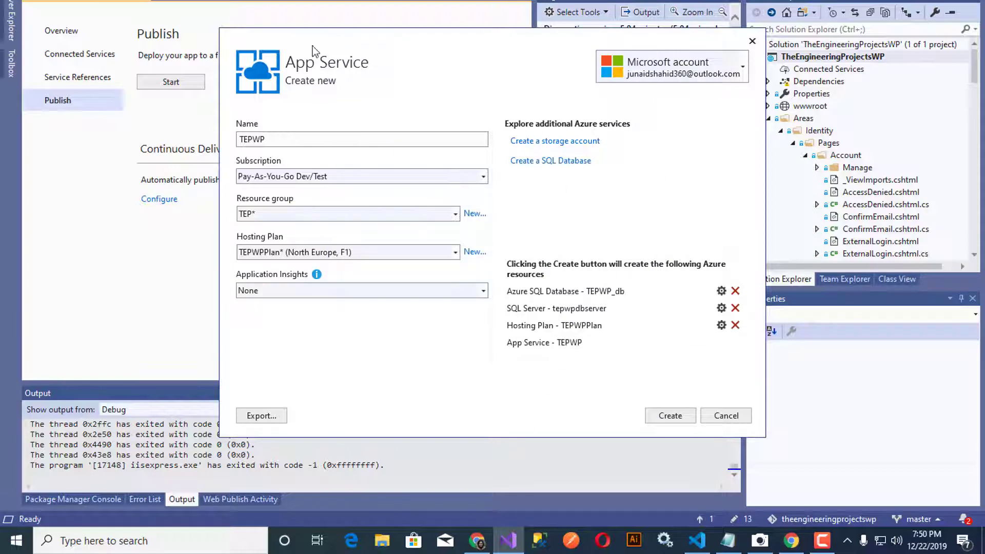
Step: Create the TEPWP App Service with its hosting plan, SQL server and TEPWP_db, and let deployment begin
left_click(663, 417)
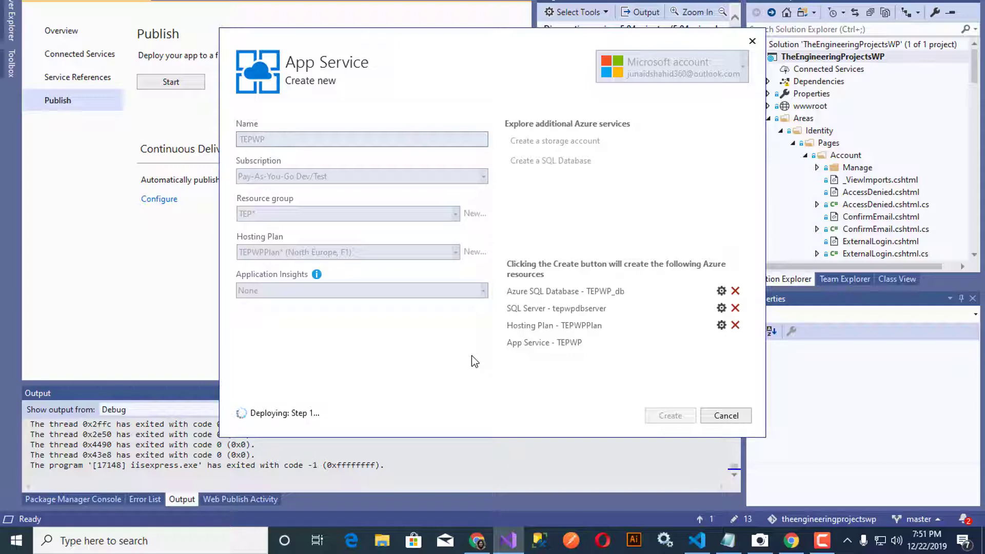
left_click_drag(472, 43, 511, 149)
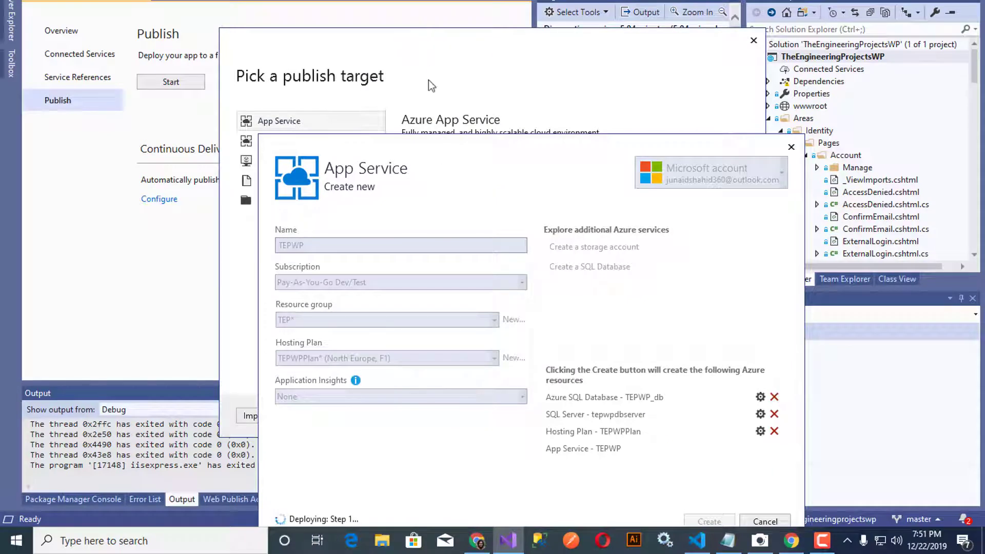
left_click_drag(433, 145, 375, 49)
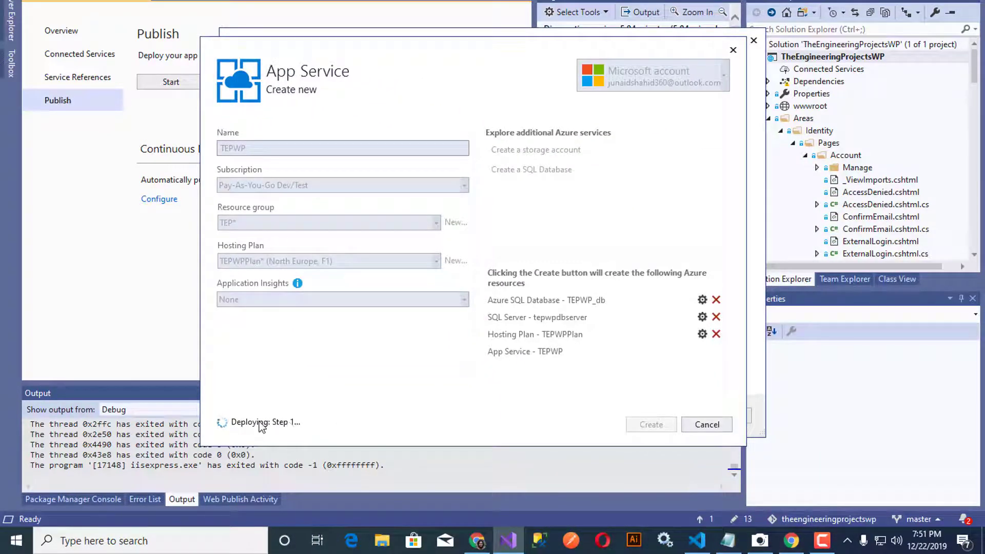
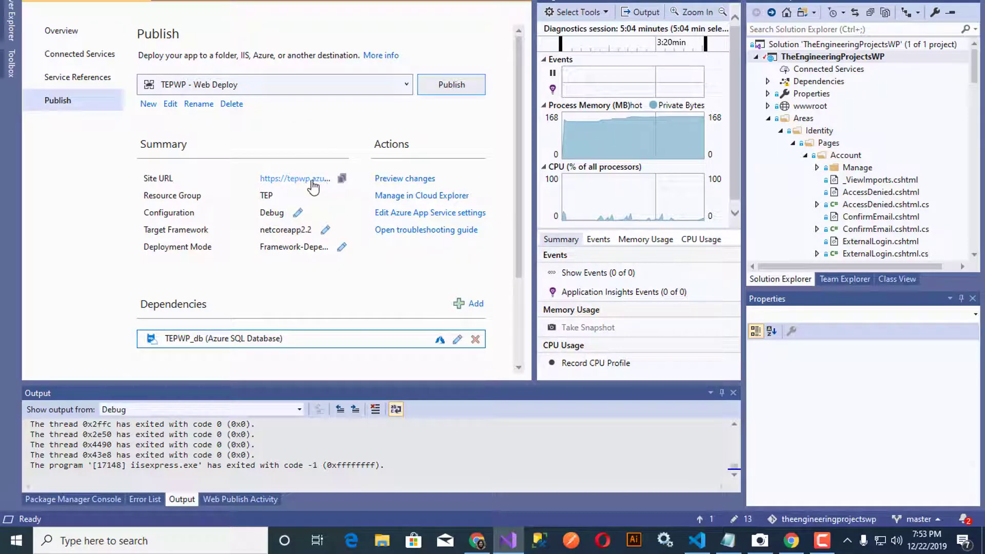
Step: Load the deployed site's URL in the browser
left_click(341, 178)
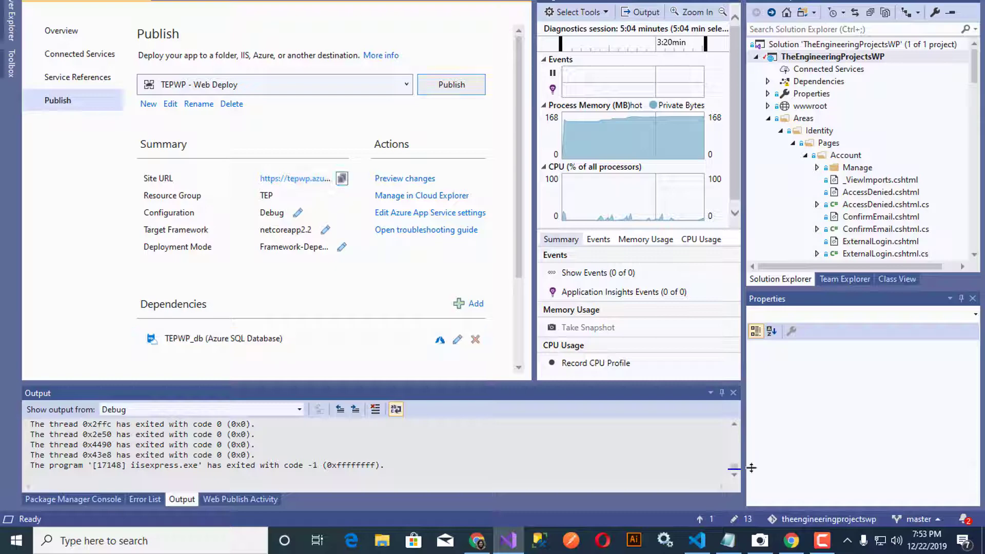
left_click(796, 545)
key("ctrl+v")
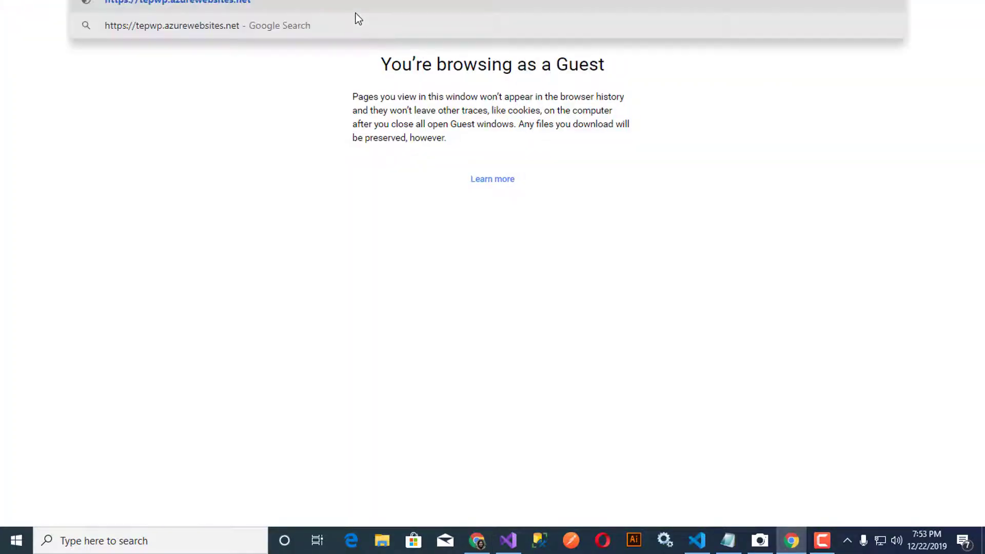
key("Return")
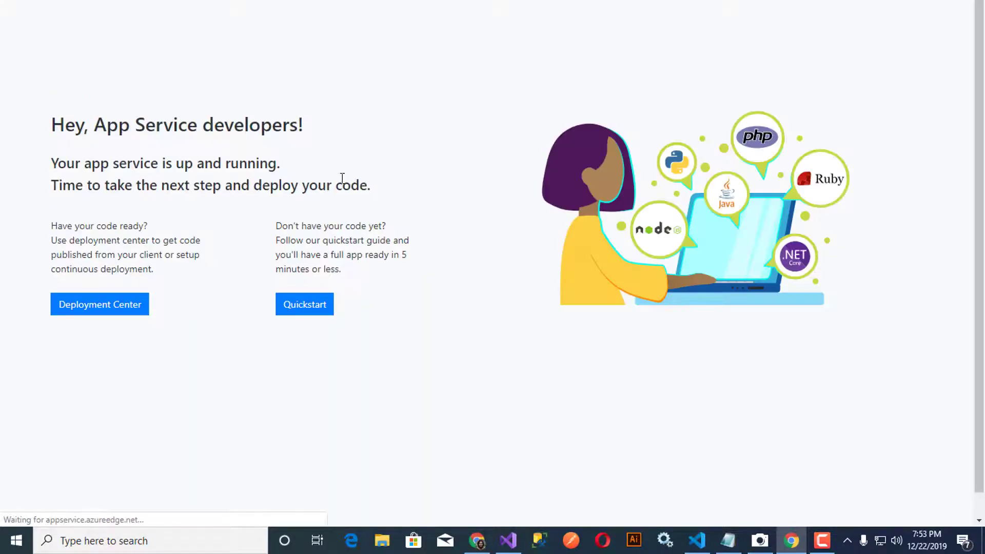
Step: Republish the project to the TEPWP Web Deploy target with a larger Output pane, then bring the browser back
key("alt+Tab")
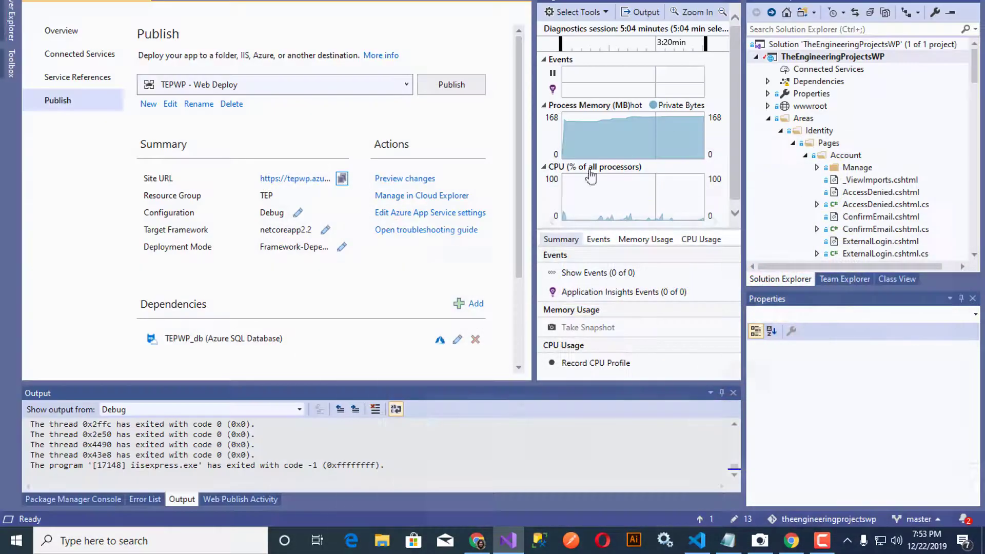
left_click(457, 90)
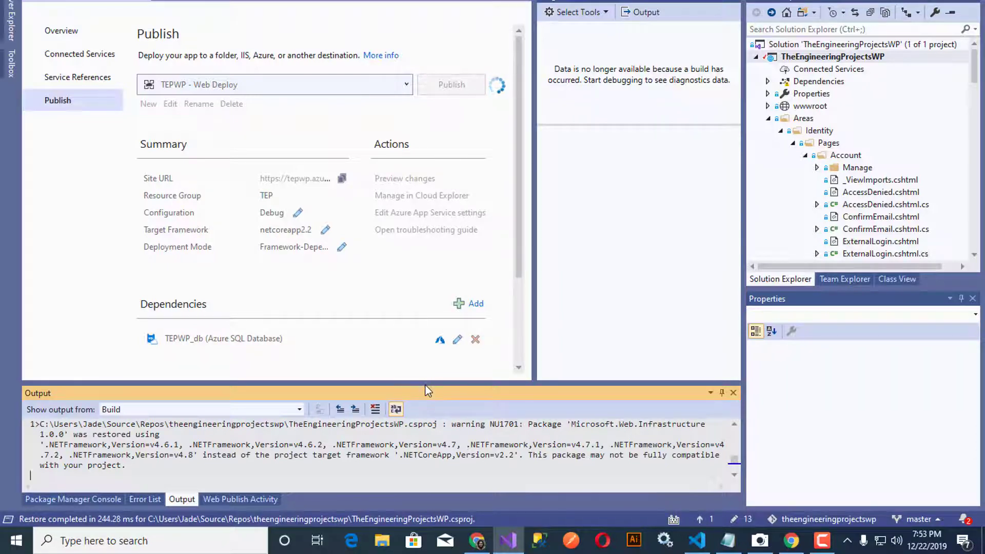
left_click_drag(425, 382, 426, 229)
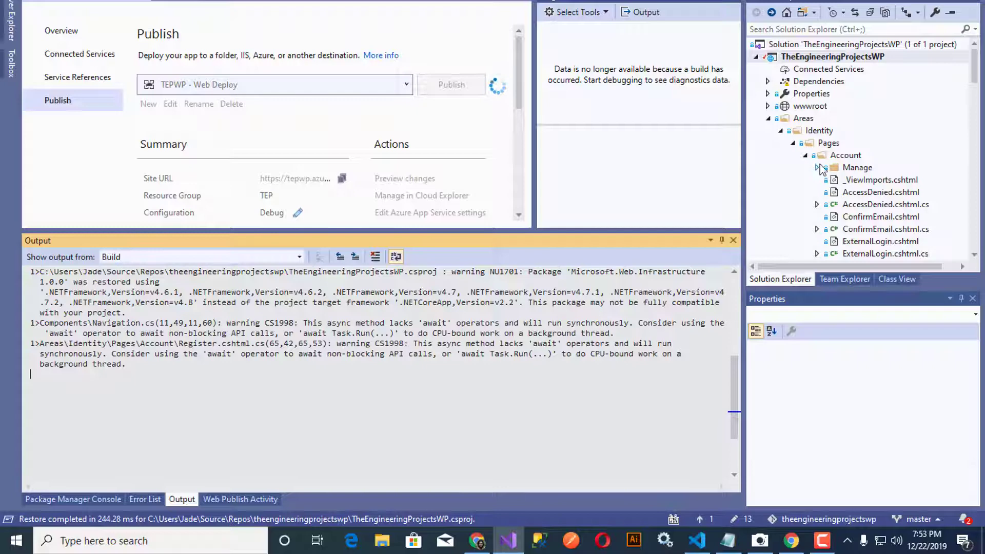
left_click(768, 118)
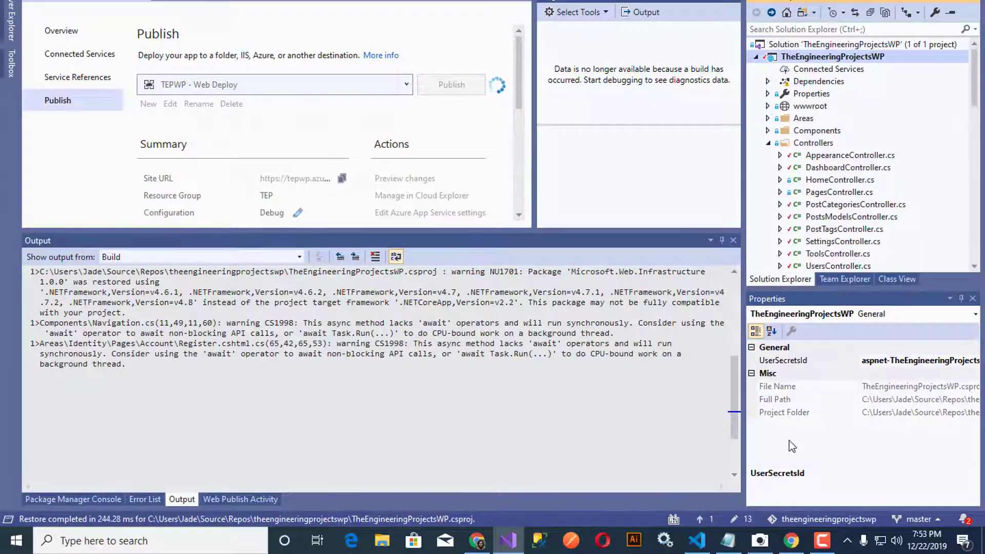
left_click(792, 541)
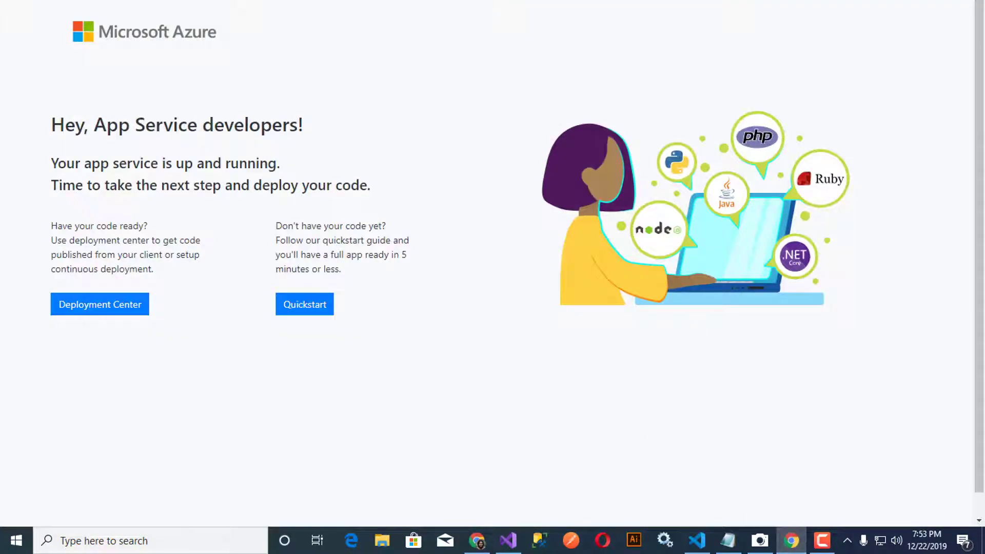
Step: Minimize the browser so Visual Studio's publish output, now adding theme images, stays visible
left_click(508, 540)
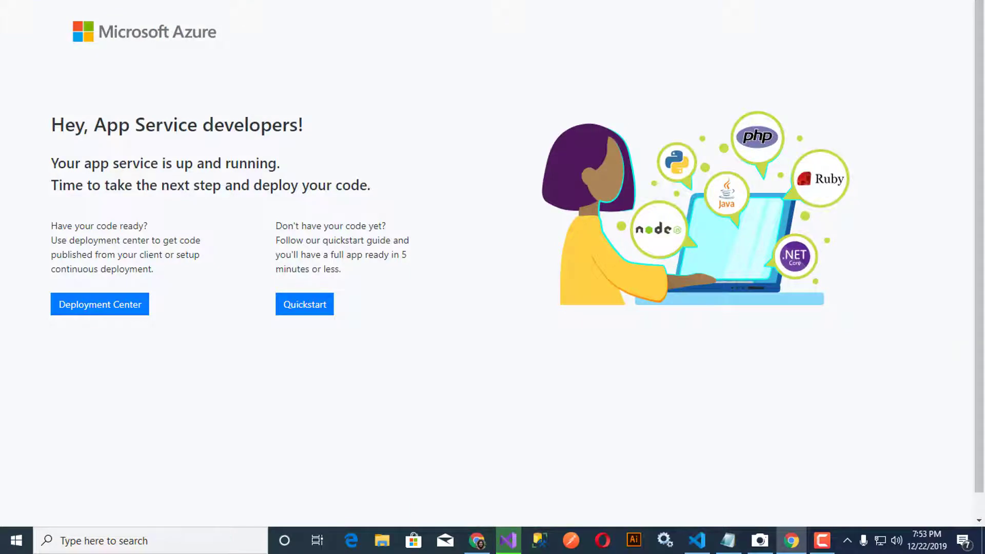
left_click(905, 2)
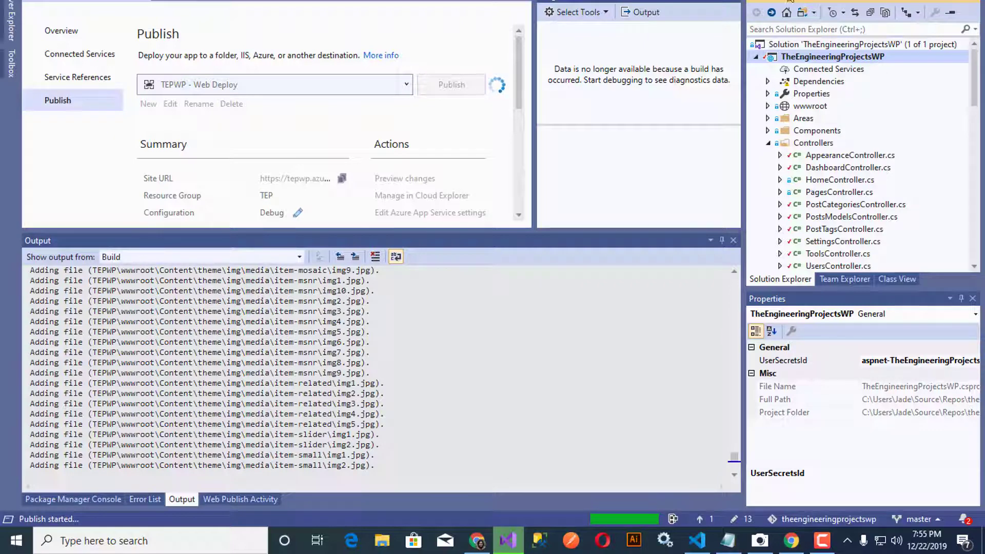
Step: Check the browser, minimize it again, and open Visual Studio's View menu
left_click(790, 540)
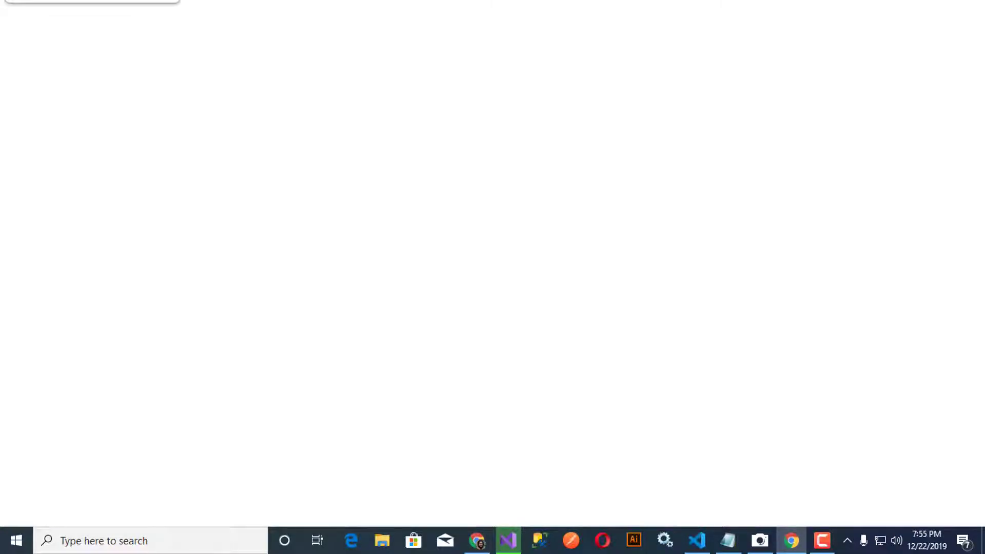
left_click(905, 1)
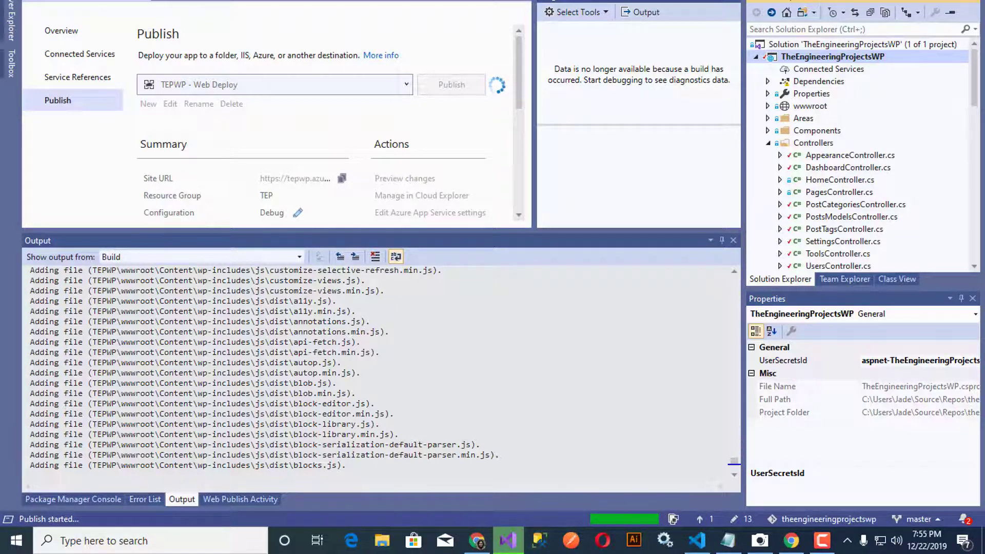
left_click(88, 0)
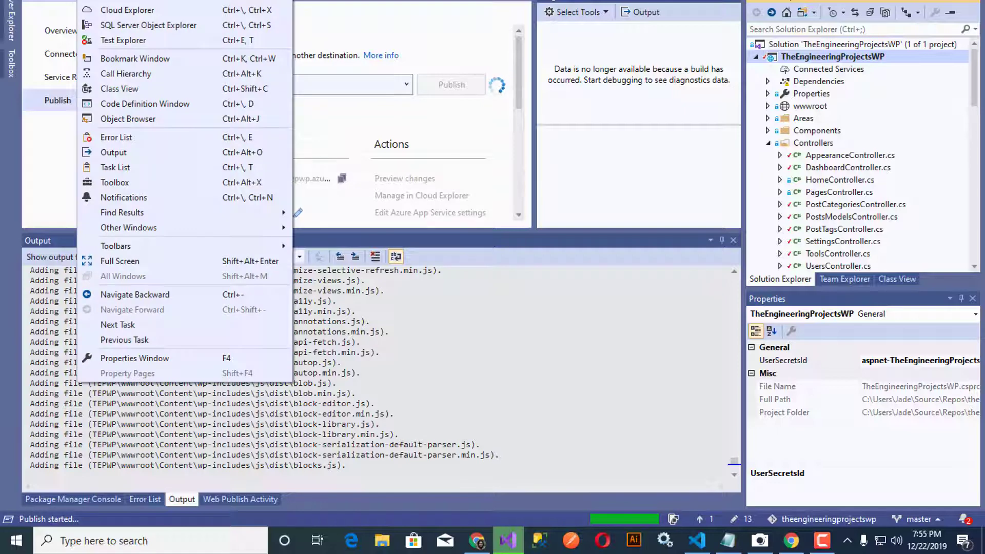
Step: In Server Explorer, select the Azure SQL database TEPWP_db to show its North Europe, tepwpdbserver properties
left_click(123, 3)
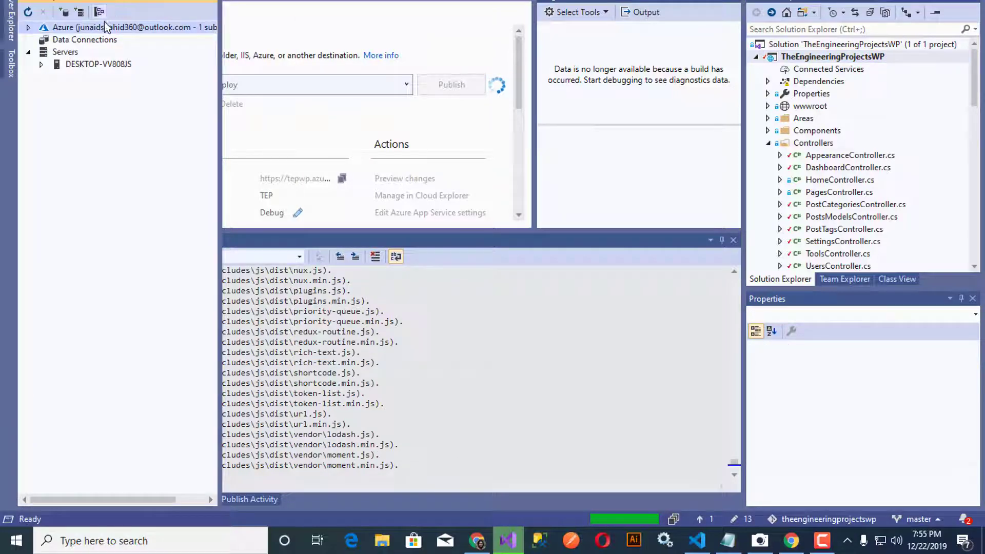
left_click(27, 28)
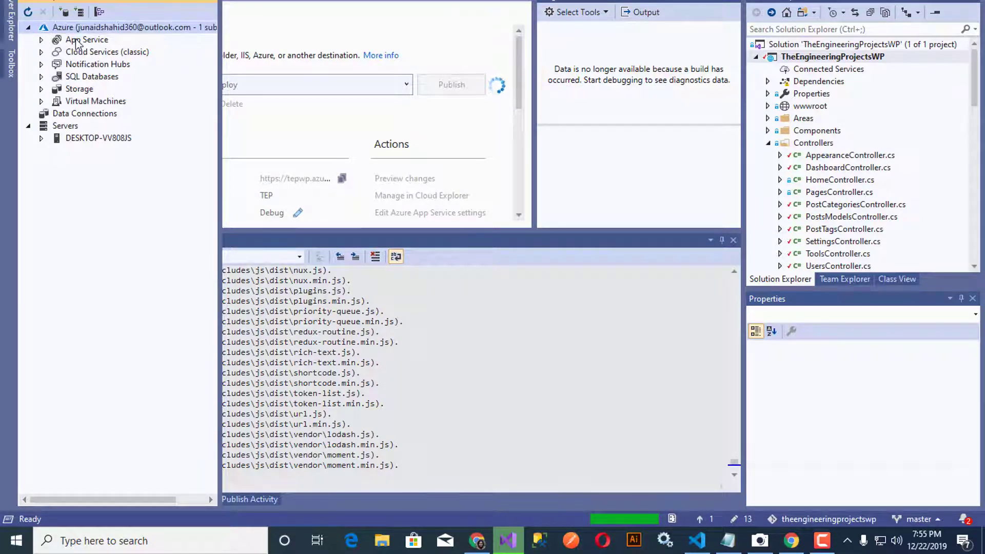
left_click(43, 77)
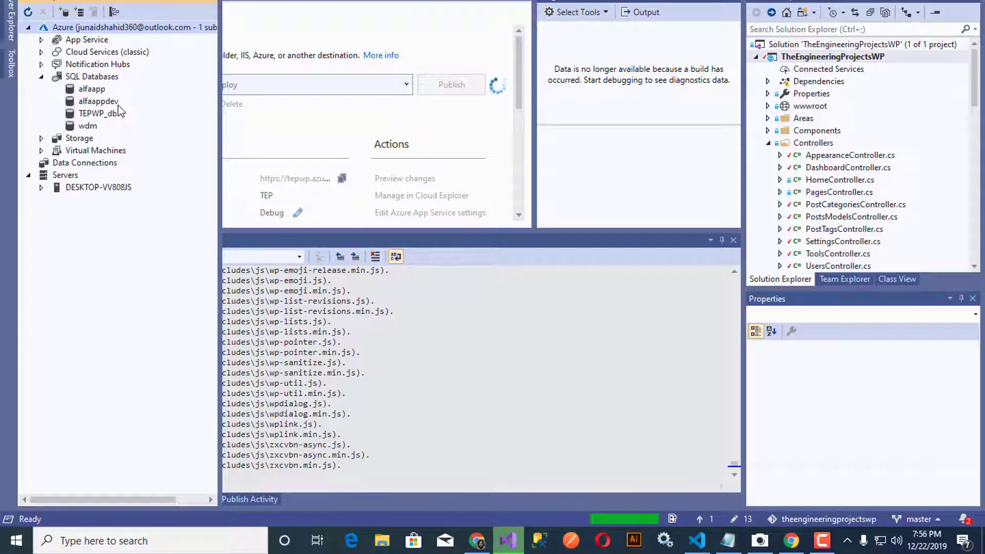
left_click(81, 118)
right_click(88, 117)
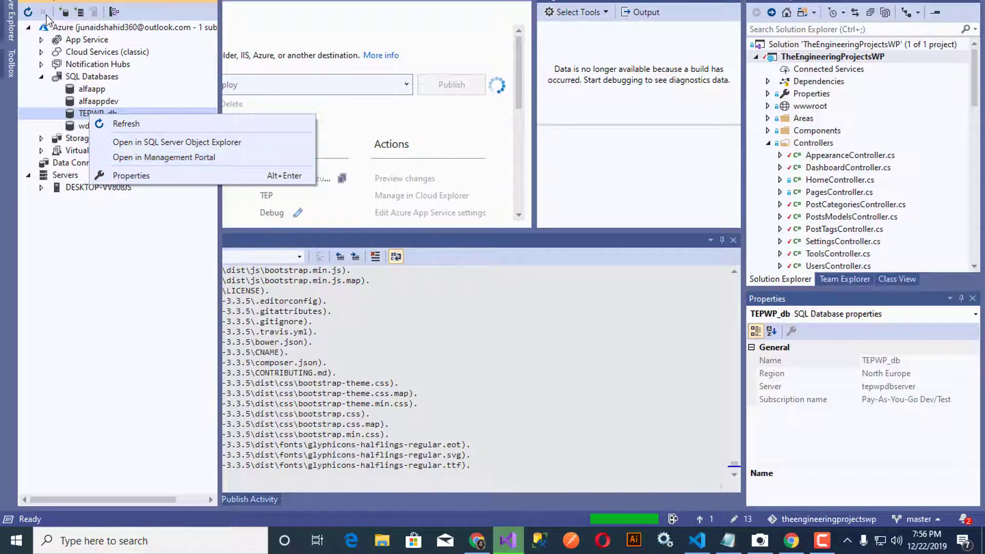
left_click(11, 22)
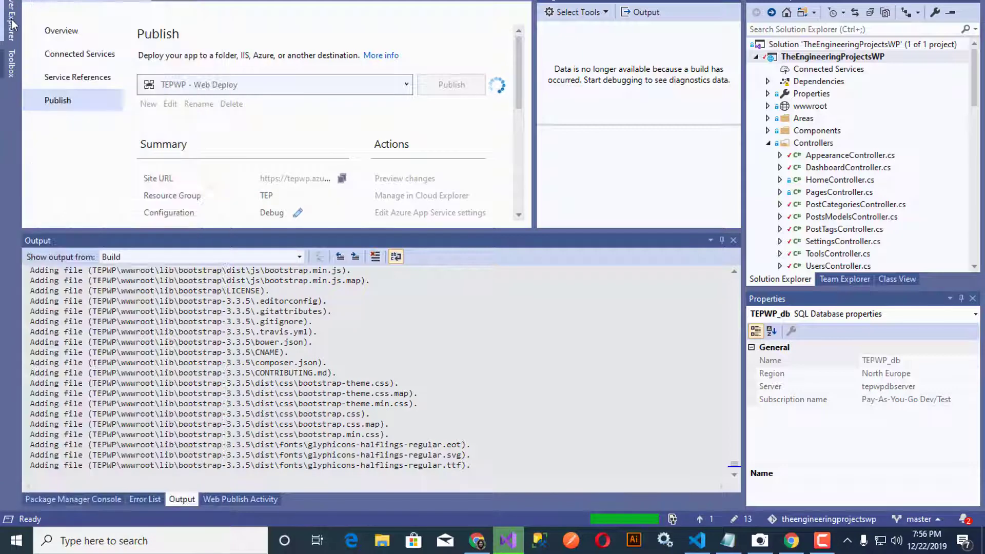
Step: Open SQL Server Object Explorer and expand the local MSSQLLocalDB instance's databases
left_click(114, 0)
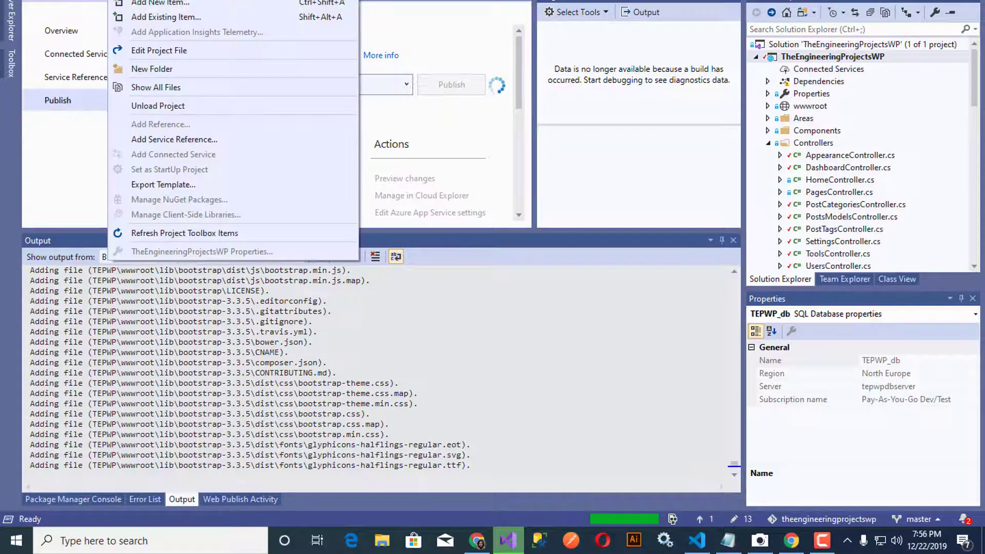
mouse_move(89, 0)
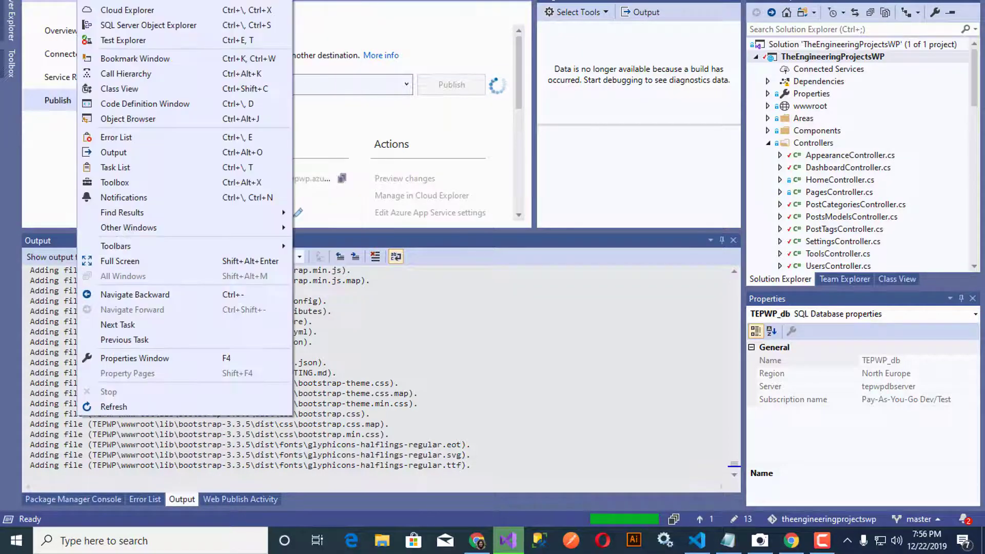
left_click(129, 26)
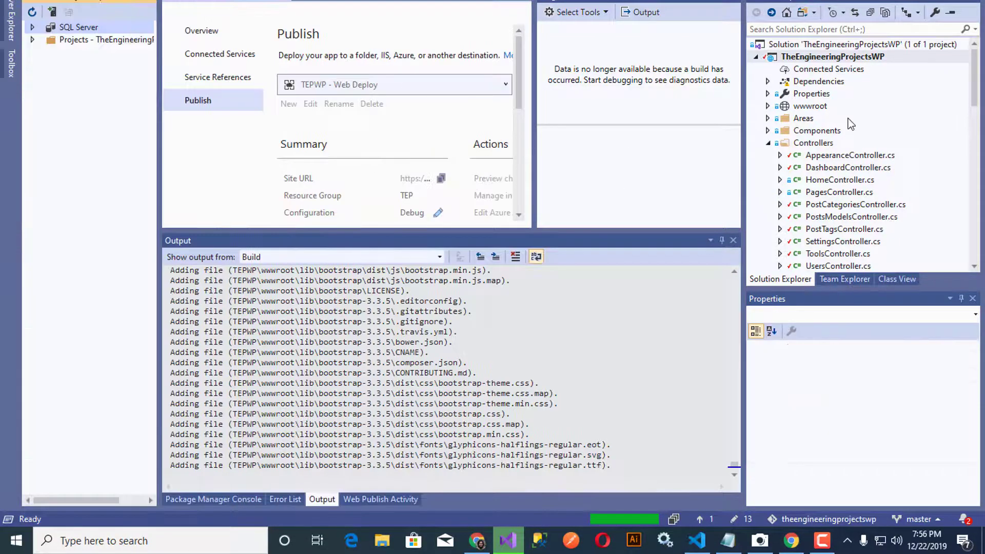
left_click(32, 26)
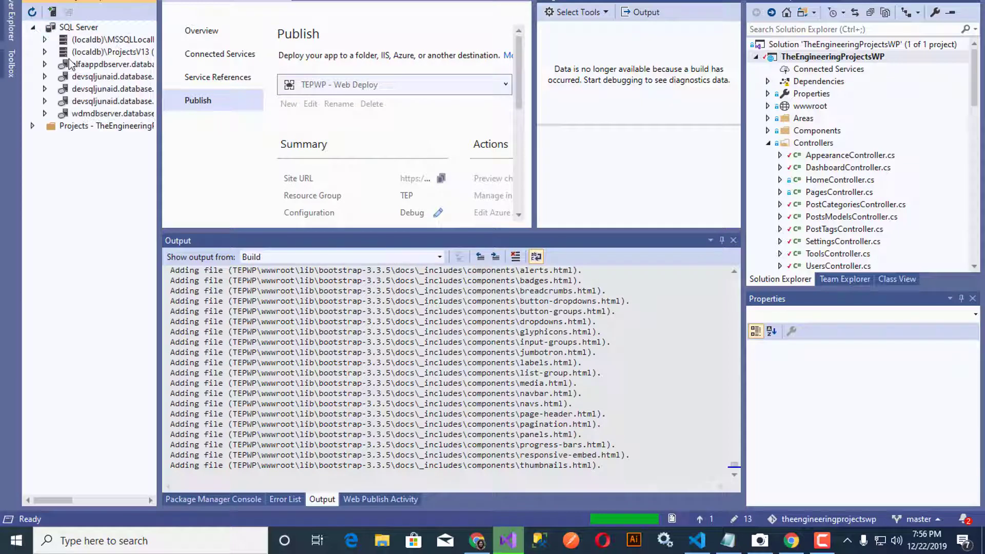
left_click(47, 40)
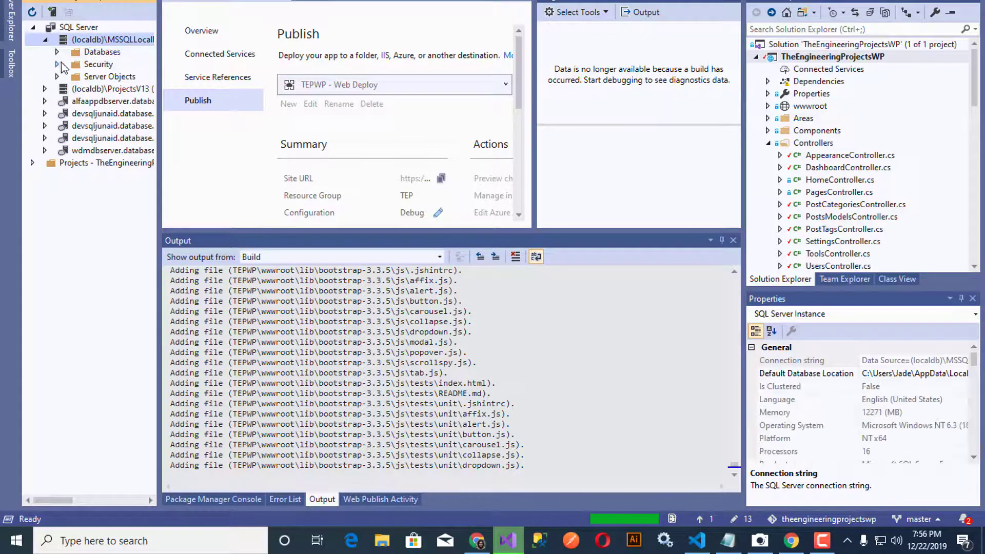
left_click(57, 53)
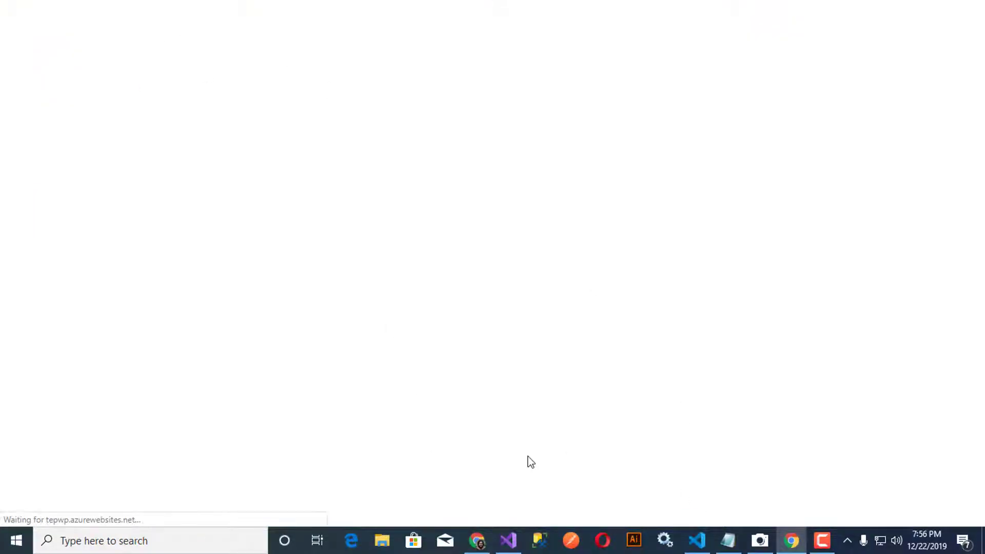
Step: Check the local site database's options and the publish summary as publishing completes
left_click(509, 540)
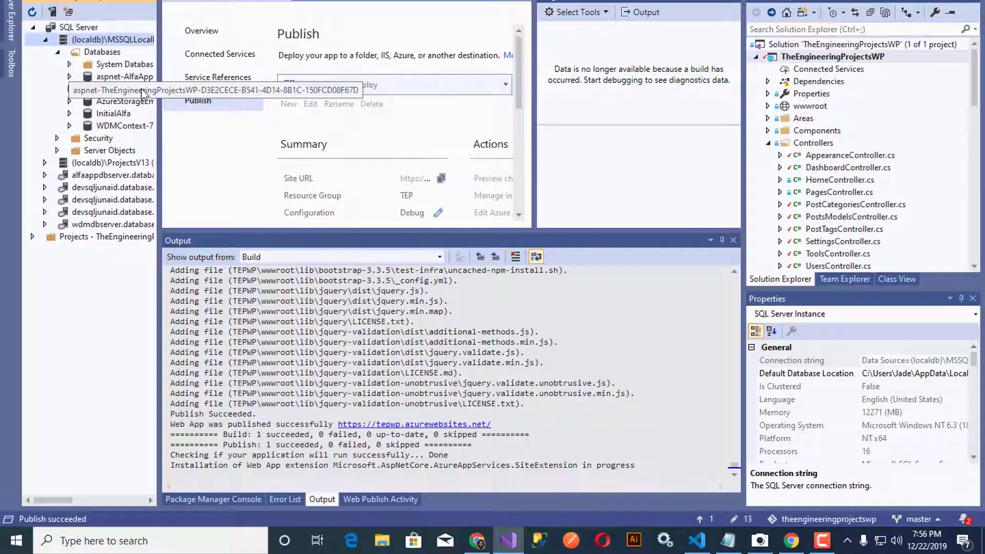
right_click(125, 94)
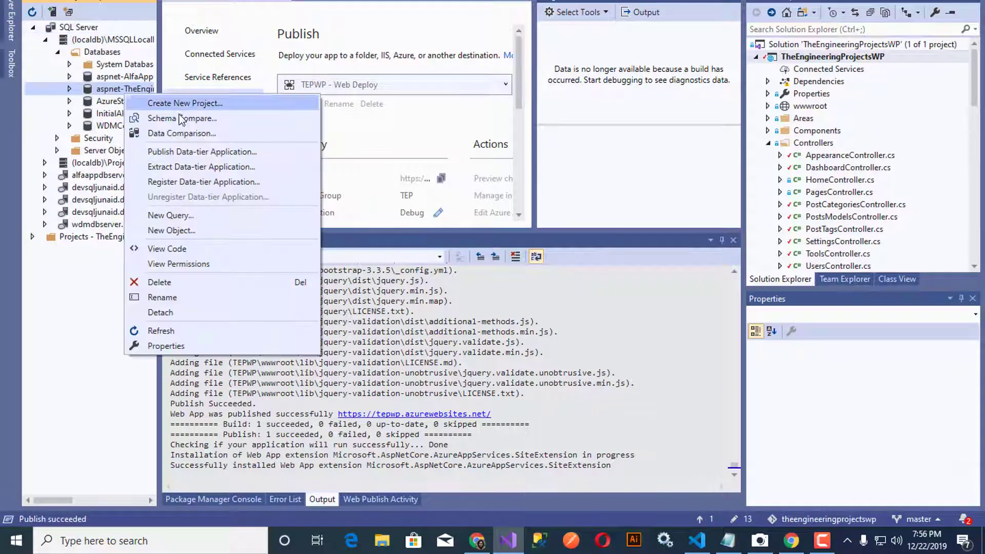
left_click(183, 135)
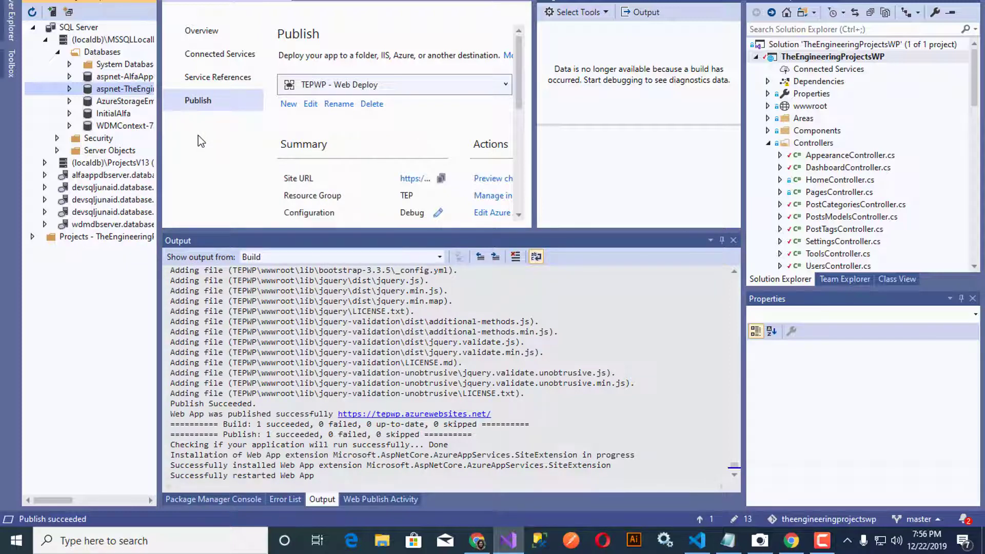
left_click(364, 189)
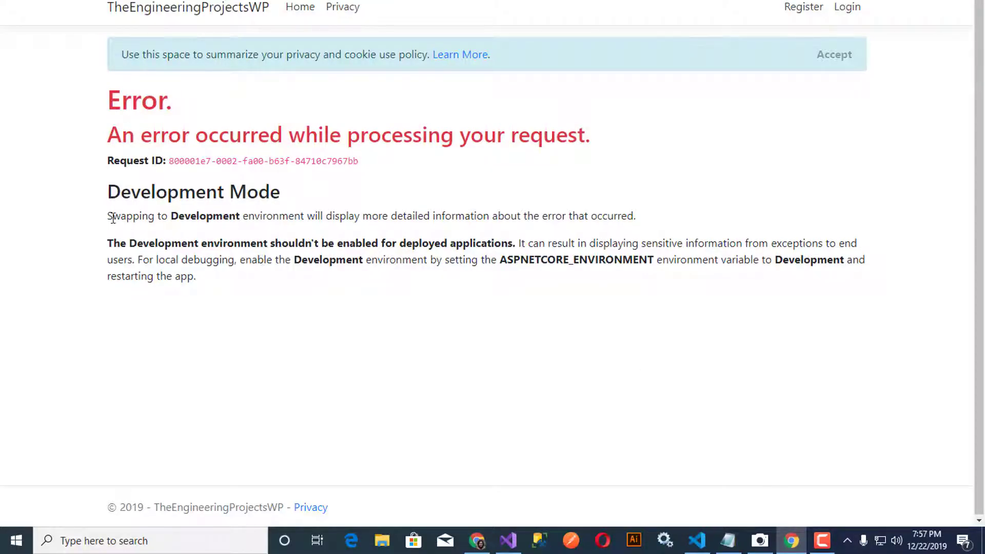
Step: Highlight the error page's advice to set ASPNETCORE_ENVIRONMENT to Development, then return to Visual Studio's local database
left_click_drag(108, 215, 669, 219)
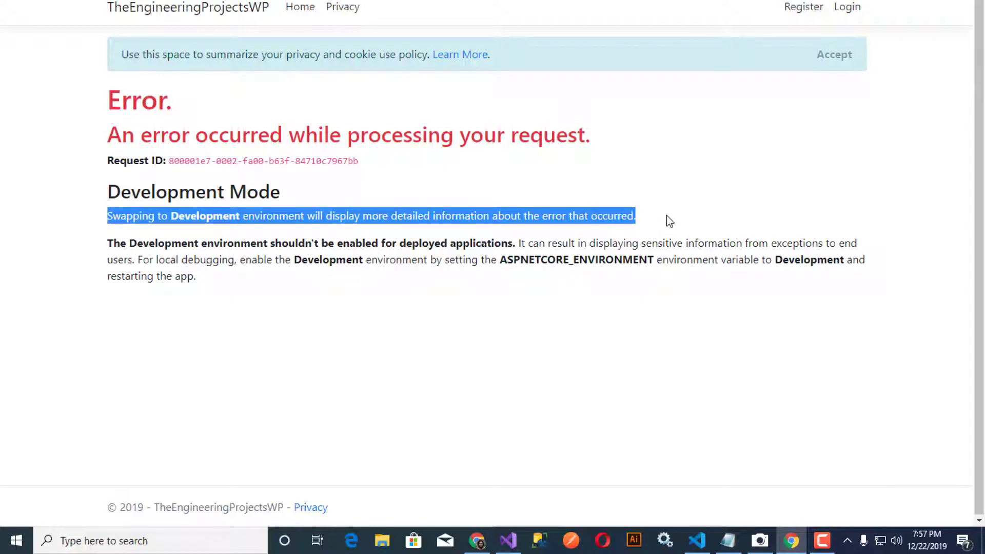
left_click_drag(127, 243, 897, 263)
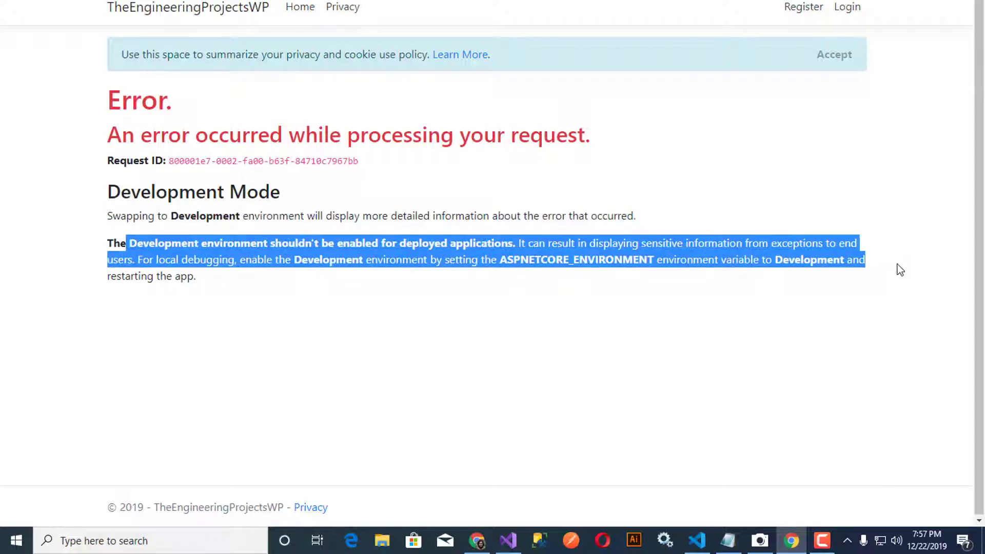
left_click(618, 280)
double_click(596, 260)
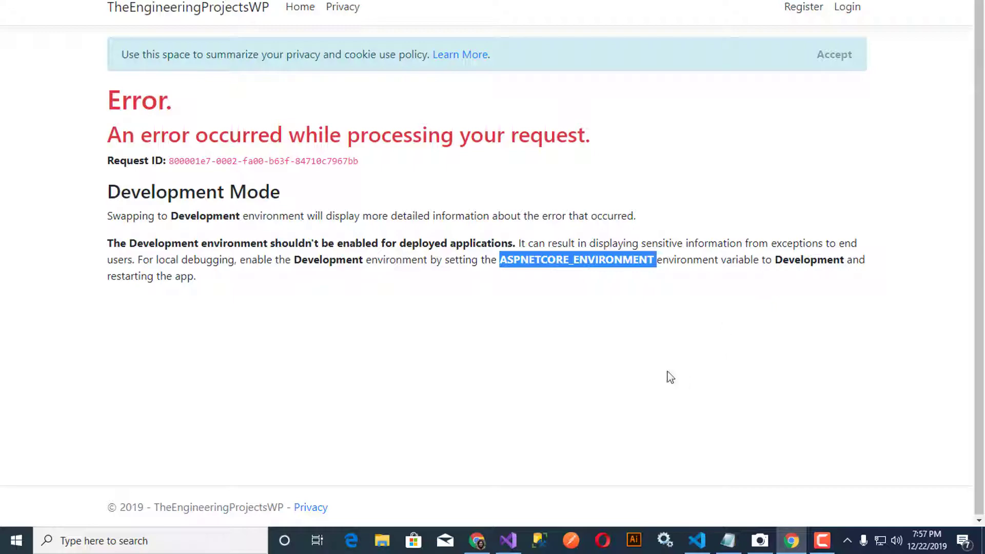
left_click(513, 540)
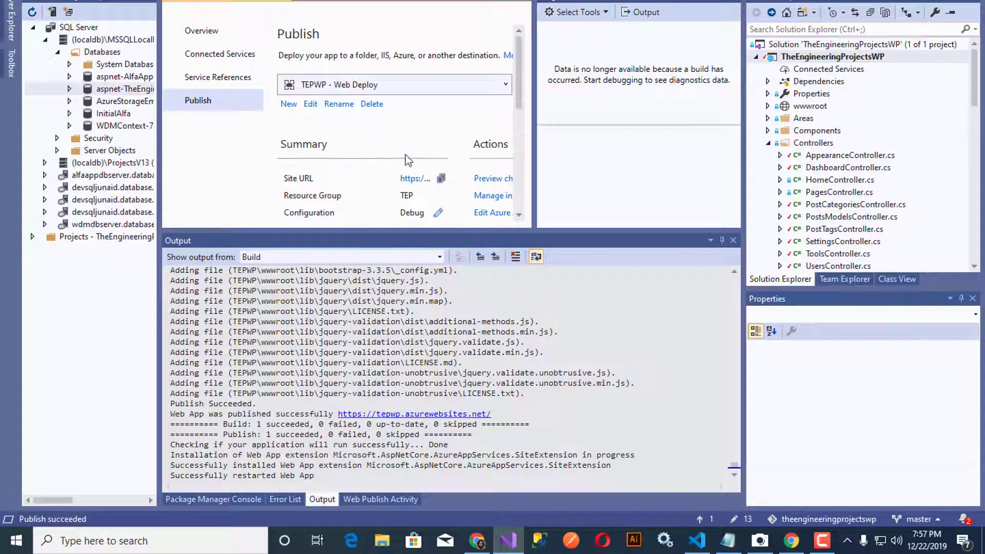
right_click(119, 88)
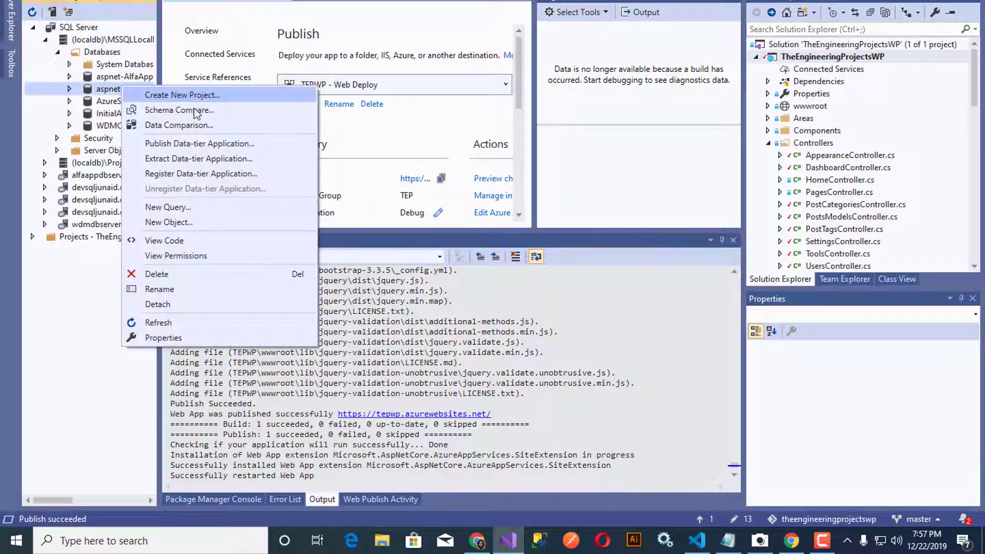
Step: Start a data comparison from the local site database, targeting Azure database TEPWP_db on tepwpdbserver
left_click(202, 125)
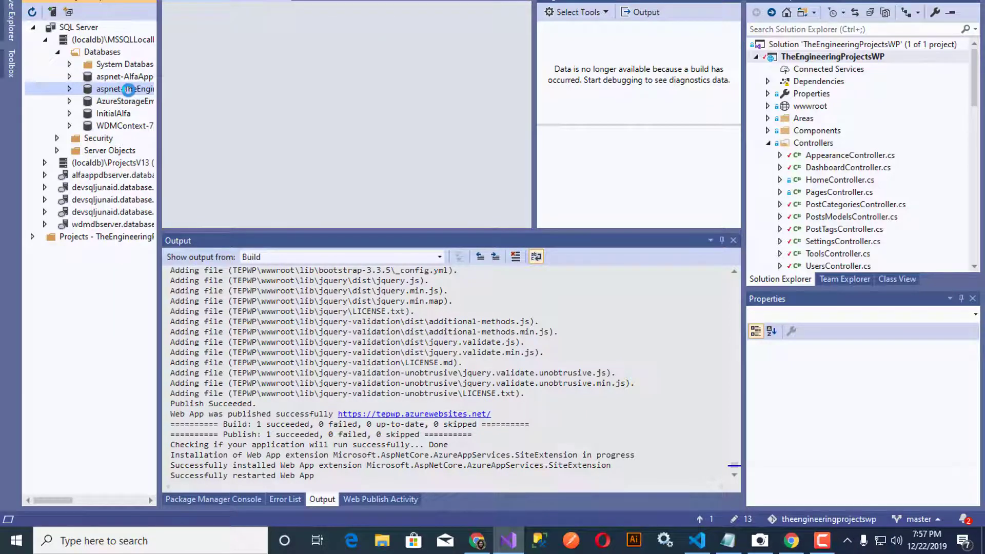
left_click(560, 172)
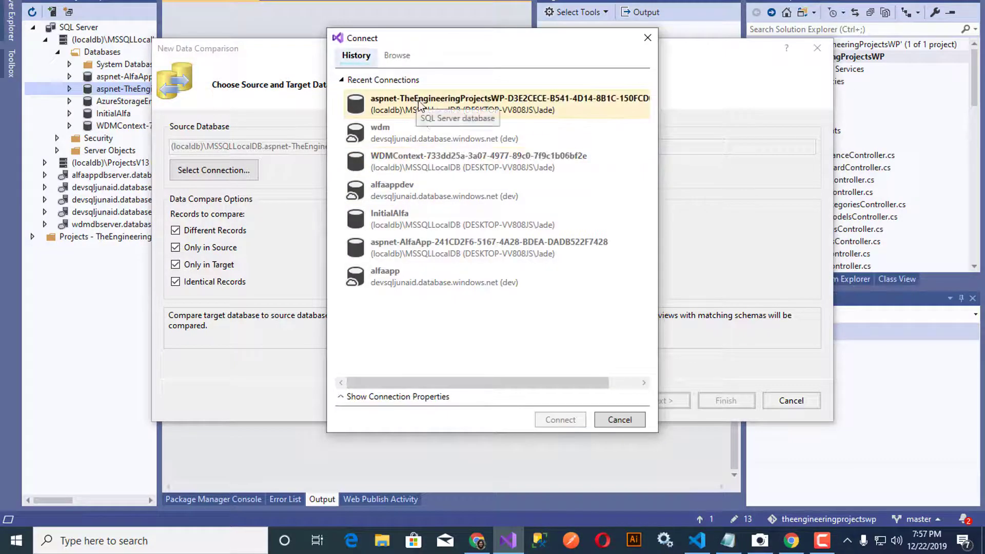
left_click(403, 59)
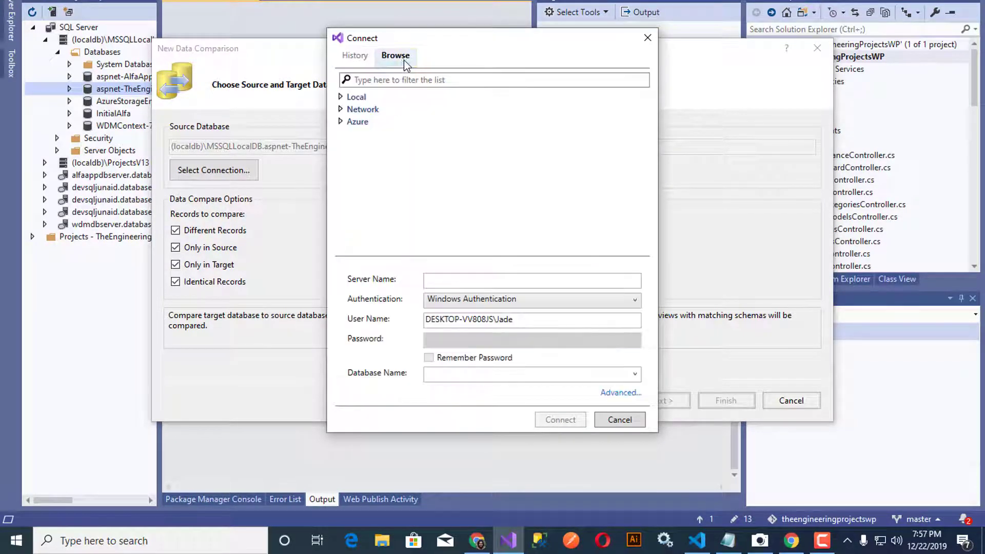
left_click(341, 122)
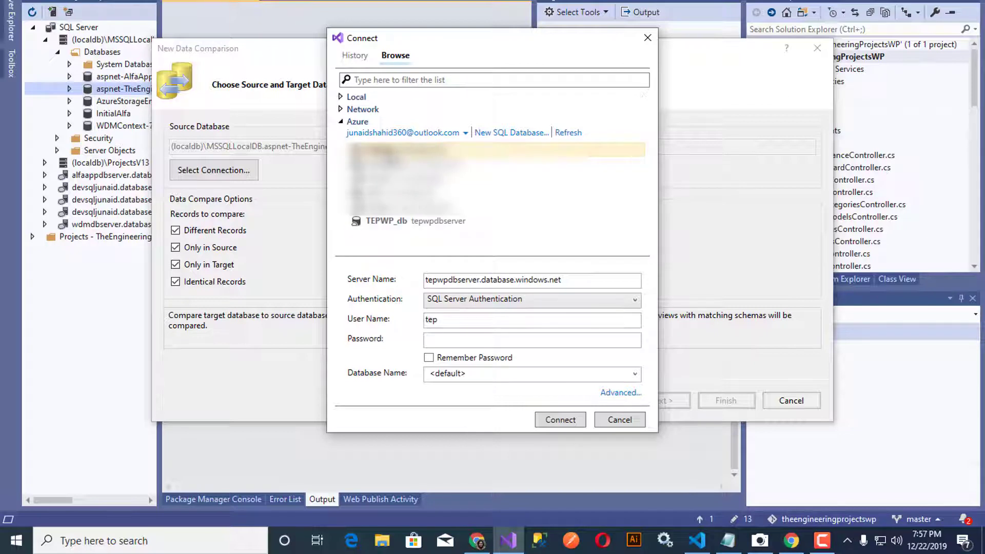
left_click(408, 226)
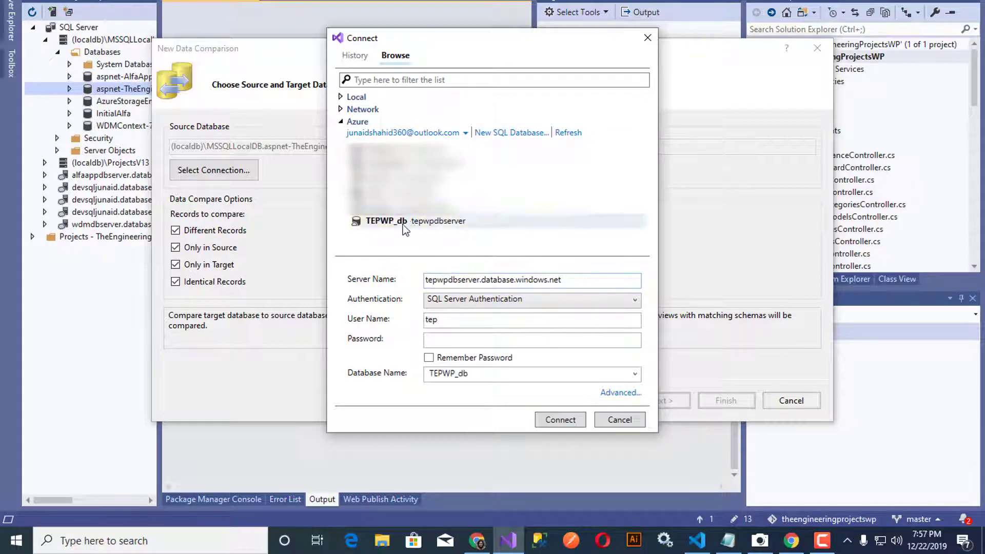
Step: Enter and remember the TEPWP_db password, allow the firewall rule, and connect it as target
left_click(464, 338)
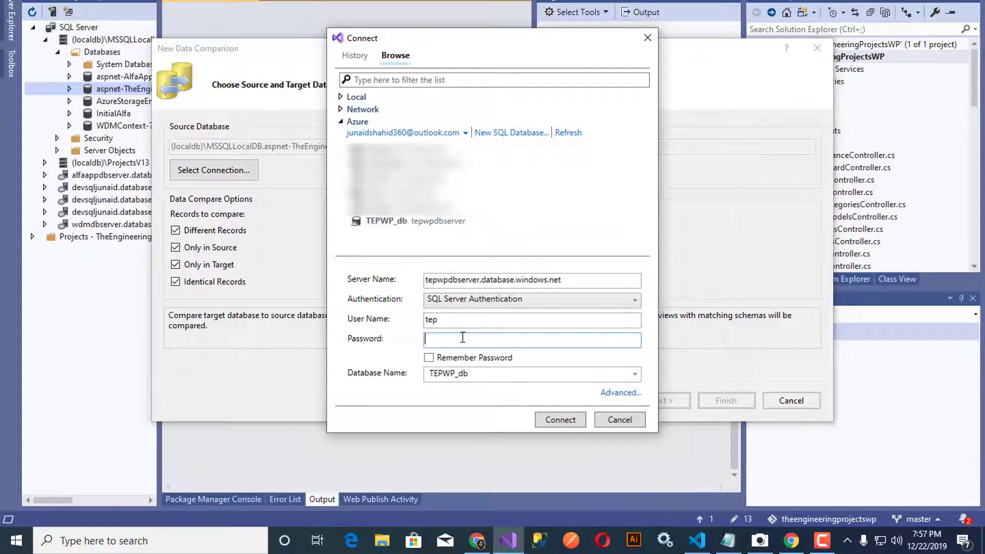
type("•••••••••••••••")
left_click(476, 358)
left_click(576, 420)
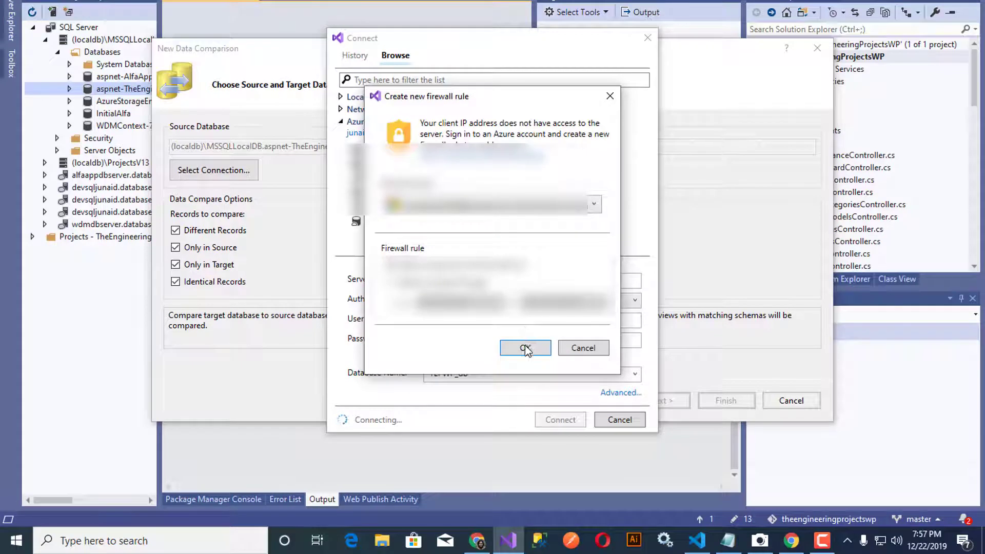
left_click(525, 348)
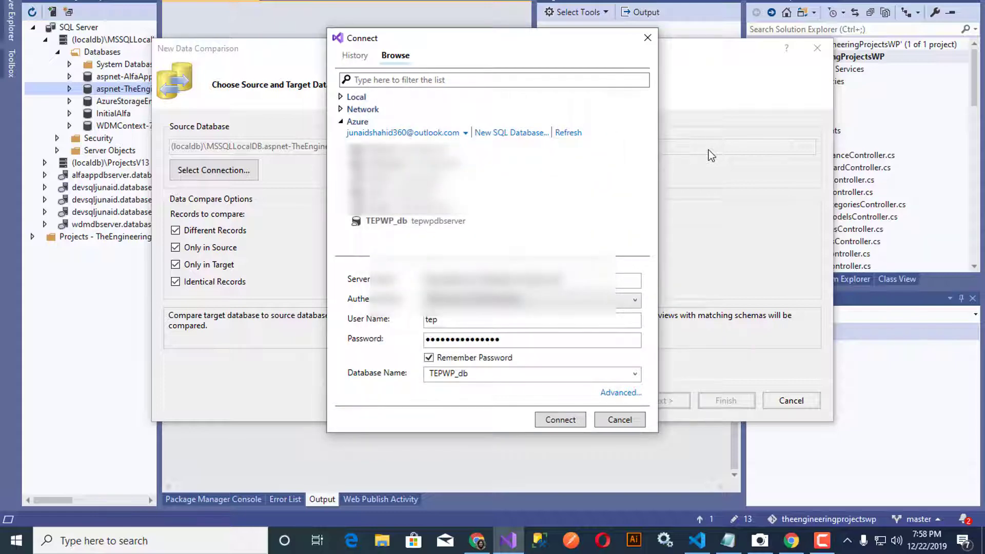
left_click(565, 419)
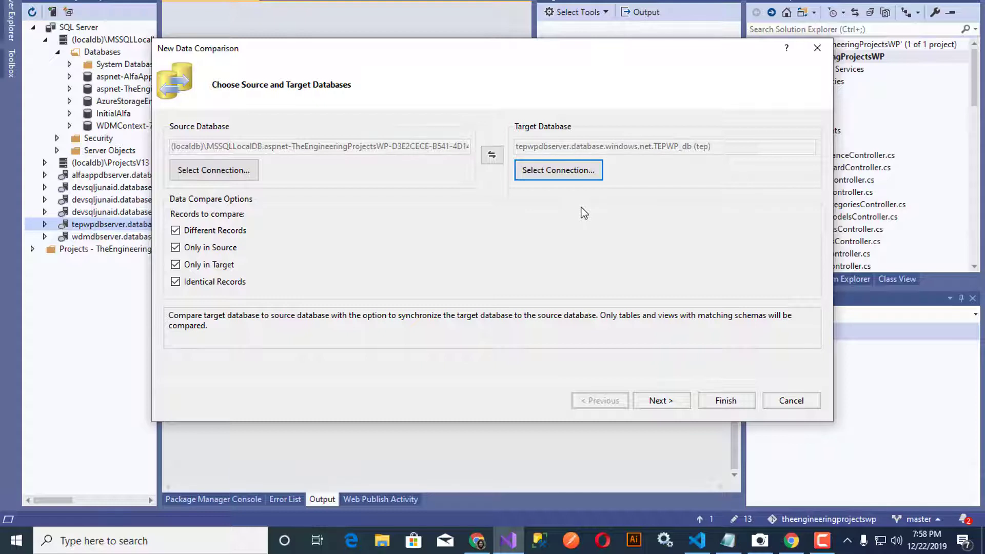
Step: Advance the comparison to object selection and tick both Tables and Views
left_click(660, 399)
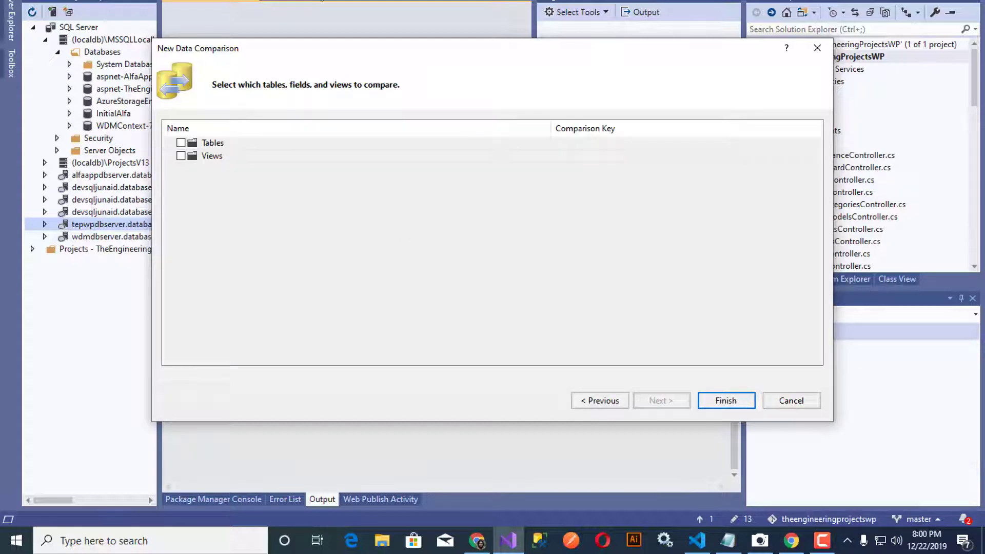
left_click(180, 144)
left_click(181, 156)
Step: Run the data comparison and hide side panels to enlarge the results area
left_click(716, 404)
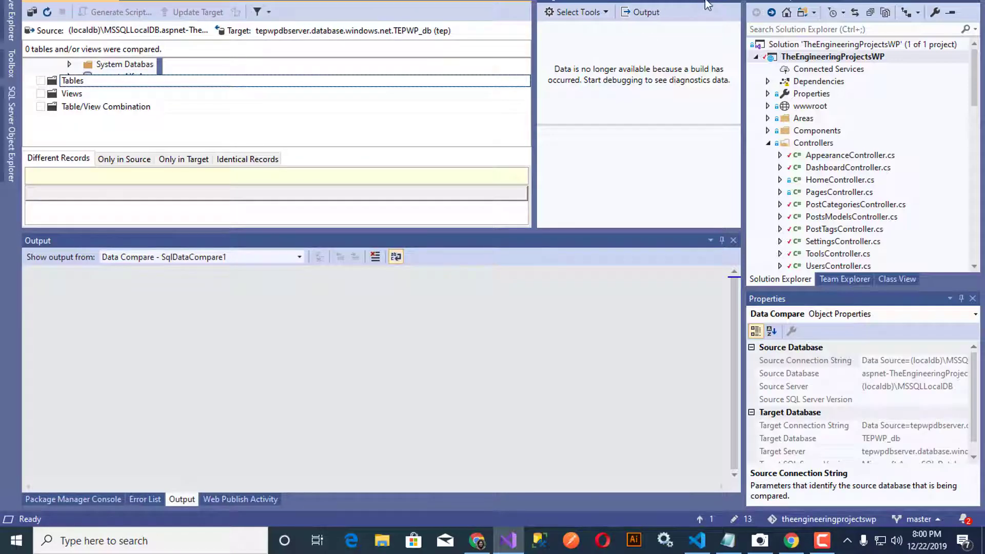
left_click(724, 3)
left_click(948, 4)
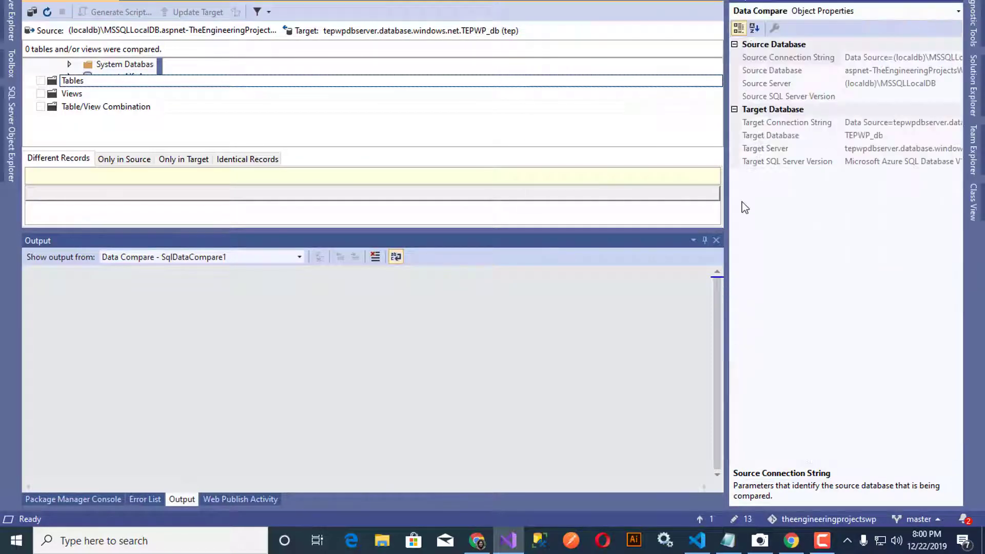
left_click(948, 4)
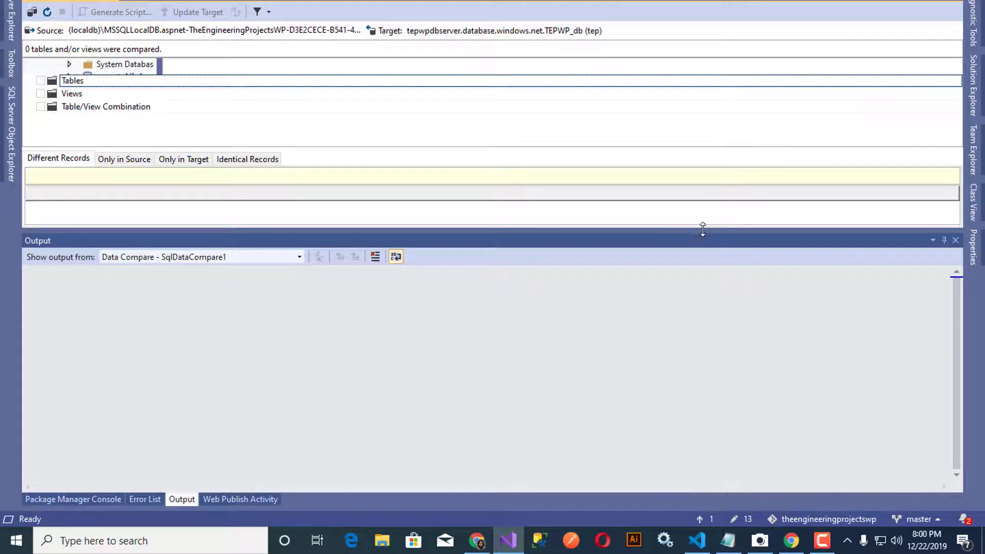
left_click_drag(702, 230, 644, 404)
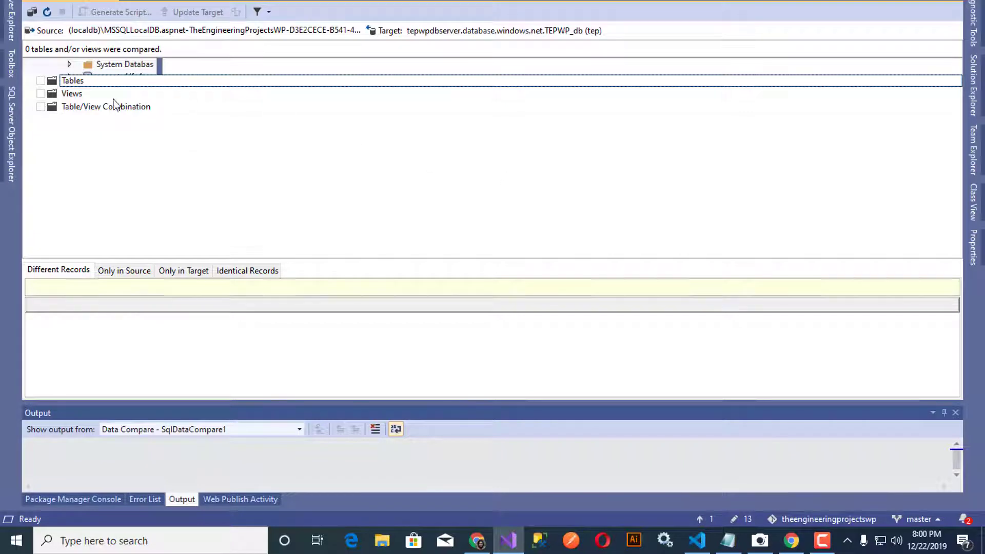
left_click(52, 94)
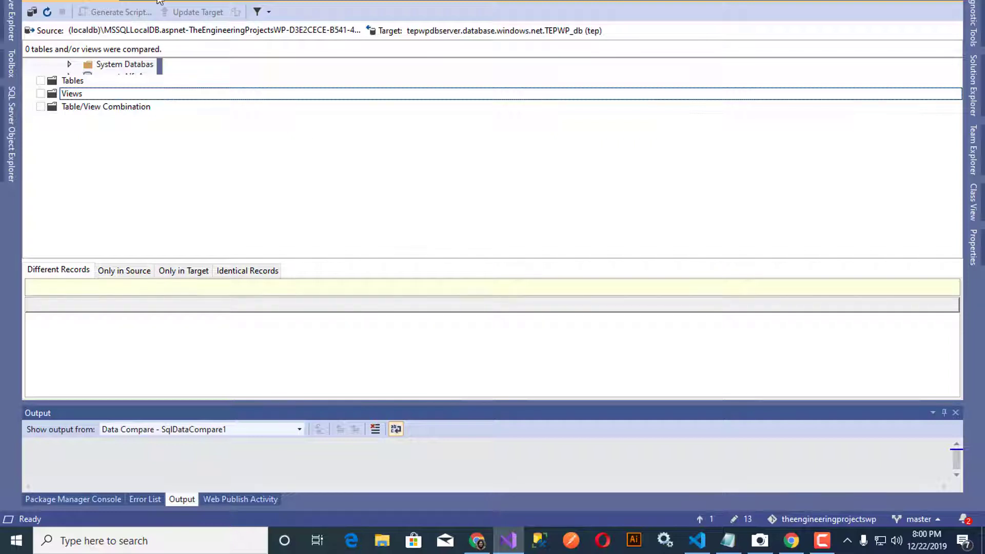
Step: Review the Only in Source and Only in Target results, which list no records
left_click(157, 1)
left_click(81, 1)
left_click(159, 2)
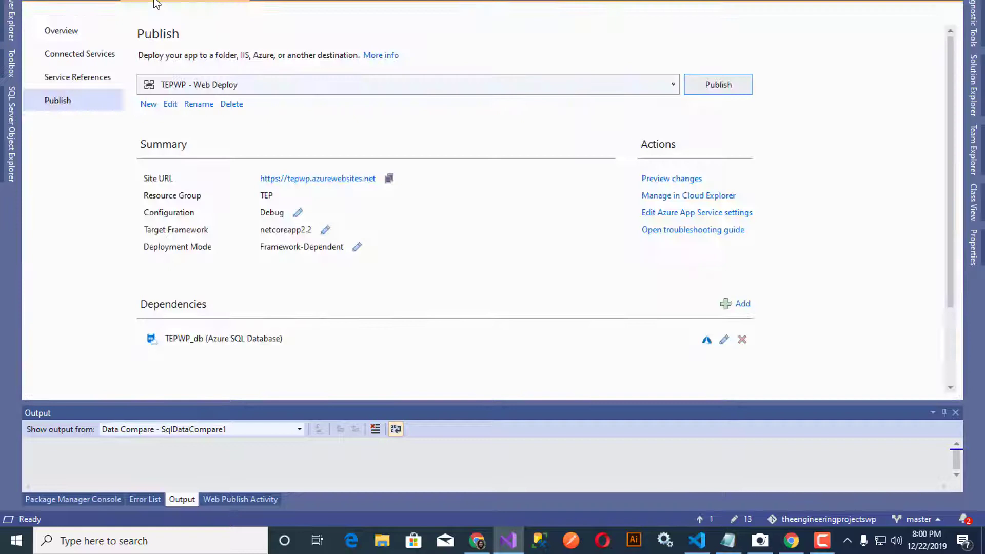
left_click(92, 3)
left_click(249, 3)
left_click(246, 3)
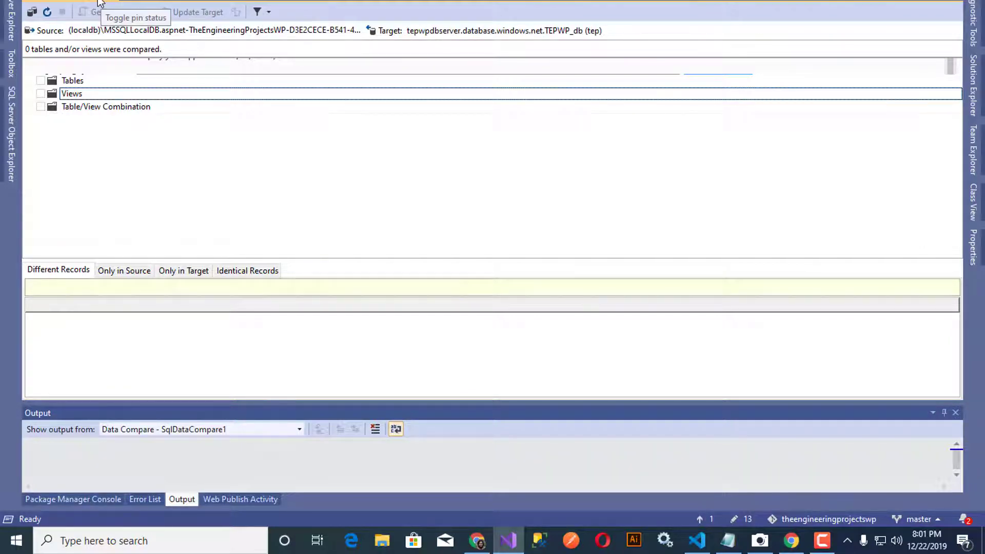
left_click(178, 1)
left_click(212, 2)
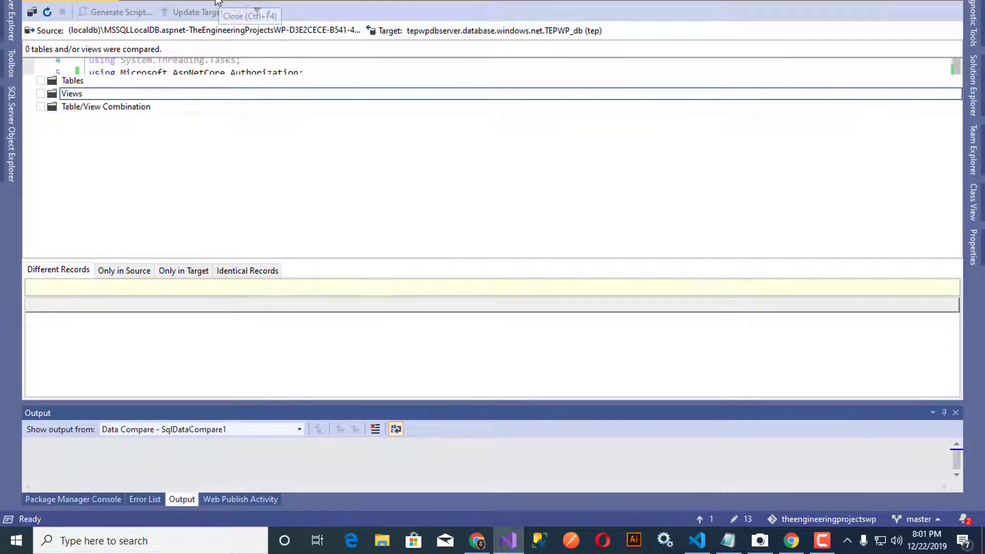
left_click(146, 273)
left_click(160, 273)
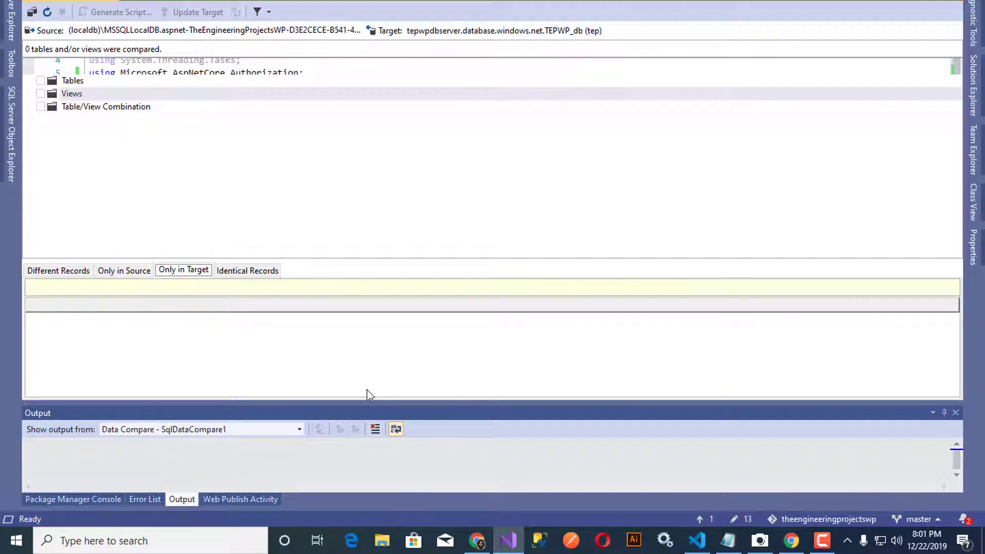
Step: Start a new data comparison with local aspnet-TheEngineeringProjectsWP as source and Azure TEPWP_db as target
left_click(114, 1)
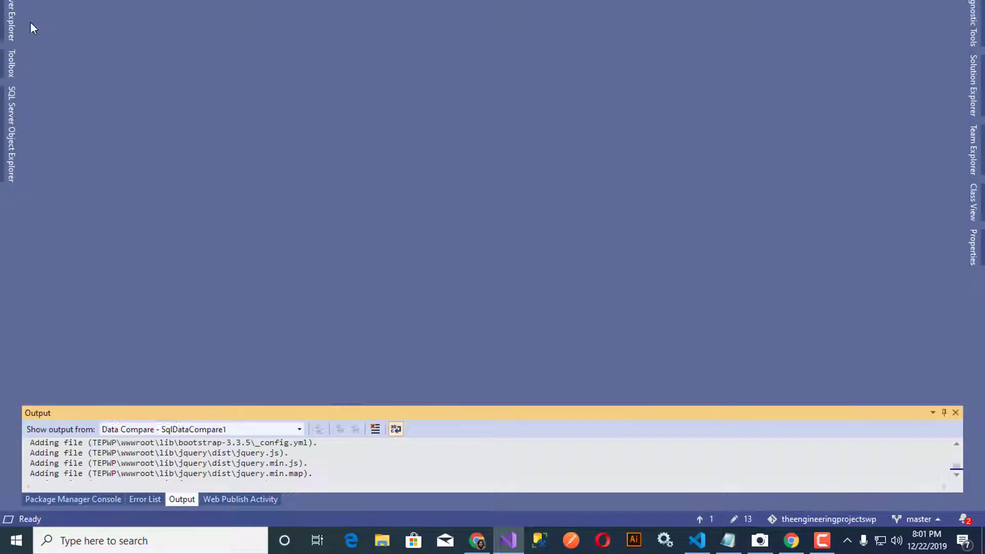
left_click(12, 116)
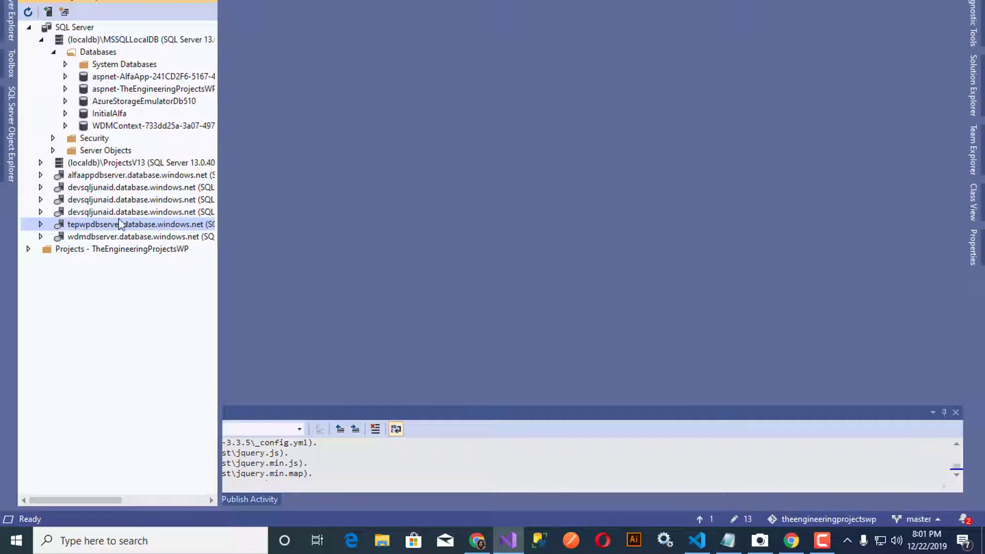
right_click(110, 126)
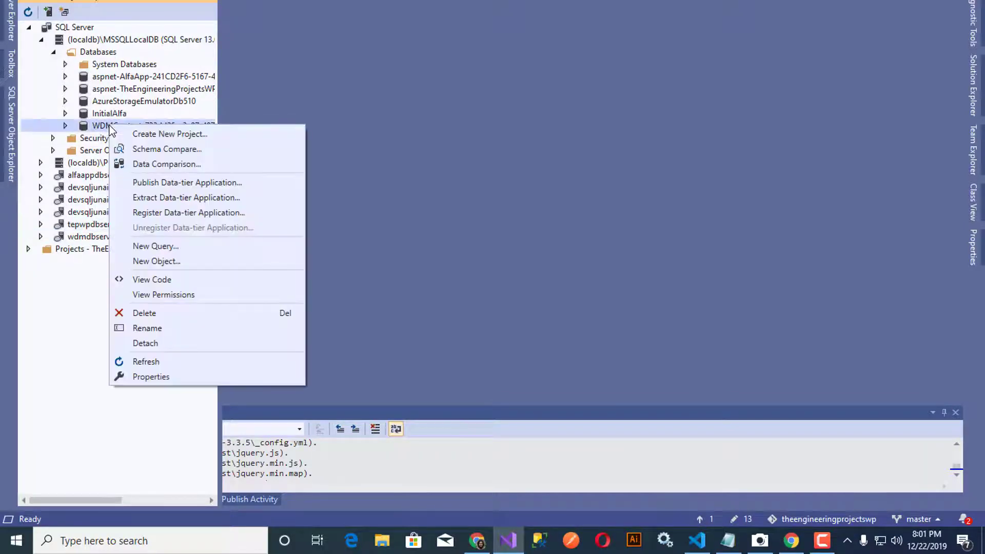
right_click(125, 90)
left_click(194, 128)
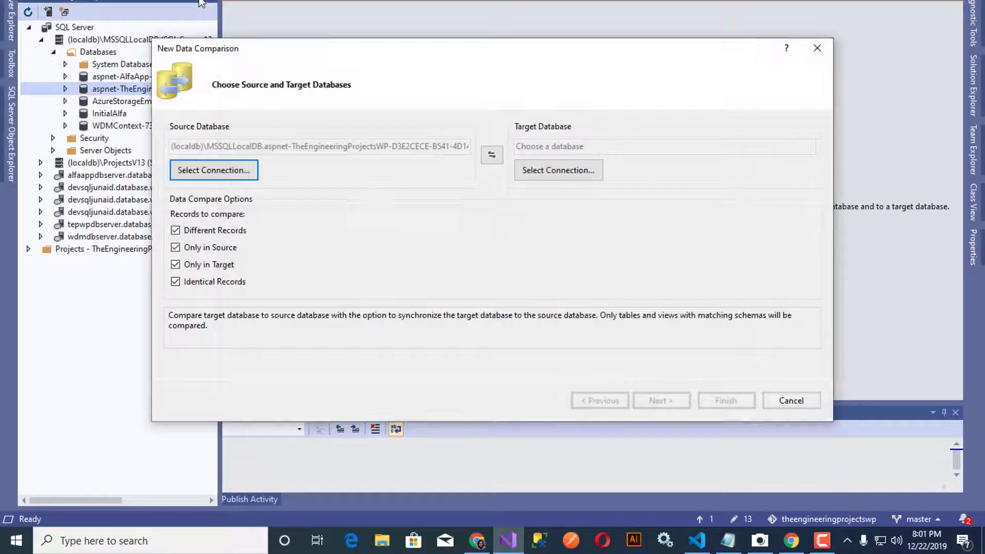
left_click(556, 173)
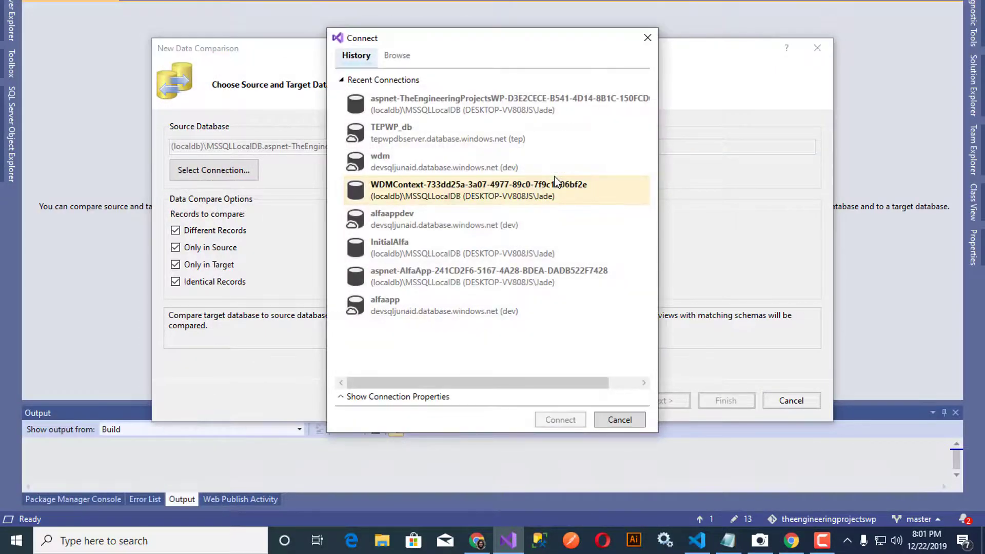
left_click(460, 121)
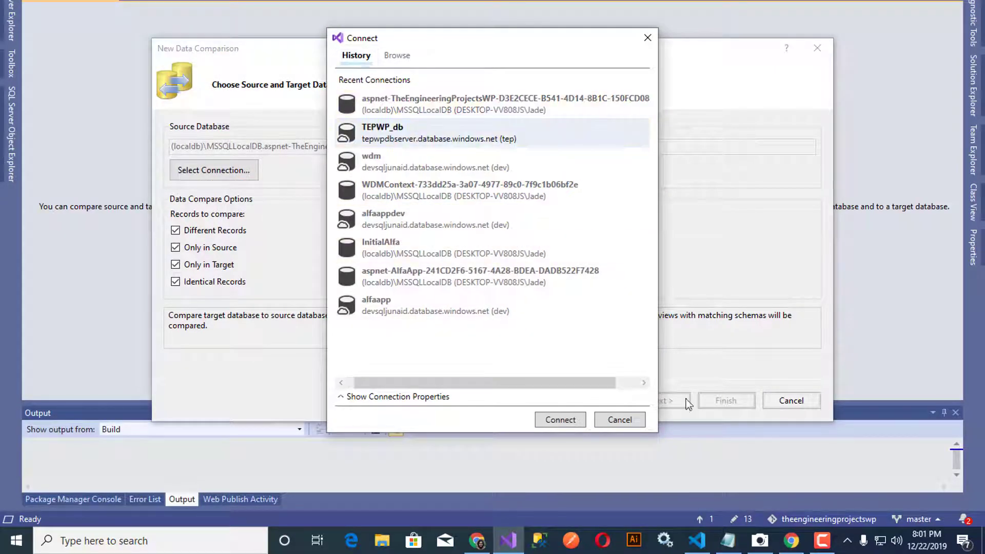
left_click(569, 419)
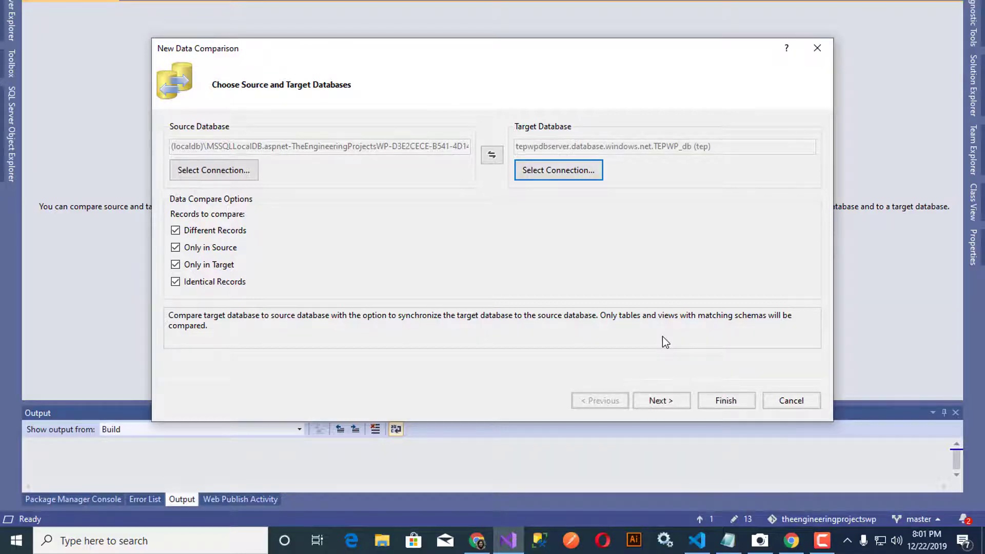
Step: Include all tables and run the comparison against TEPWP_db
left_click(659, 400)
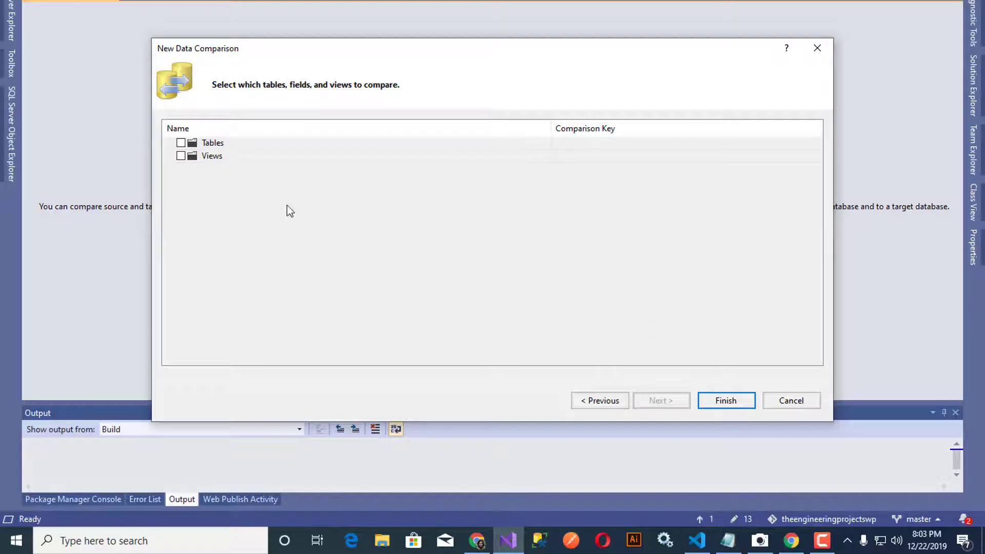
left_click(181, 142)
left_click(711, 399)
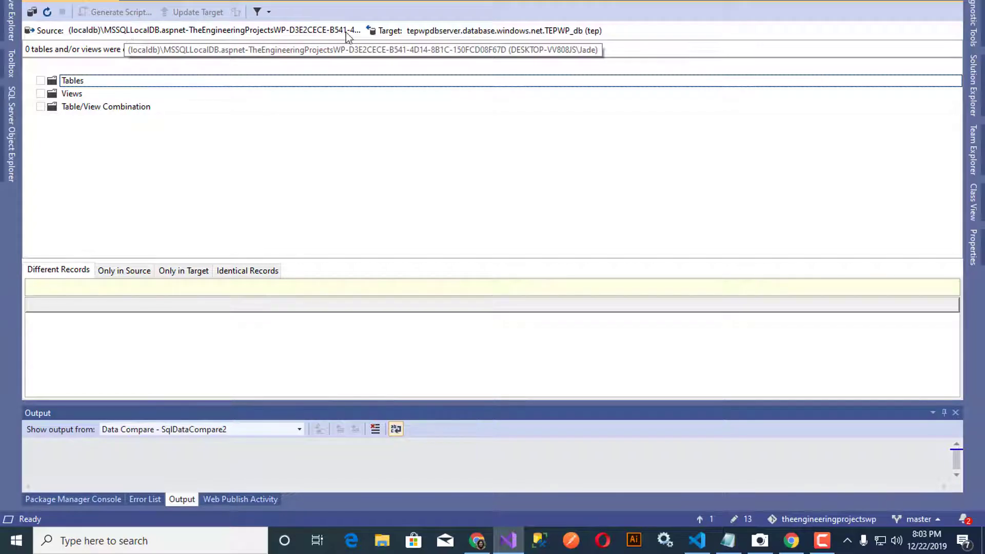
Step: Check the Only in Source, Only in Target and Identical Records result tabs, all empty
left_click(136, 272)
left_click(189, 272)
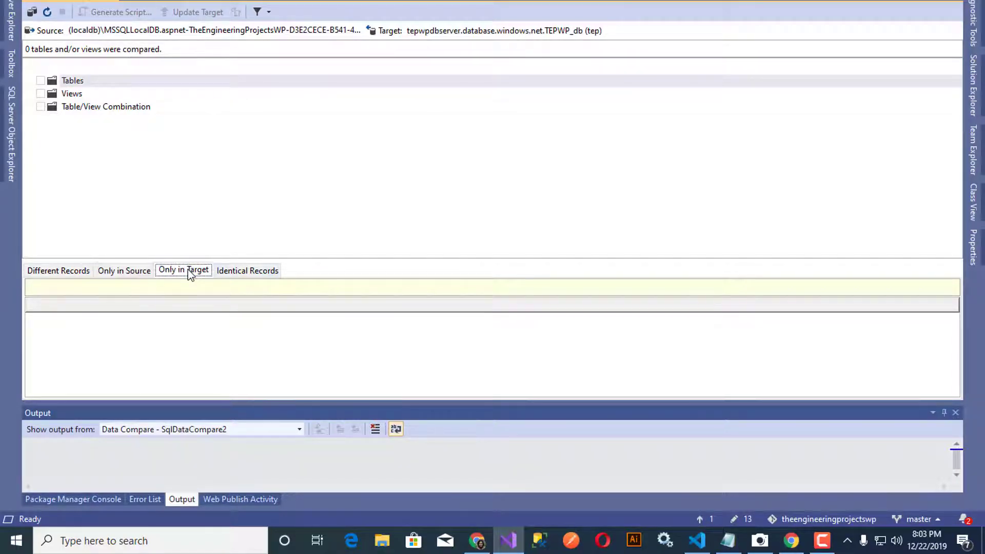
left_click(238, 271)
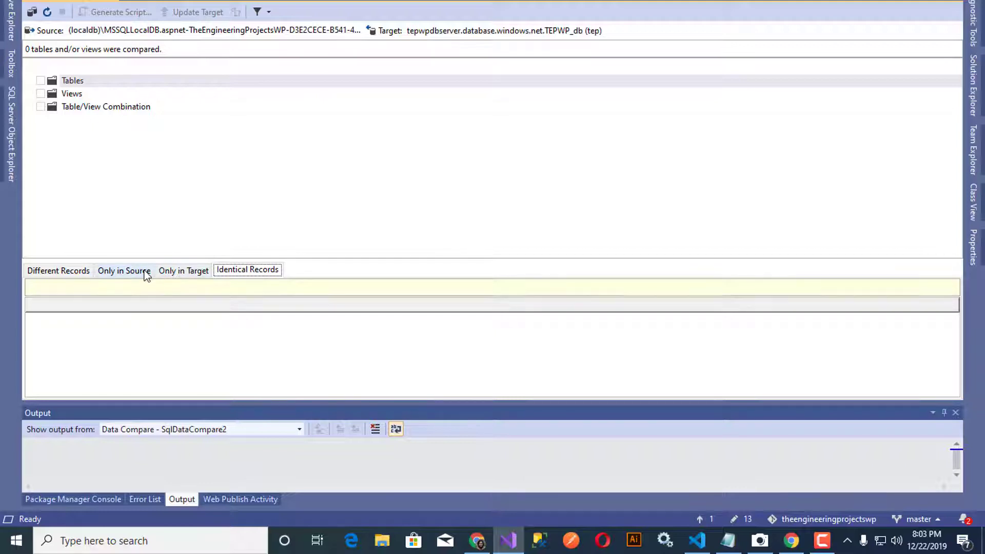
left_click(48, 14)
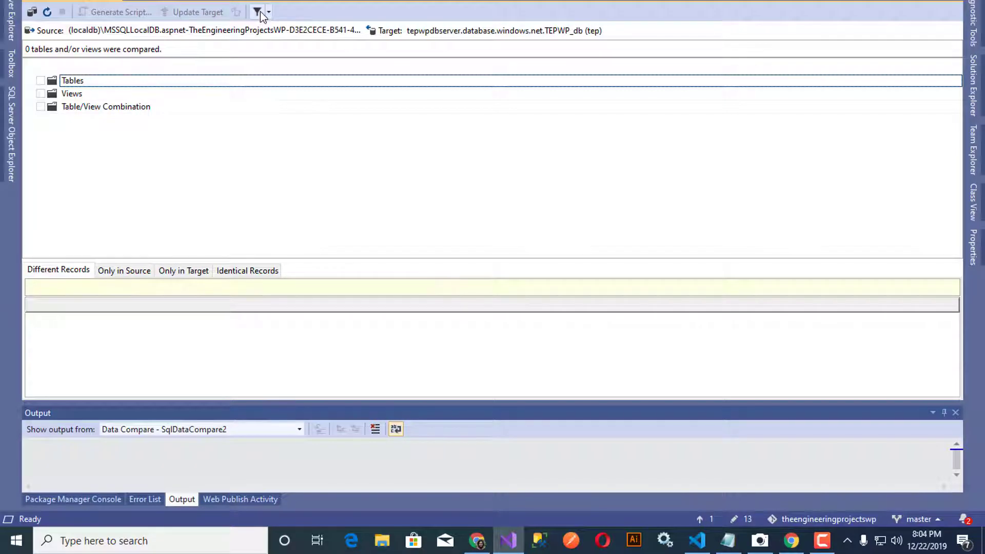
left_click(128, 269)
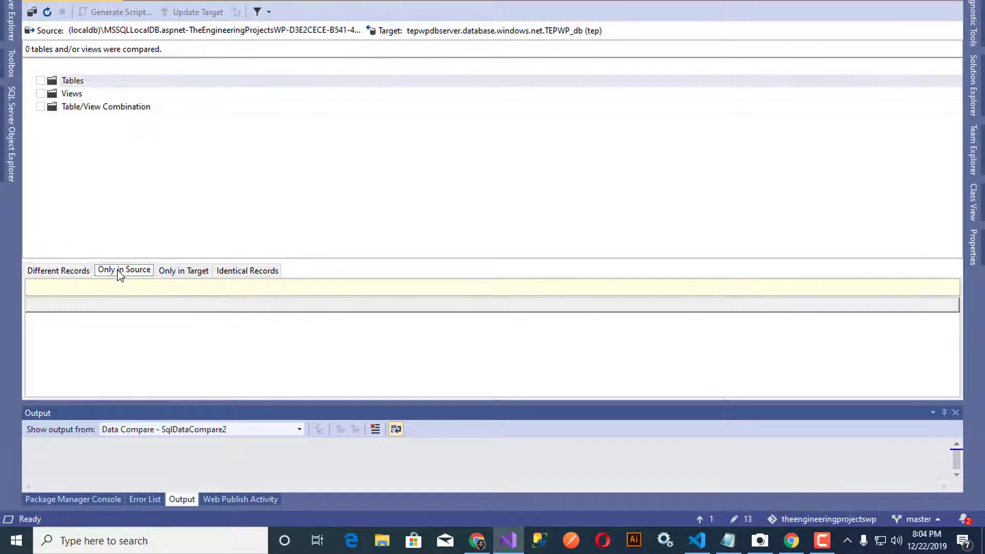
left_click(182, 270)
left_click(262, 271)
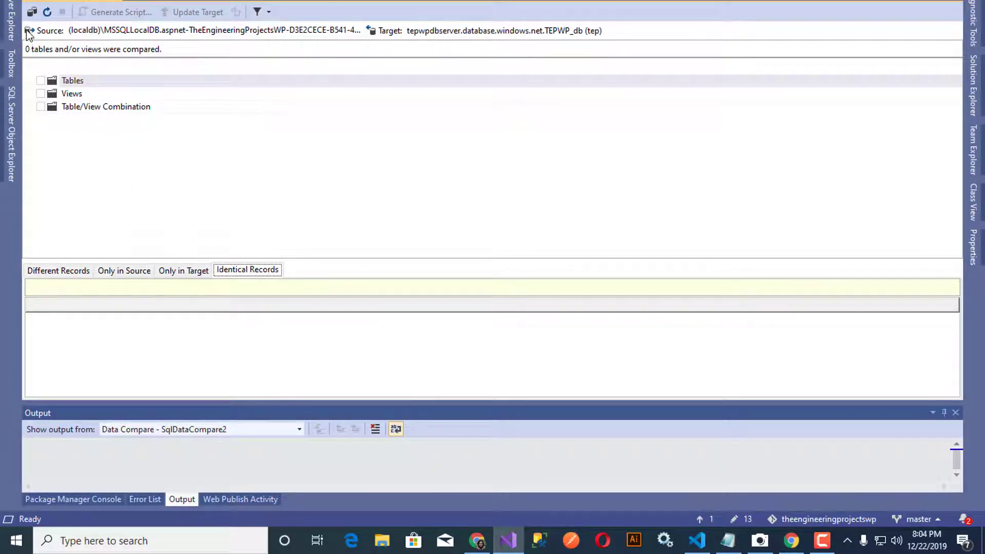
left_click(43, 81)
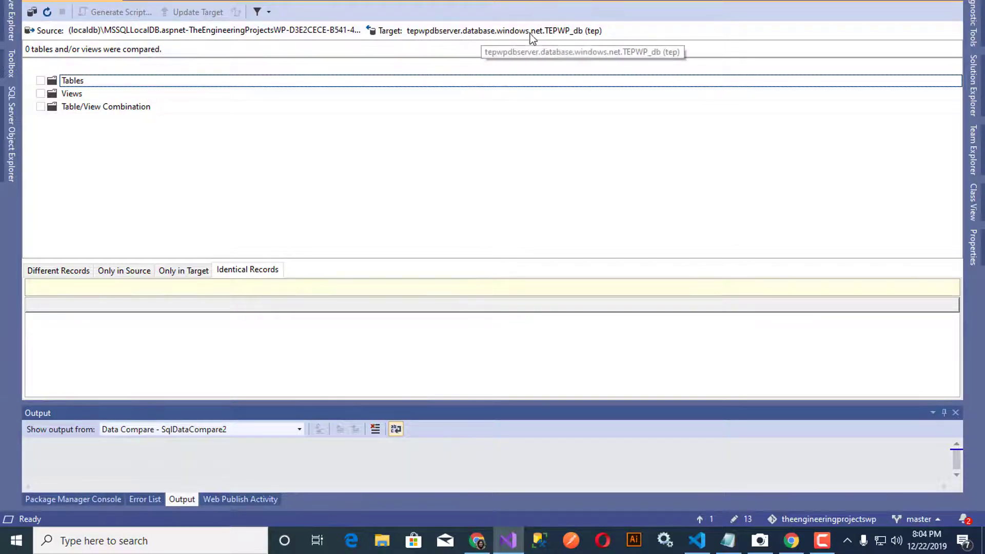
left_click(136, 109)
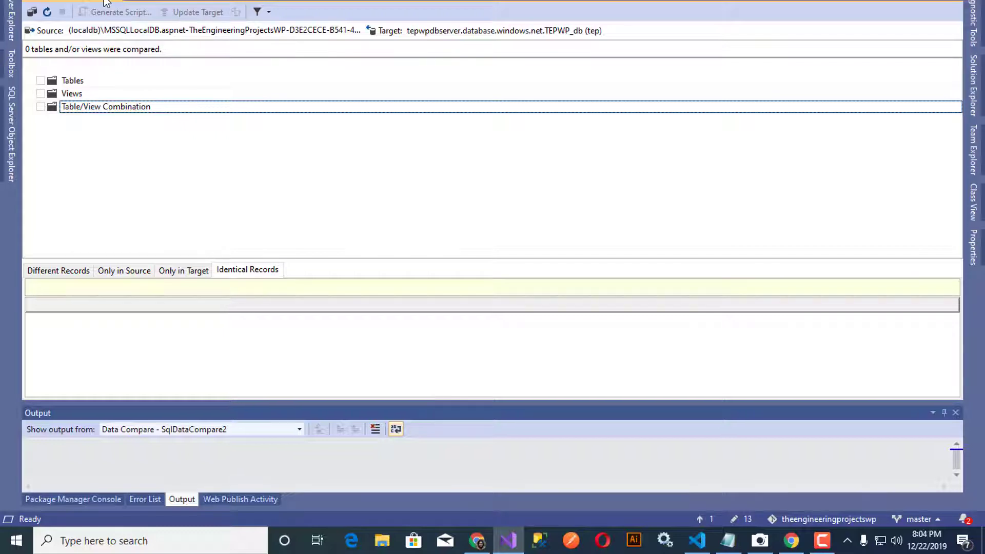
Step: Open the Microsoft Azure portal home page in a new Chrome tab
left_click(478, 543)
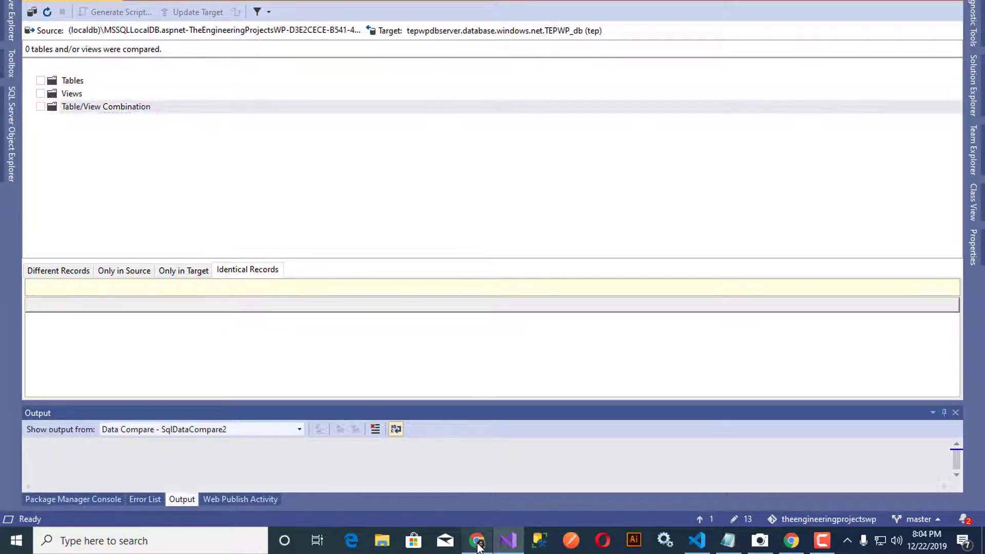
key("ctrl+t")
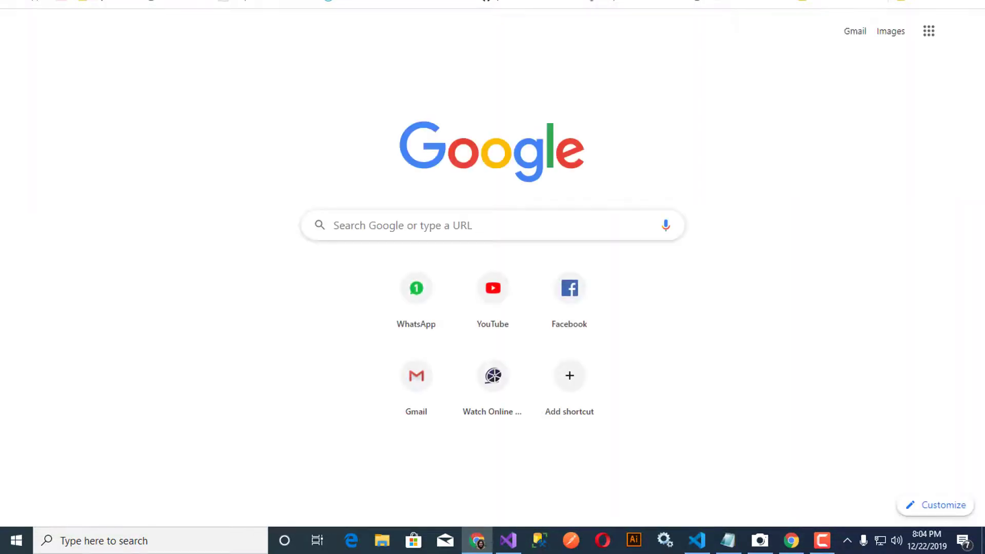
type("azure")
key("Down")
key("Down")
key("Down")
key("Down")
key("Down")
key("Down")
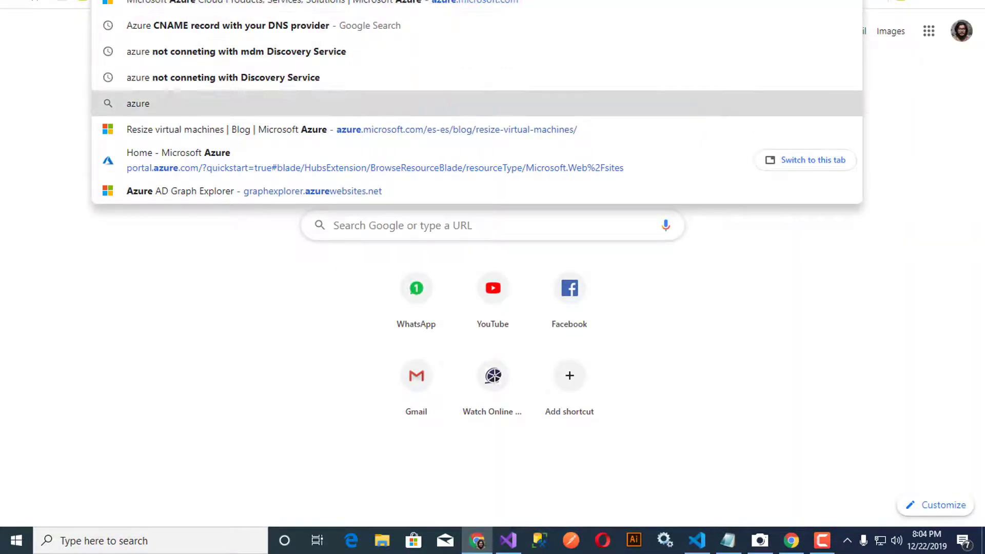
key("Return")
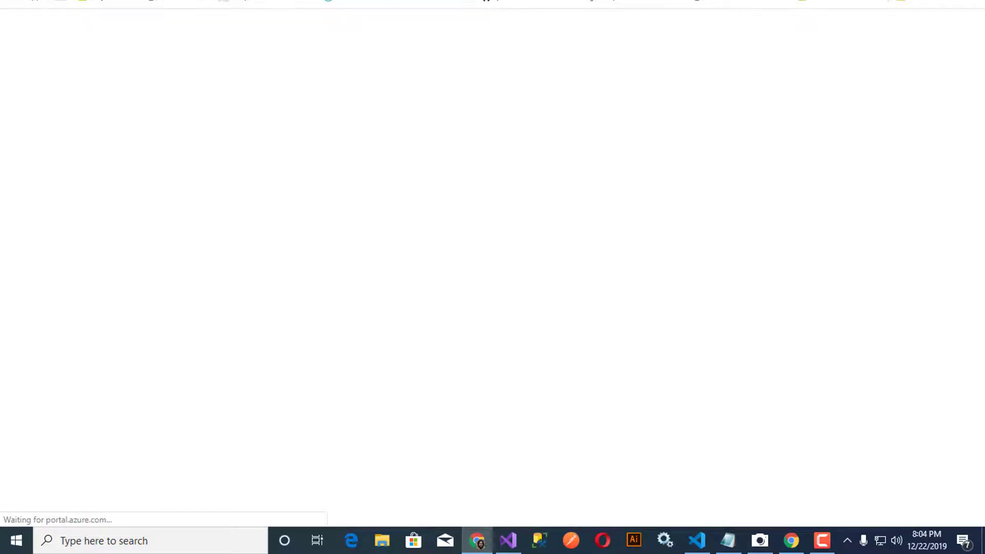
Step: Select the ASPNETCORE_ENVIRONMENT variable name on the deployed site's error page
left_click(791, 540)
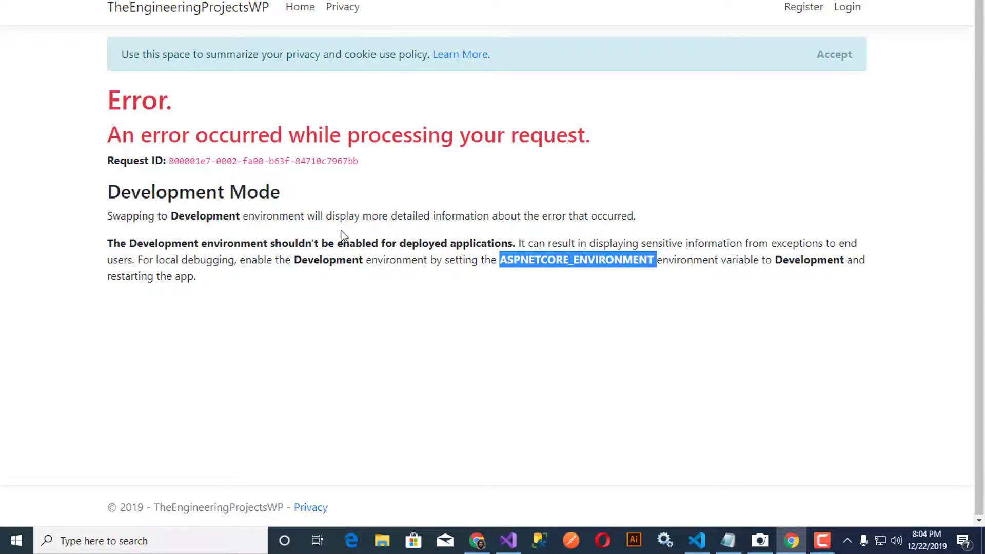
left_click(536, 275)
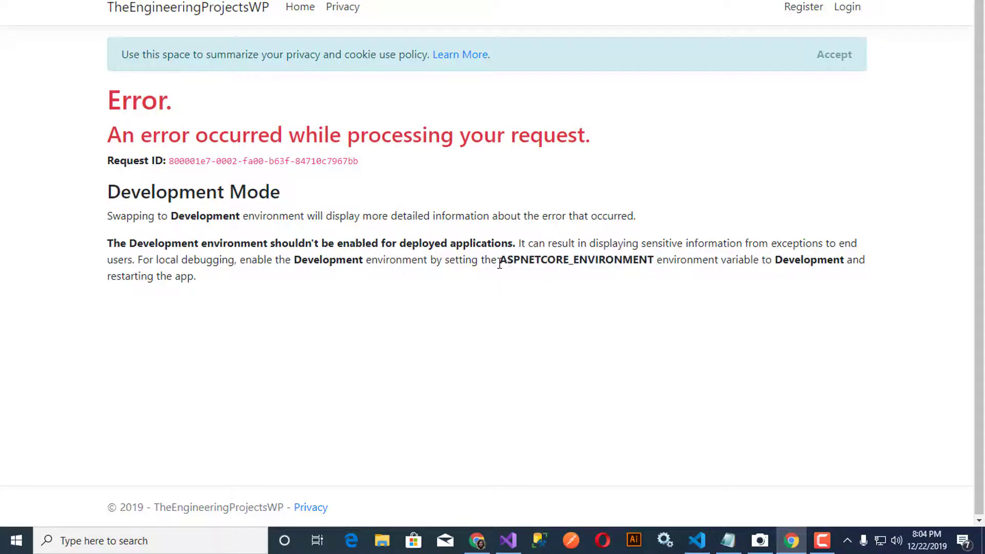
left_click_drag(499, 264, 656, 266)
key("ctrl+c")
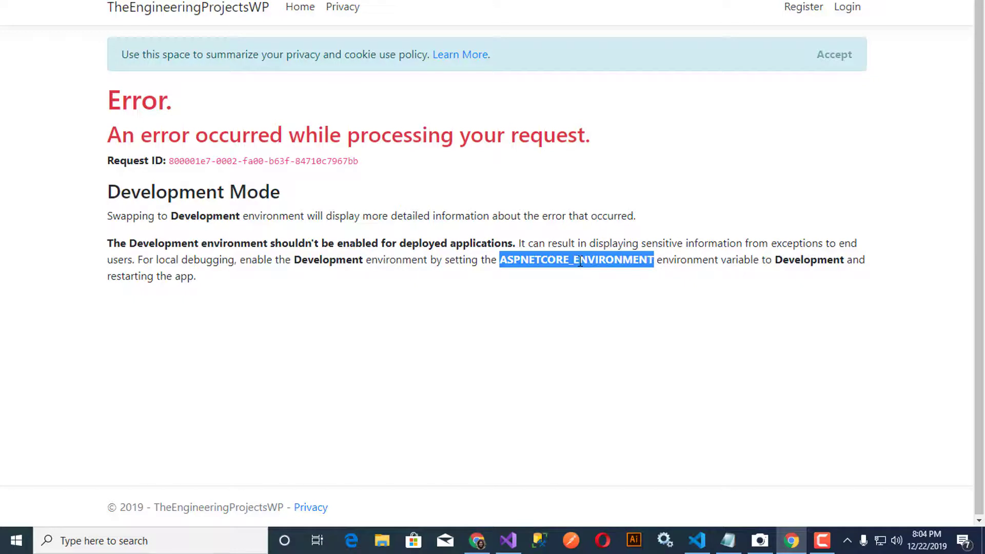
Step: Go to the TEPWP app service's Configuration application settings
left_click(479, 541)
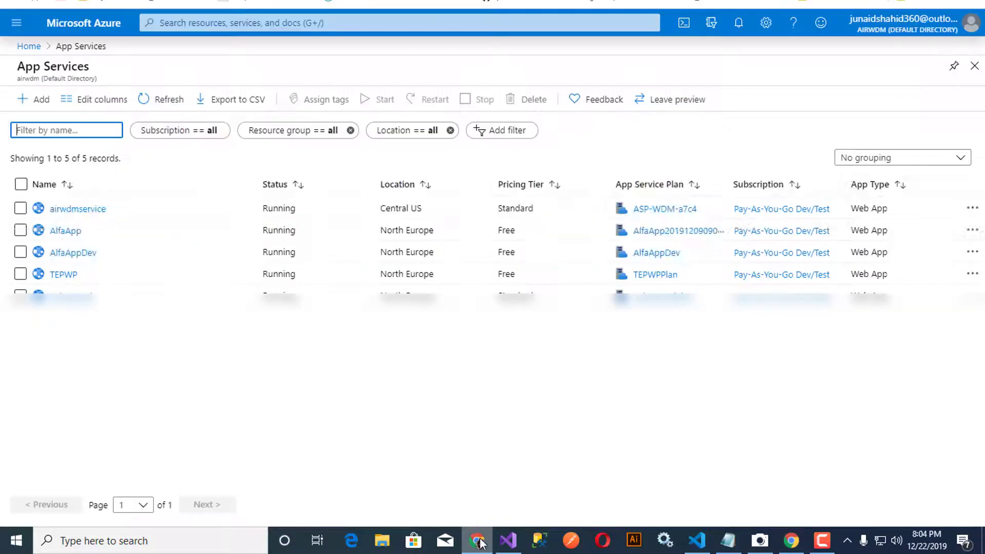
left_click(63, 277)
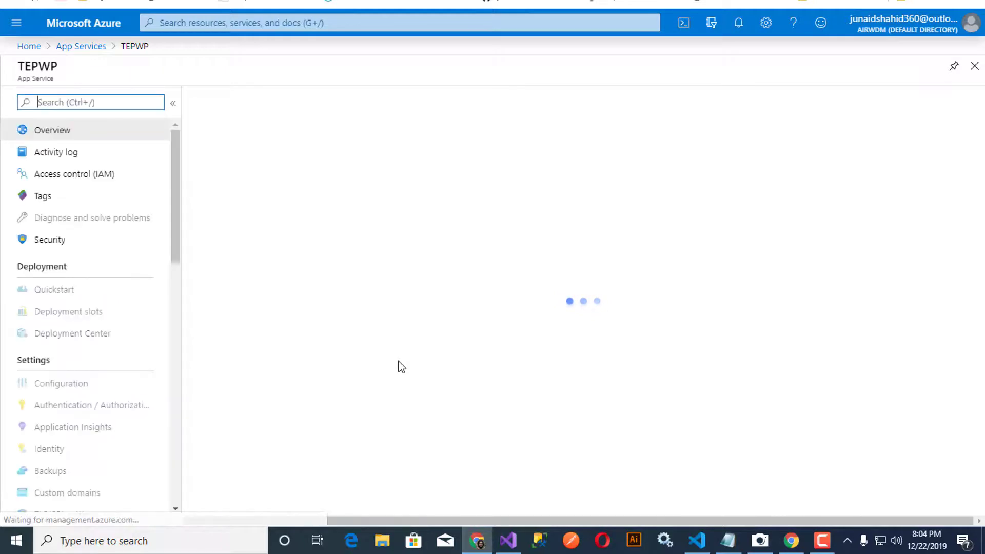
left_click(75, 389)
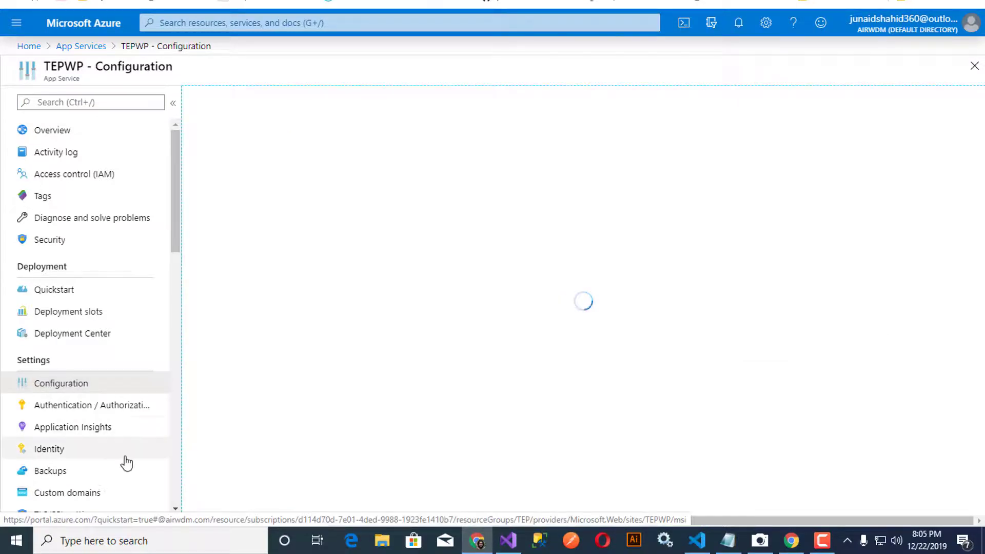
scroll(127, 462, "down", 3)
scroll(128, 463, "down", 5)
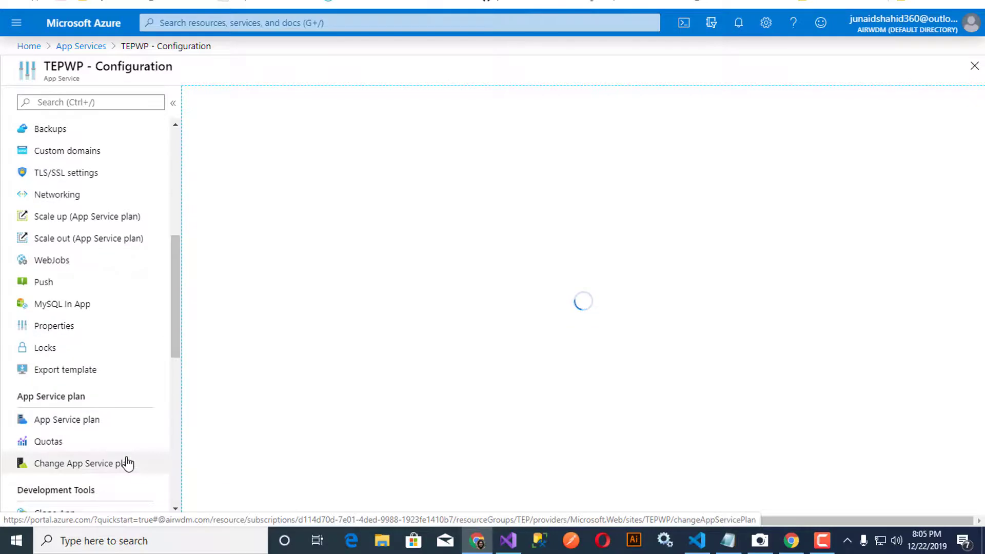
scroll(127, 463, "down", 3)
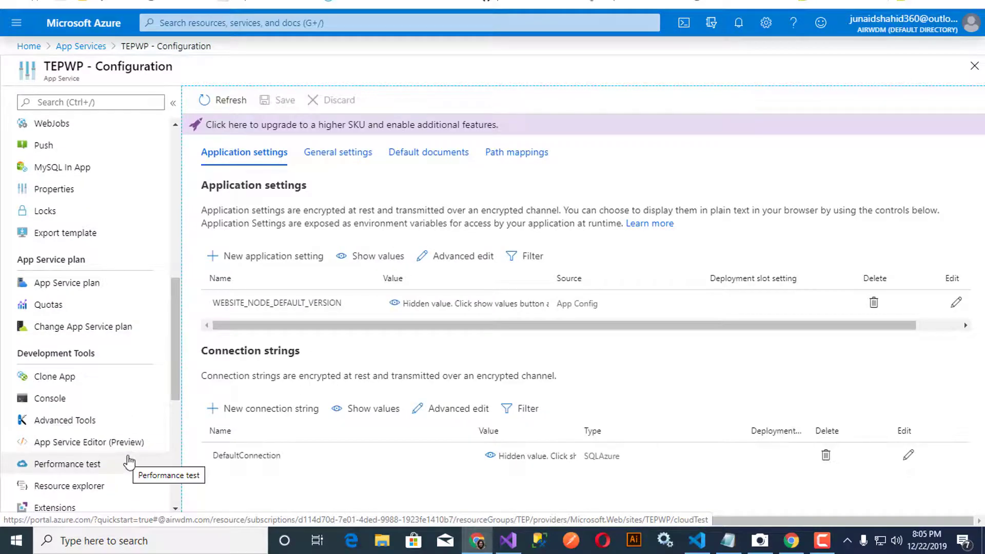
Step: Add application setting ASPNETCORE_ENVIRONMENT with value Development and save the configuration
left_click(221, 259)
key("ctrl+v")
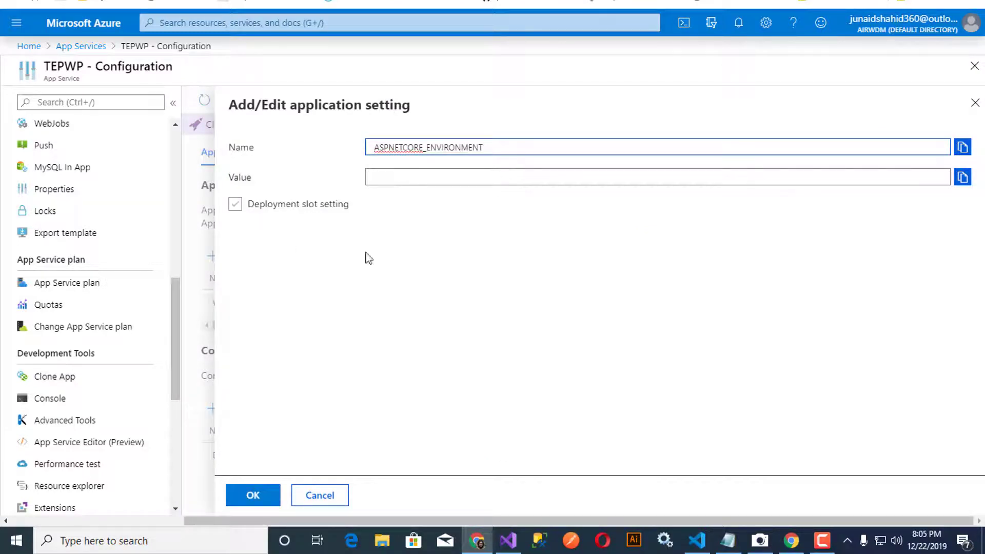
left_click(796, 539)
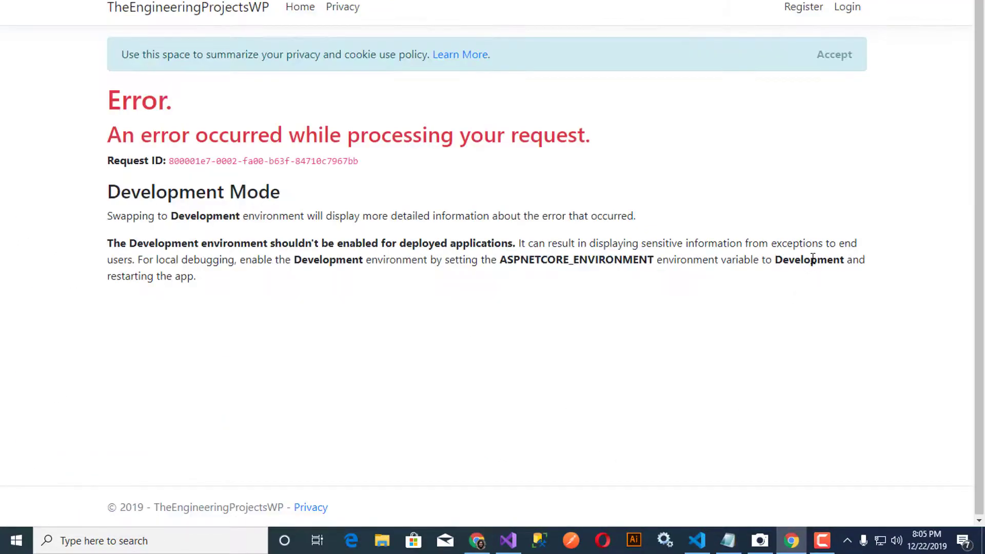
double_click(803, 260)
key("ctrl+c")
key("alt+Tab")
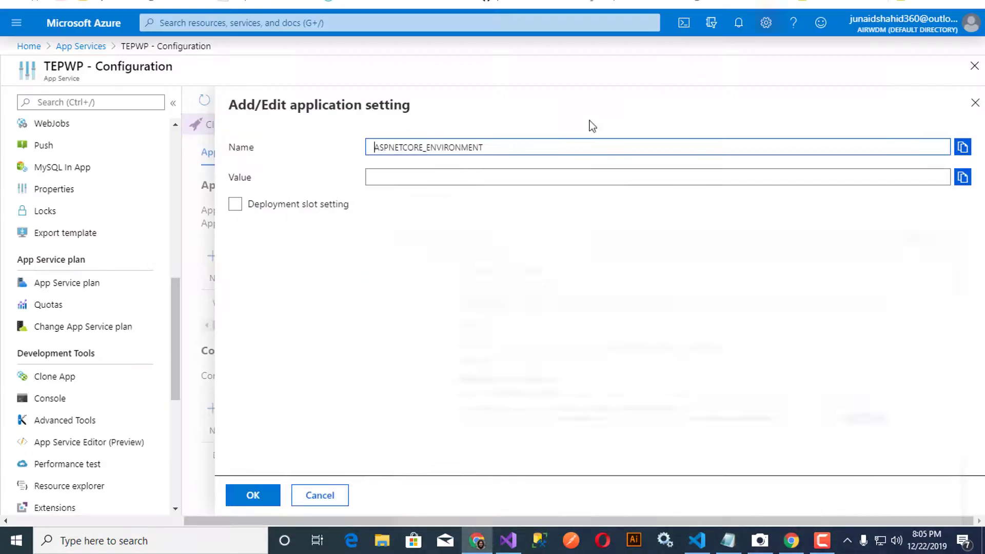
left_click(401, 182)
key("ctrl+v")
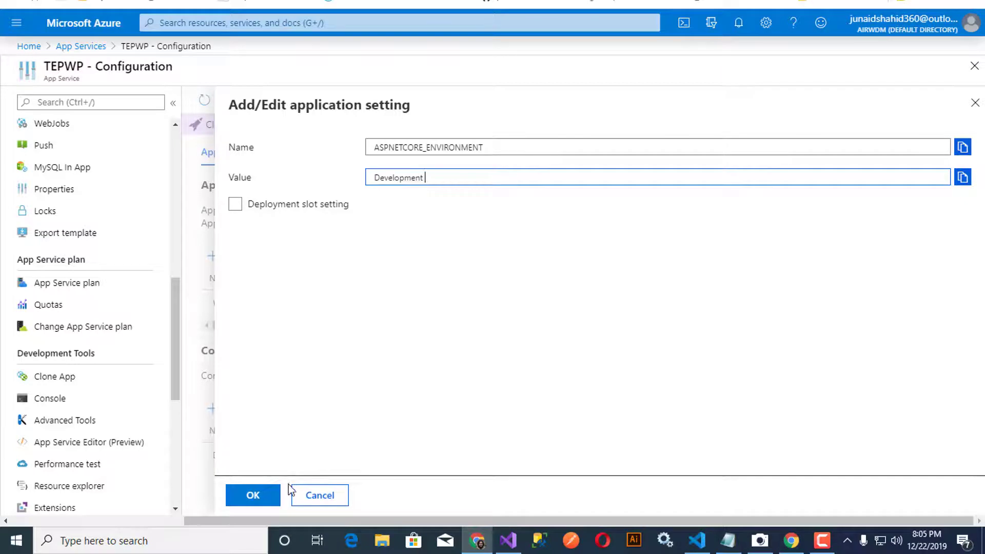
left_click(252, 495)
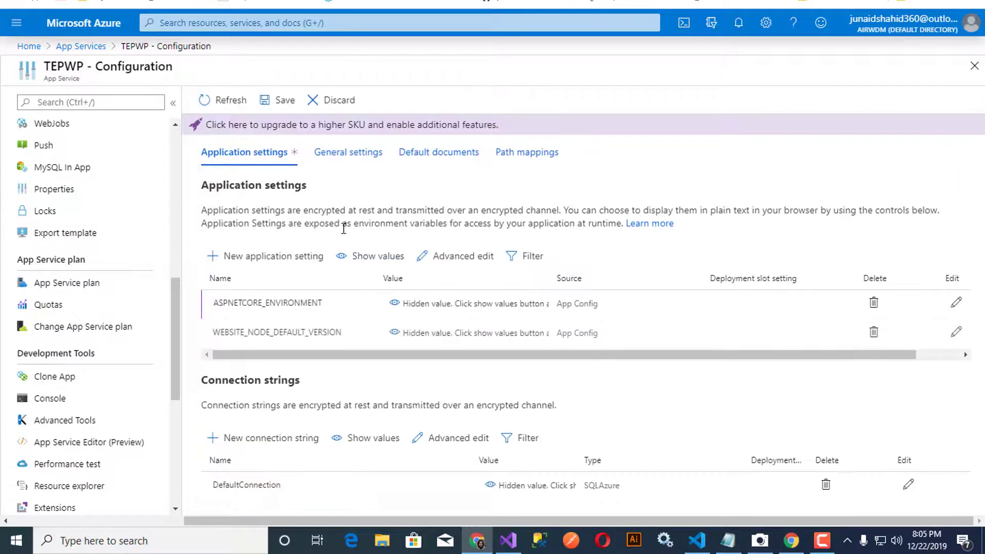
left_click(264, 99)
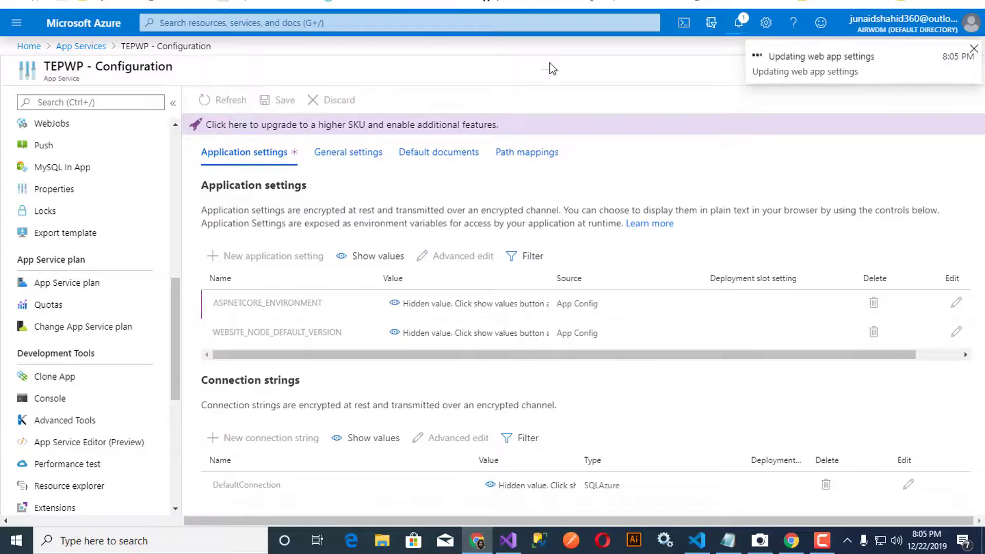
left_click(792, 541)
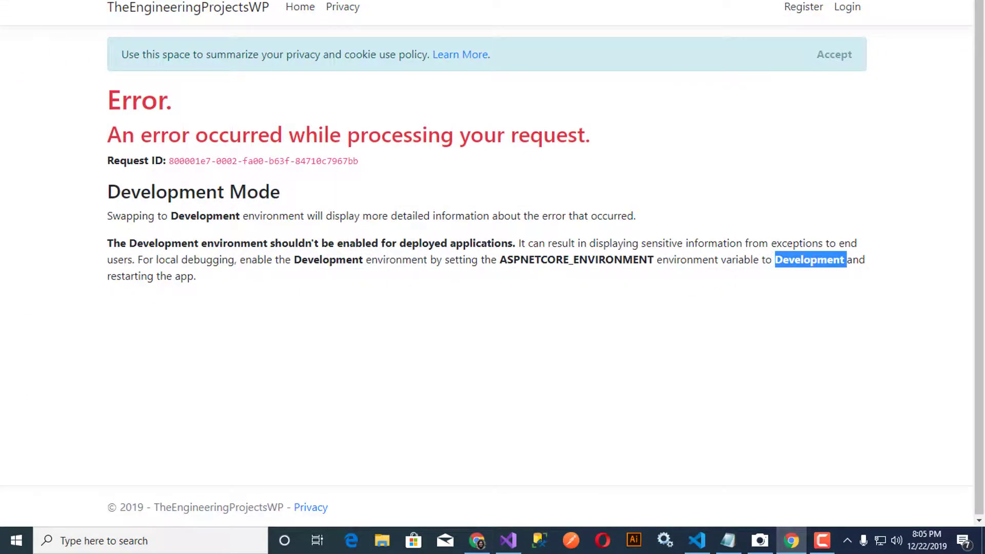
Step: Reload the site, apply the pending ApplicationDbContext migrations, and reload again
key("F5")
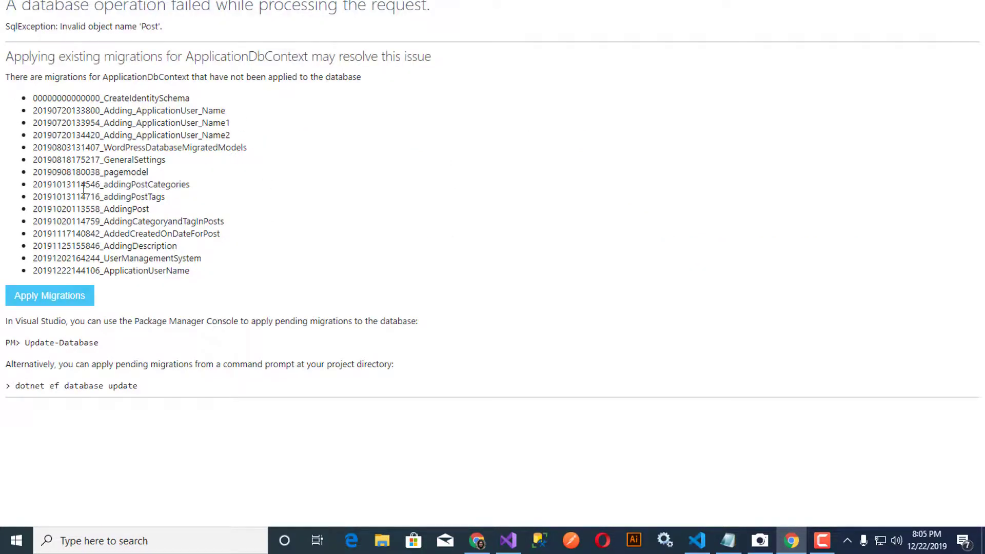
left_click(64, 296)
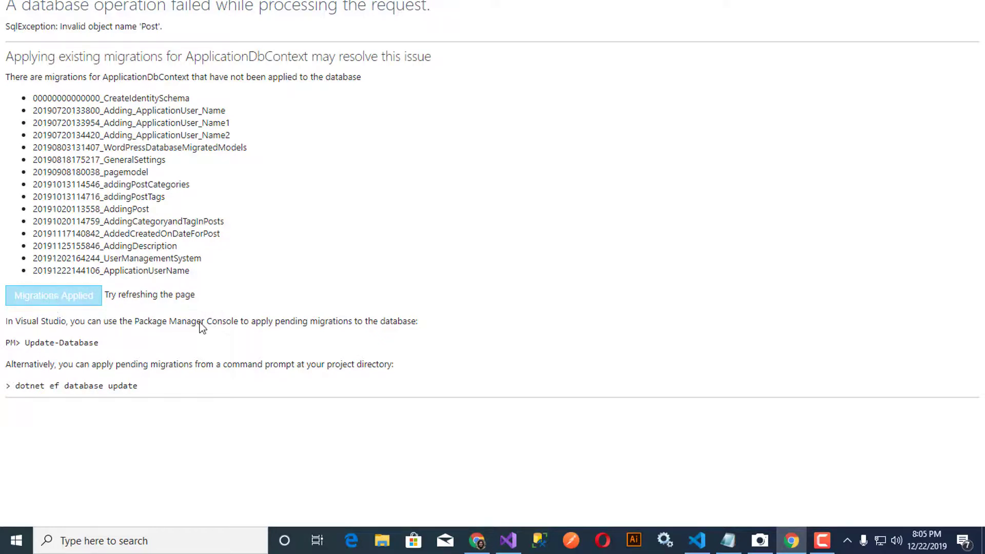
key("F5")
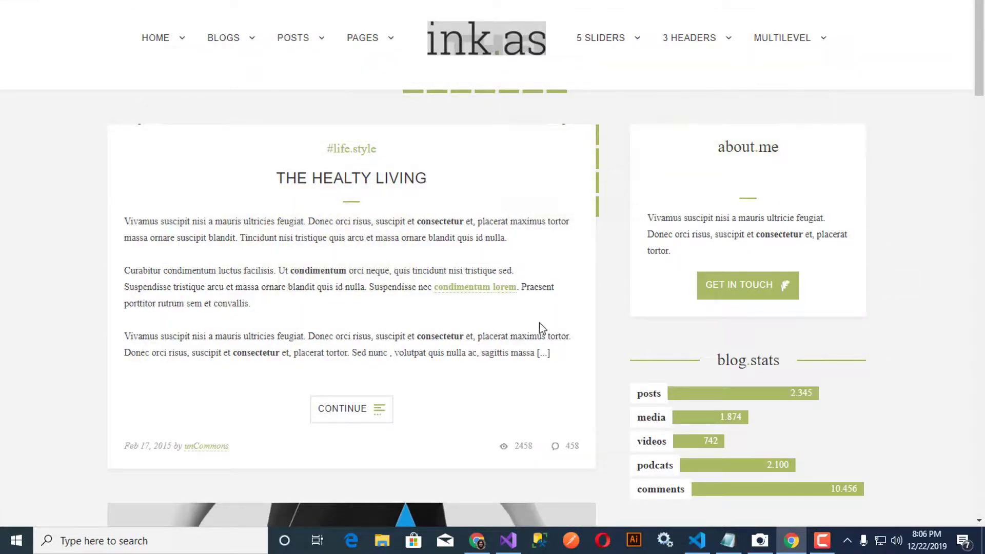
Step: Scroll the loaded blog homepage down through its posts to the footer and back up
scroll(265, 200, "down", 5)
scroll(265, 200, "down", 20)
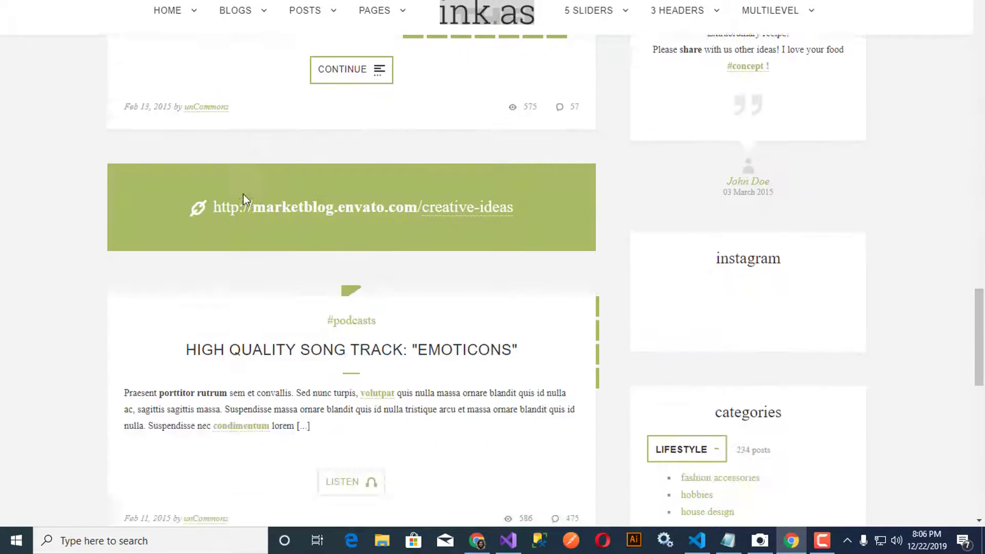
scroll(243, 194, "up", 20)
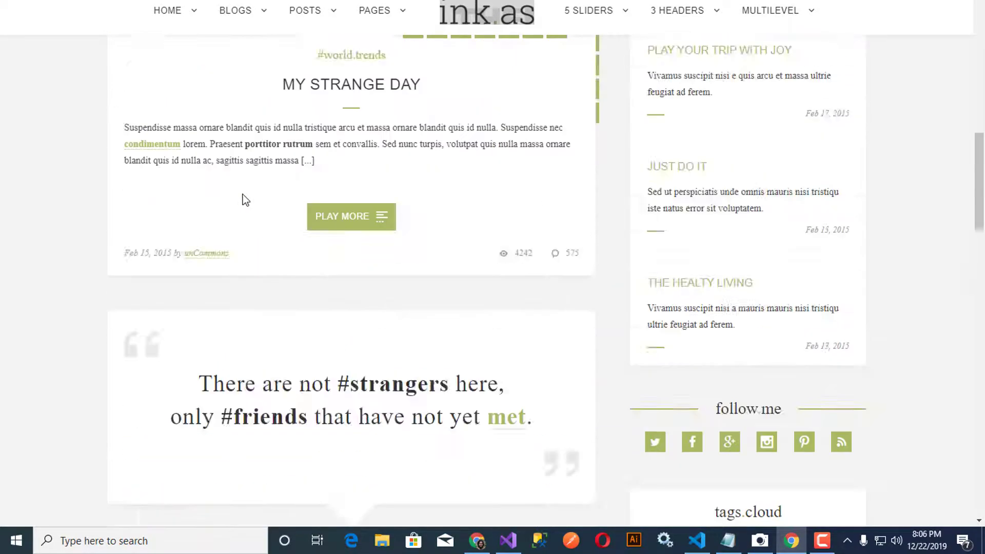
scroll(243, 194, "up", 3)
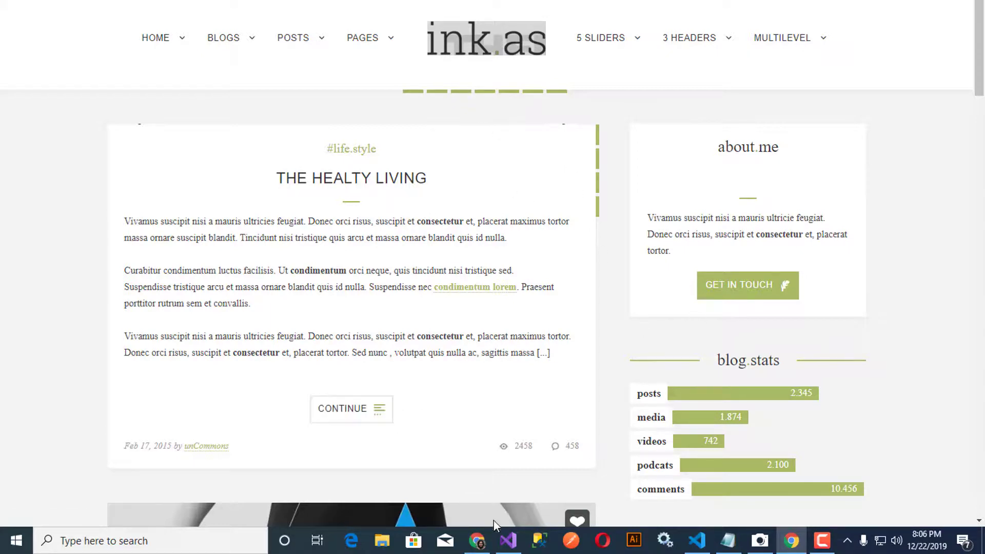
left_click(508, 540)
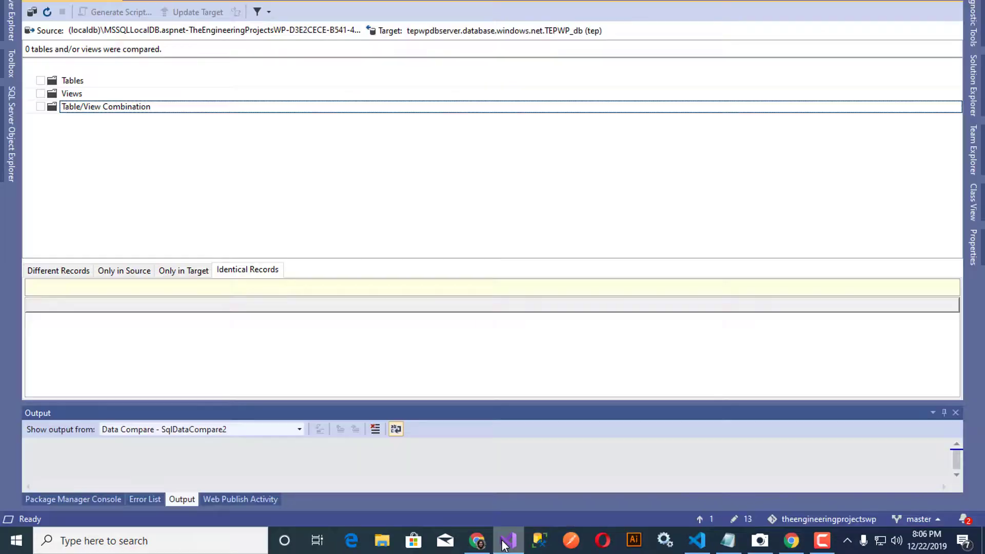
Step: Refresh SqlDataCompare2 and review Only in Source, Only in Target and Identical Records tabs
left_click(49, 13)
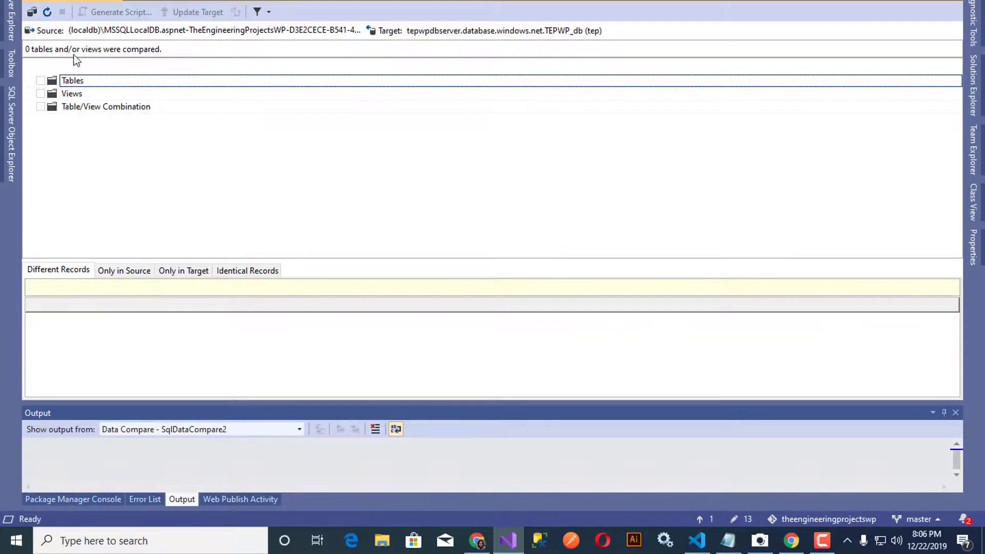
left_click(125, 272)
left_click(183, 270)
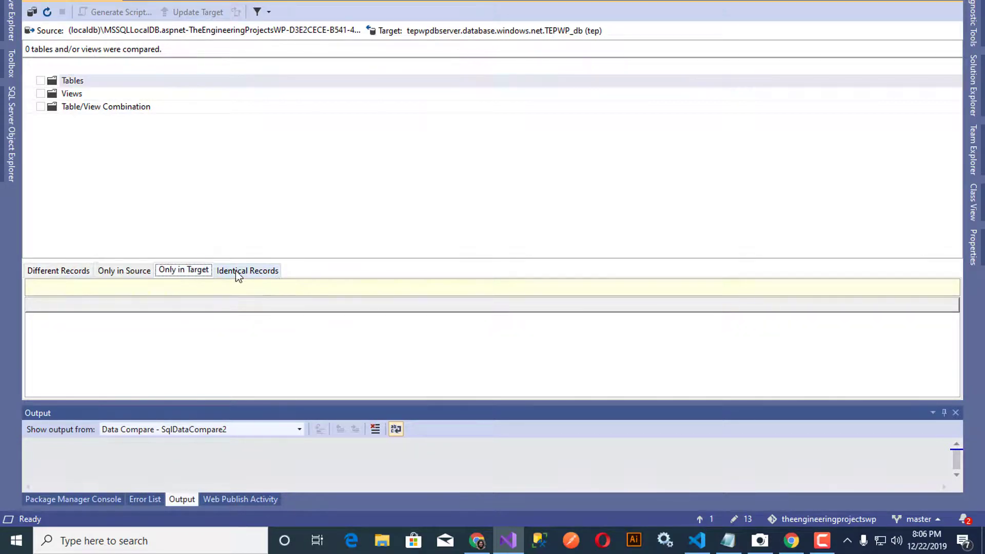
left_click(236, 270)
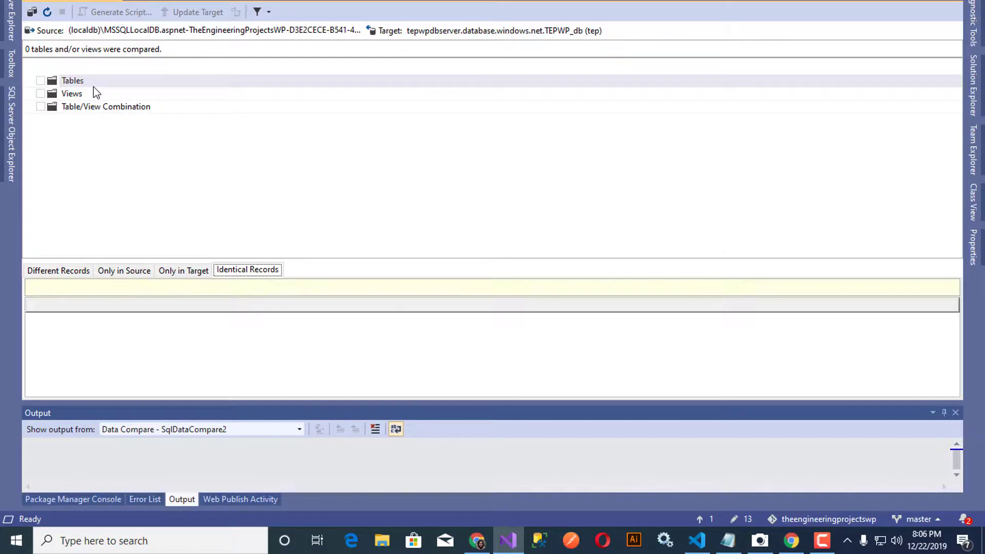